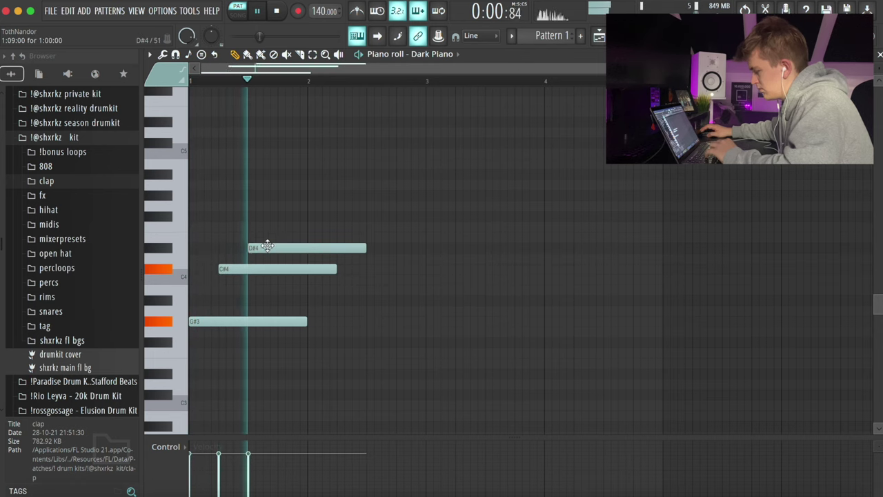
Add a one-bar E4 note on beat 4 of bar 1, directly after the D#4 note's start
click(278, 234)
drag(294, 231, 278, 274)
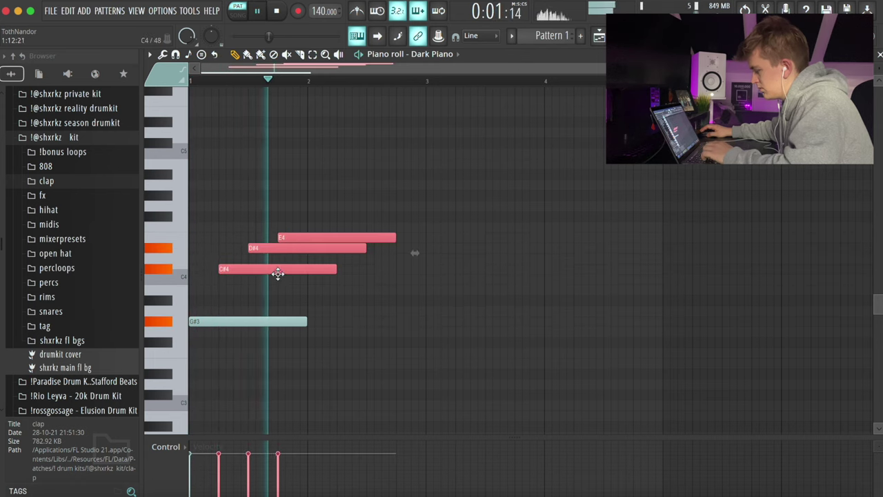
super+click(311, 314)
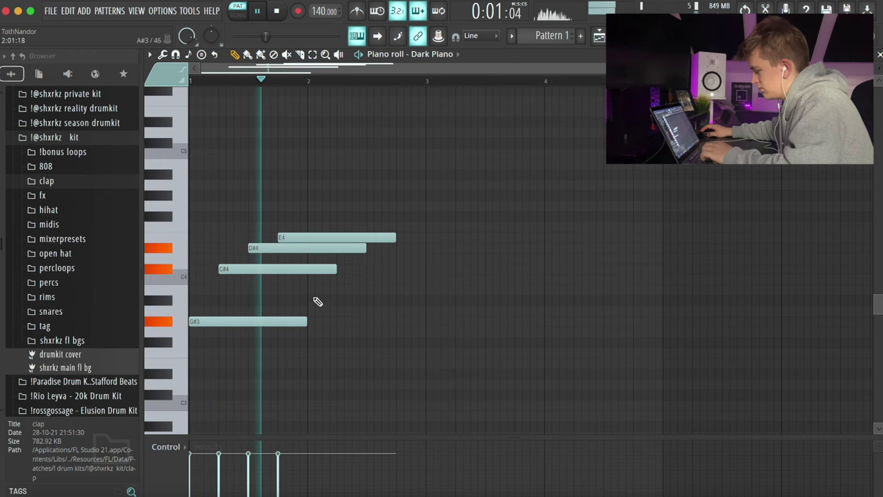
Fill bar 2 with G#4 and G#3 on beat 1, followed by E4, D#4 and C#4 on the remaining beats
key(space)
click(307, 203)
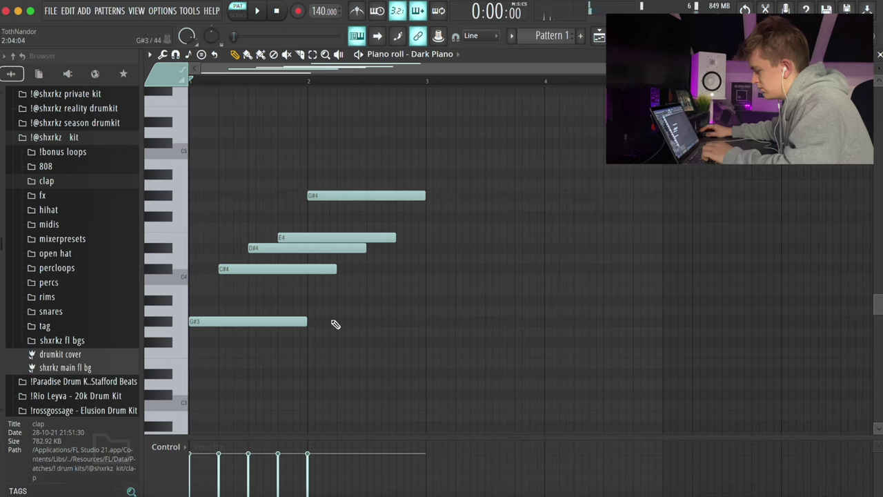
click(369, 250)
click(396, 269)
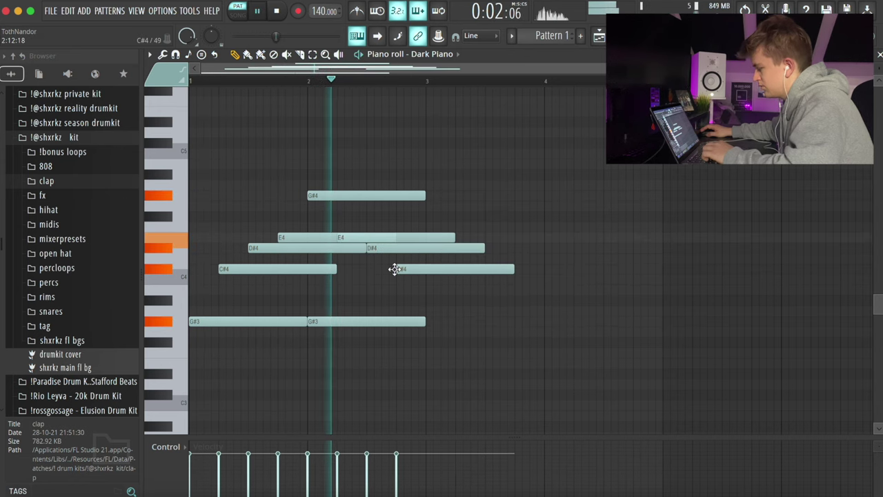
Duplicate the whole two-bar melody into bars 3 and 4
key(ctrl+a)
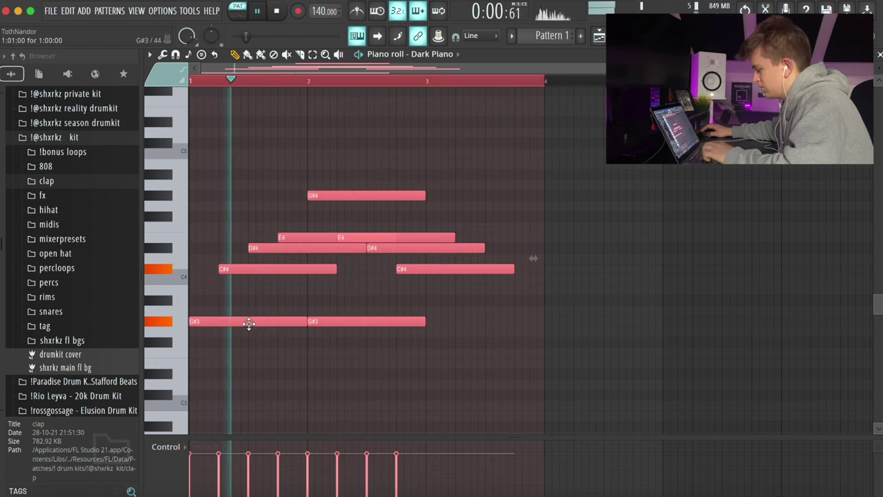
key(ctrl+b)
key(ctrl+d)
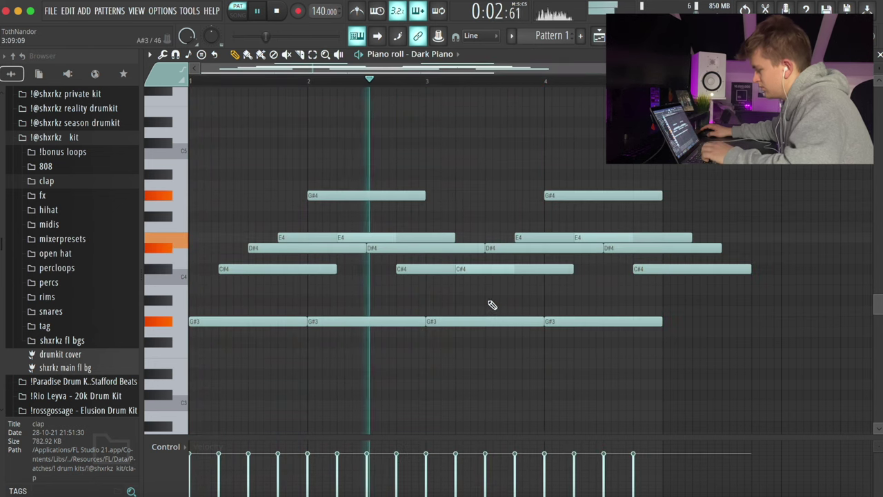
Set snapping to 1/3 beat and shift bar 1's C#4 note earlier, D#4 to beat 2 and E4 to beat 3
click(481, 36)
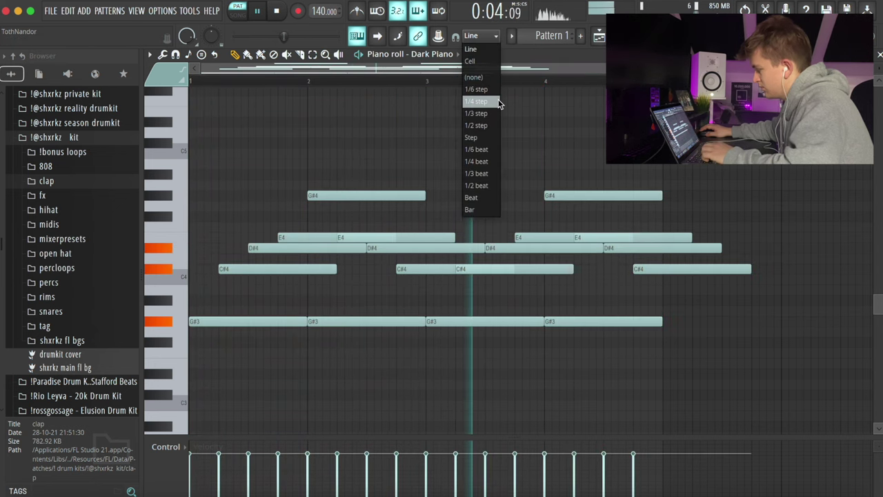
click(484, 174)
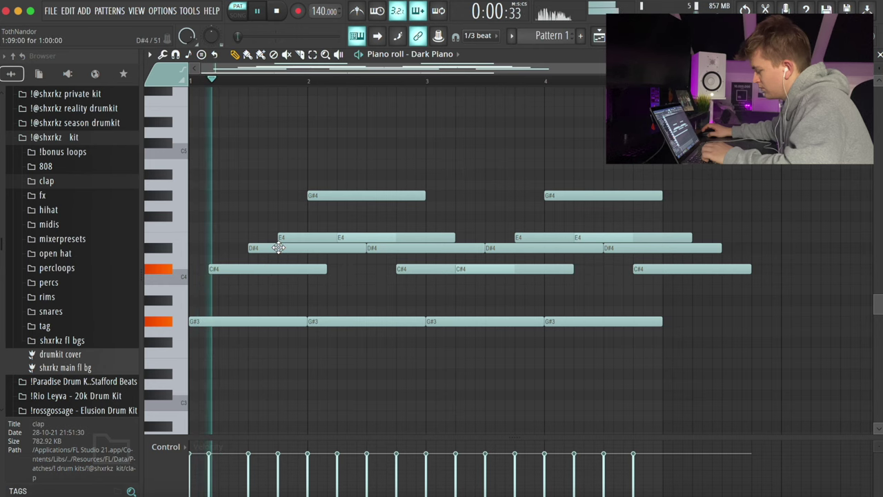
drag(257, 248, 234, 238)
key(space)
key(space)
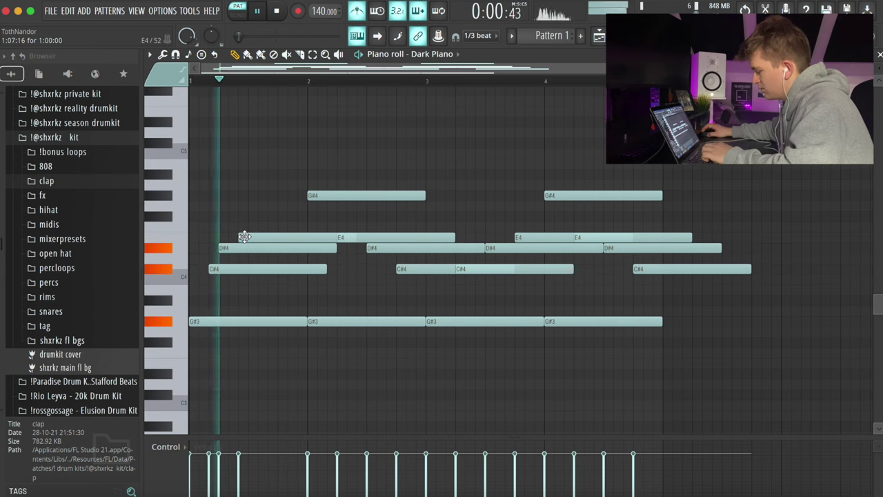
drag(245, 236, 257, 236)
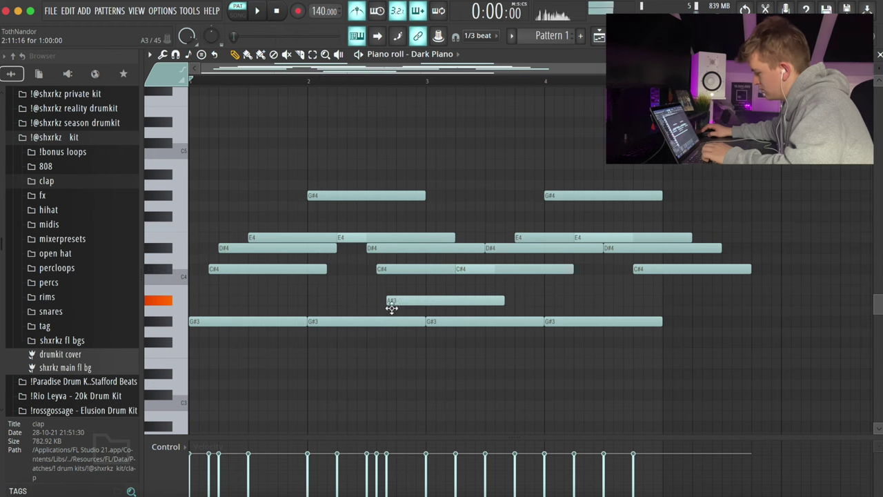
Rework the second half of bar 2 into a descending E4, D#4, C#4, G#3 run spaced 1/3 beat apart
drag(391, 308, 396, 329)
key(space)
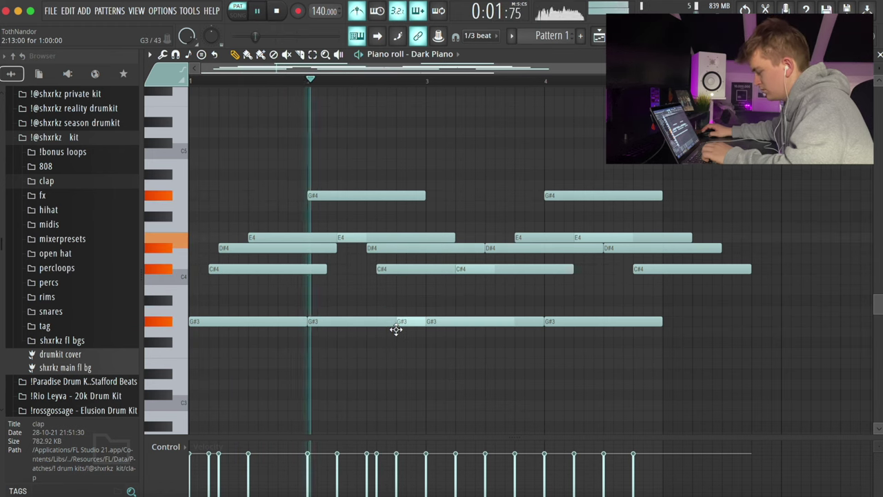
key(space)
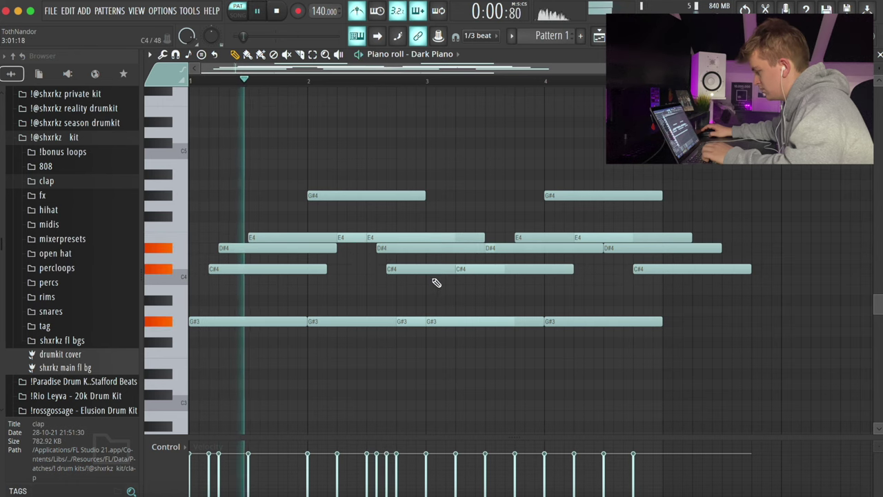
Slice the overlapping notes at the start of bar 3 with Line snapping and delete everything after the cut
click(302, 55)
click(476, 36)
click(473, 52)
key(space)
key(space)
drag(425, 220, 426, 330)
drag(451, 150, 581, 322)
super+click(684, 350)
drag(694, 357, 451, 87)
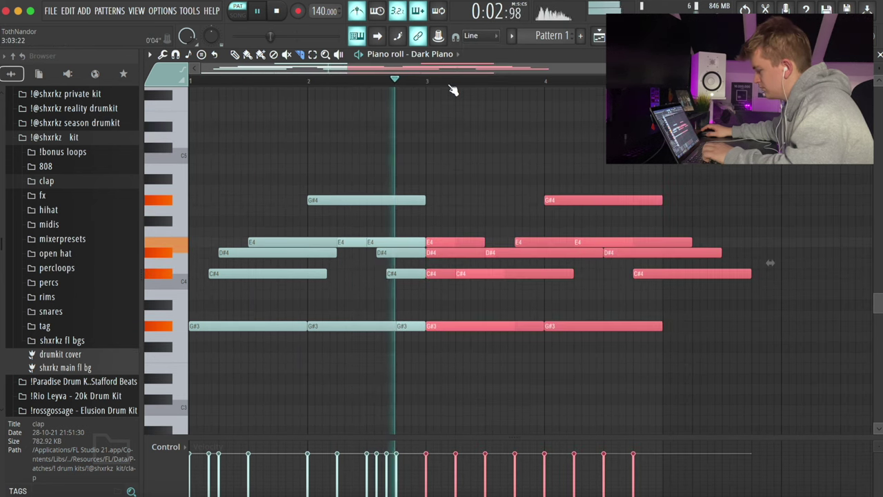
key(Delete)
Transpose the remaining two-bar melody up until its lowest notes sit on F#4
key(space)
key(space)
key(space)
key(Up)
key(Up)
key(Up)
key(Up)
key(Up)
key(Up)
key(Up)
key(Up)
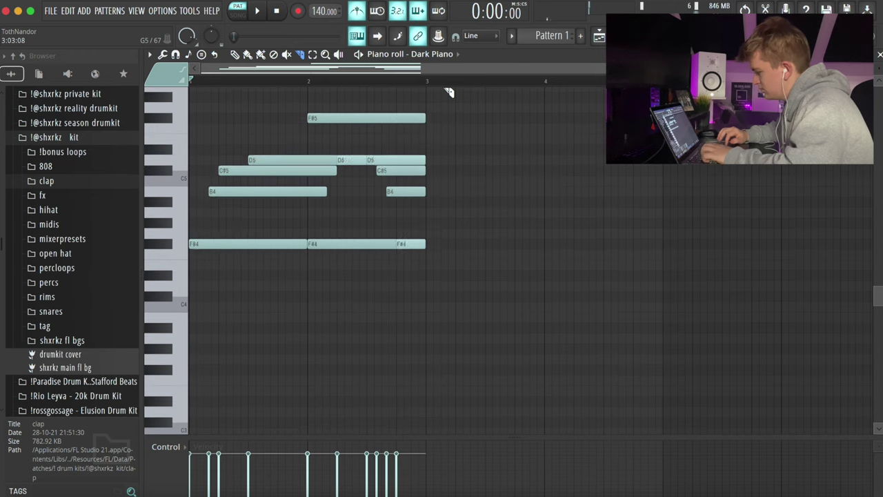
Lower the melody until its lowest notes sit on E4, and duplicate it into bars 3 and 4 with the metronome off
key(space)
click(357, 11)
drag(471, 302, 197, 111)
key(super+b)
super+click(405, 269)
scroll(405, 269, down, 2)
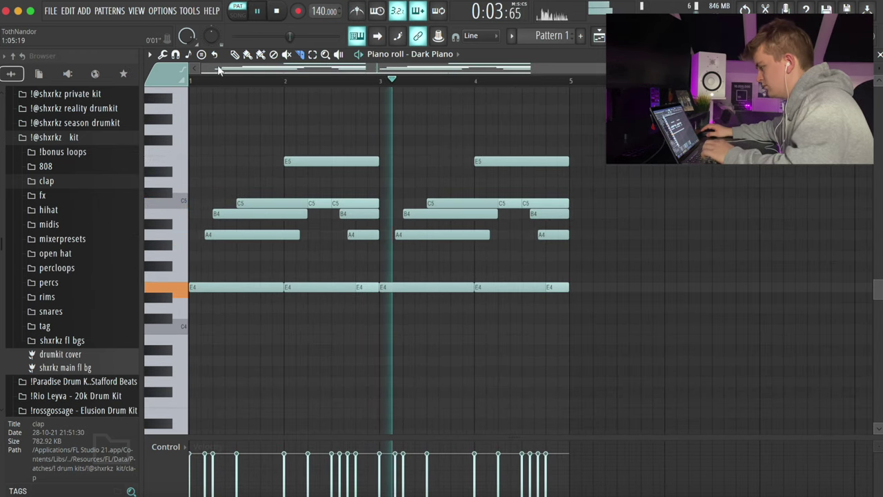
Place an E6 note at the start of bar 4 and set snapping to 1/3 beat
key(space)
scroll(486, 138, down, 1)
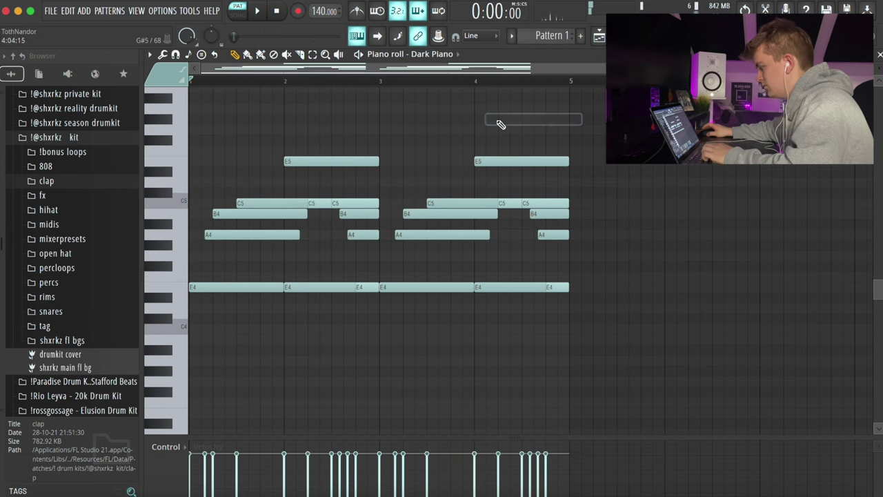
drag(475, 109, 485, 176)
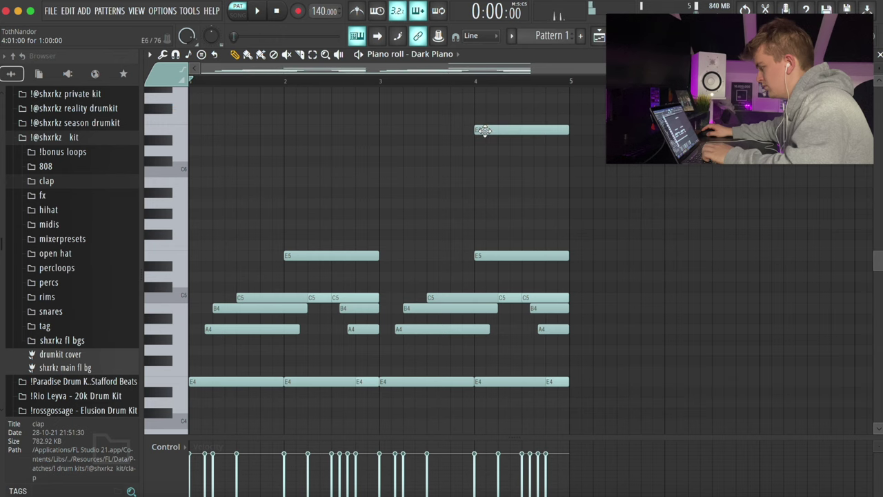
click(484, 37)
click(492, 181)
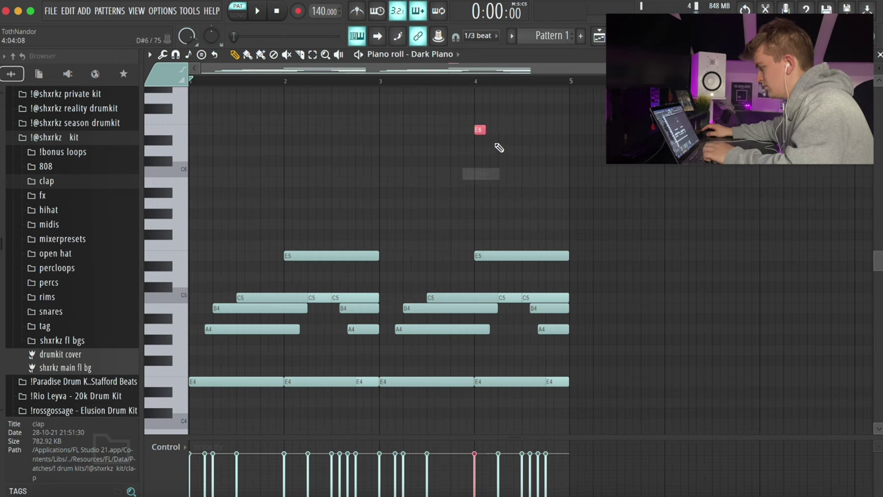
Fill the first half of bar 4 with three 1/3-beat E6 notes and a one-beat E6, followed by a C#6 note
scroll(492, 144, up, 3)
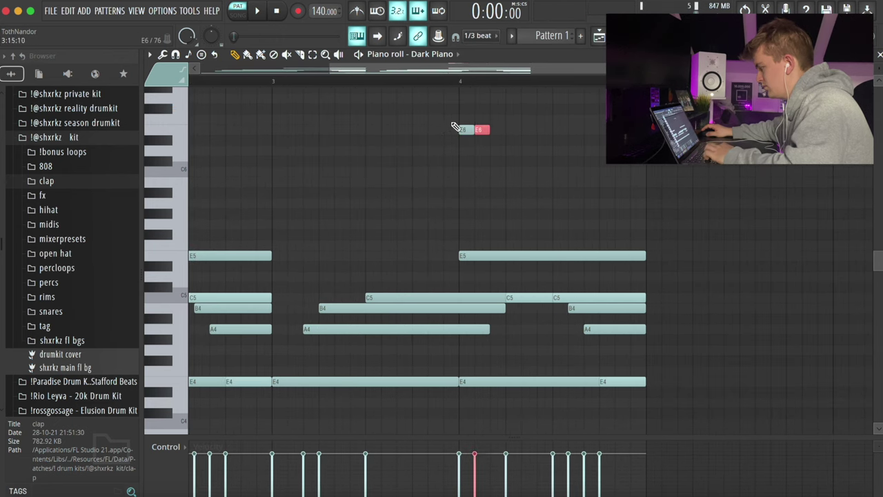
key(space)
drag(505, 129, 552, 129)
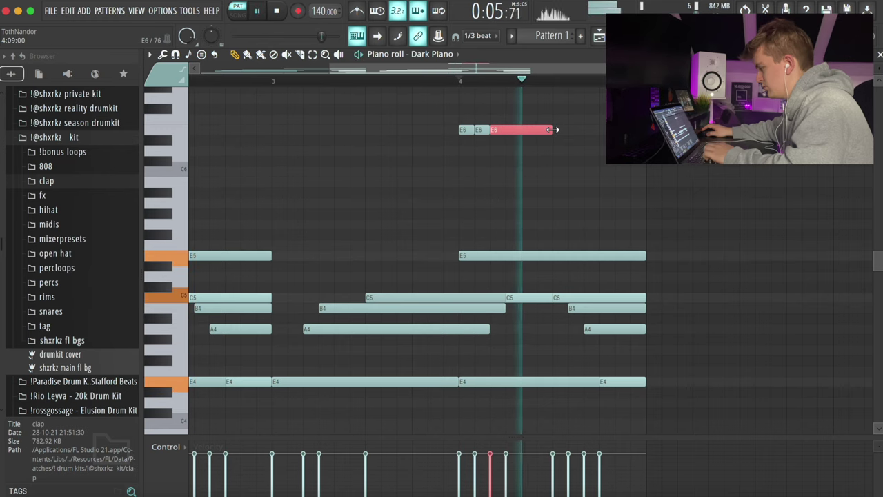
click(558, 160)
right_click(556, 129)
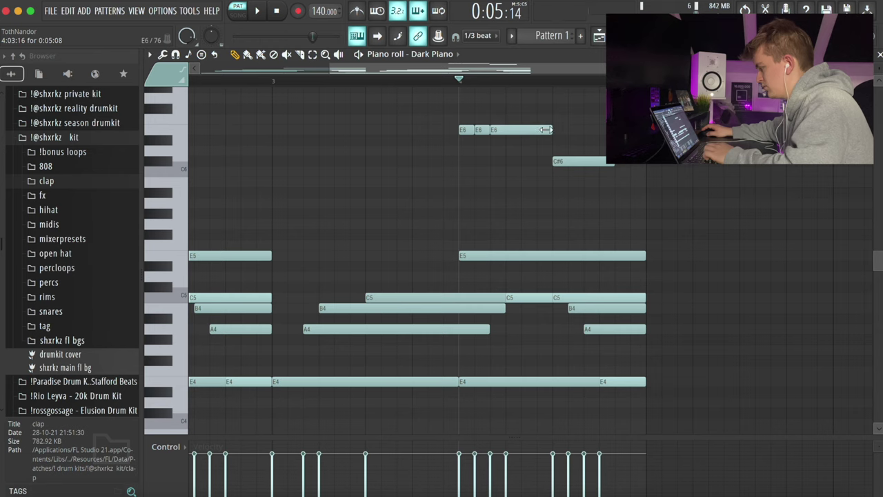
drag(512, 131, 552, 131)
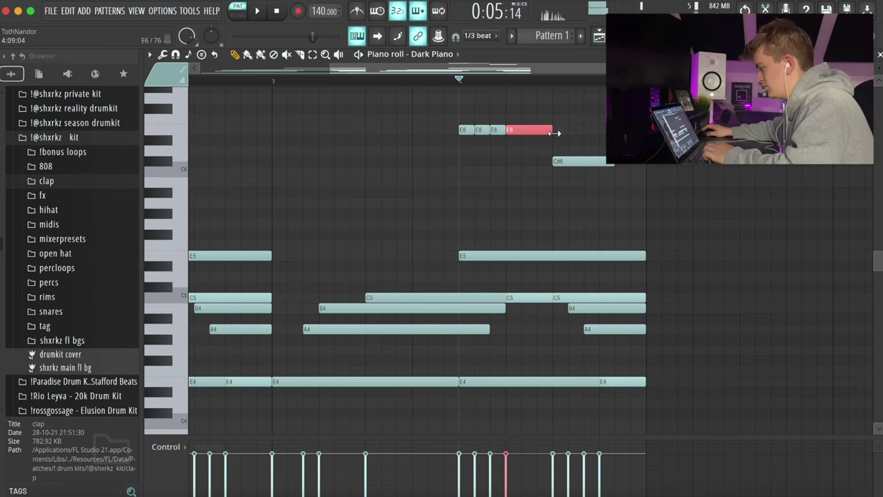
Replace the C#6 note in bar 4 with a one-beat C6 and add a one-beat B5 after it
right_click(557, 161)
click(555, 193)
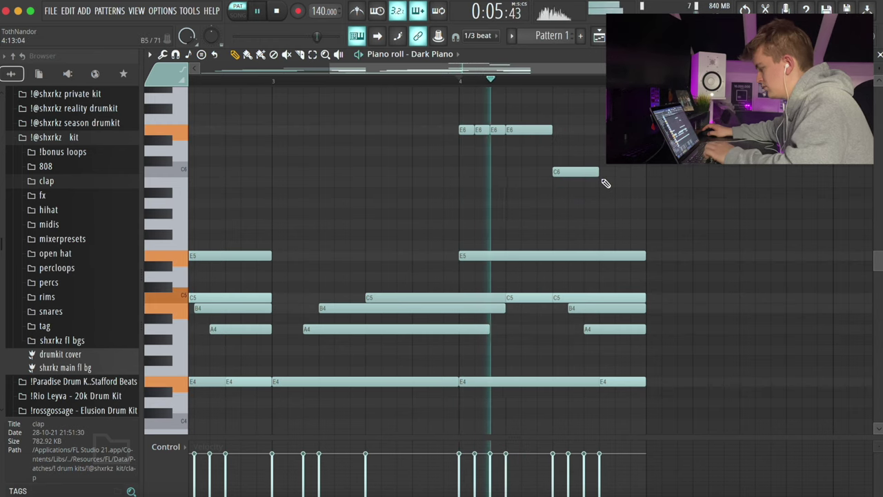
click(604, 183)
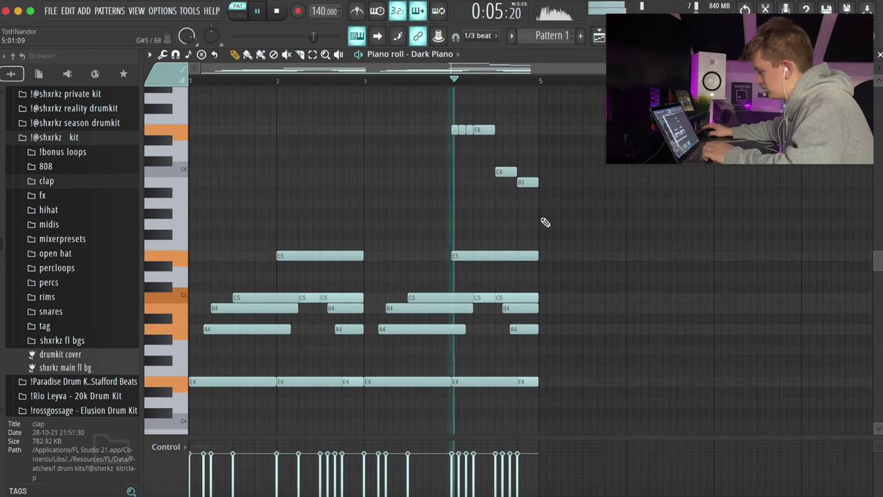
Add a one-bar bass note on A3 beneath the melody in bar 1
scroll(318, 112, down, 2)
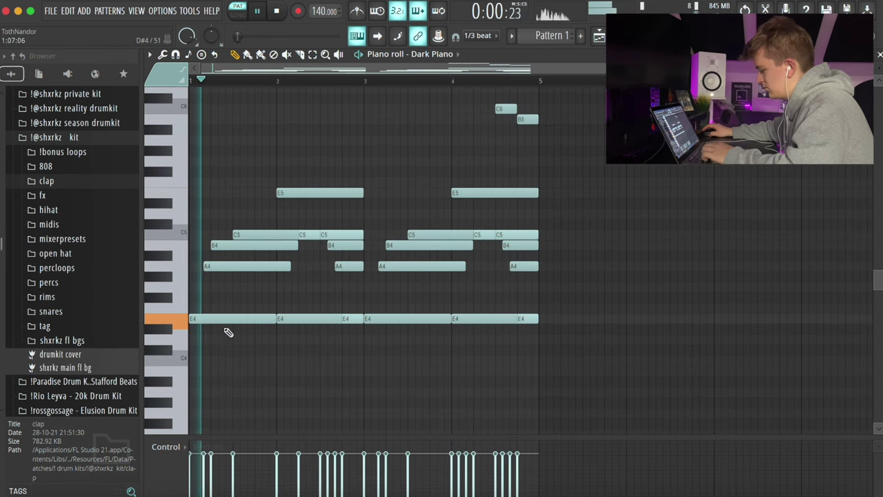
key(space)
scroll(207, 290, down, 2)
click(207, 372)
key(space)
drag(248, 400, 220, 328)
Duplicate the bass note into bar 2, place it on A3 and play back the result
key(super+b)
scroll(314, 380, down, 1)
key(space)
key(super+a)
key(super+d)
key(space)
drag(337, 383, 324, 331)
key(space)
key(space)
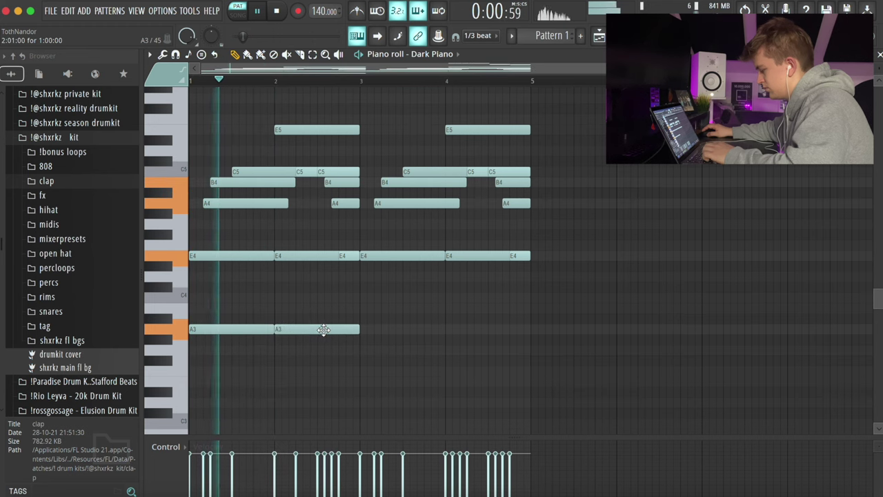
Lower the bass notes in bars 1 and 2 by one octave to A2
super+click(324, 330)
key(space)
key(super+Down)
key(space)
click(230, 297)
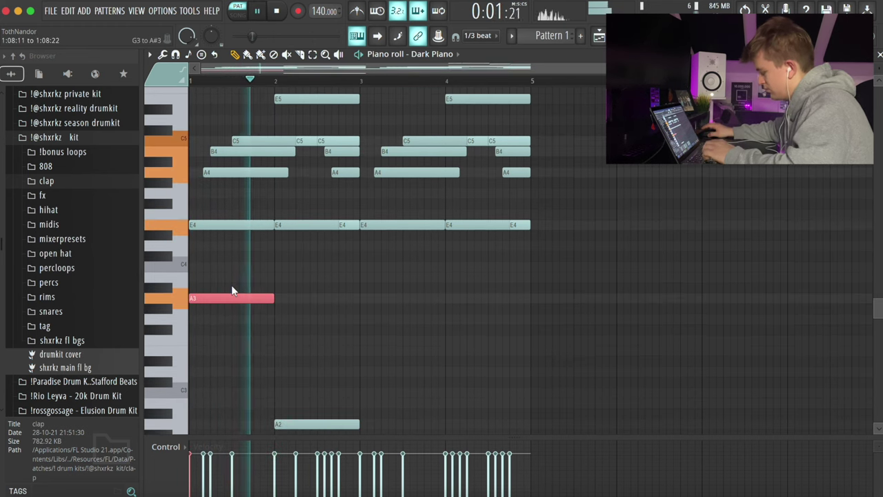
scroll(328, 325, down, 2)
super+click(254, 235)
key(space)
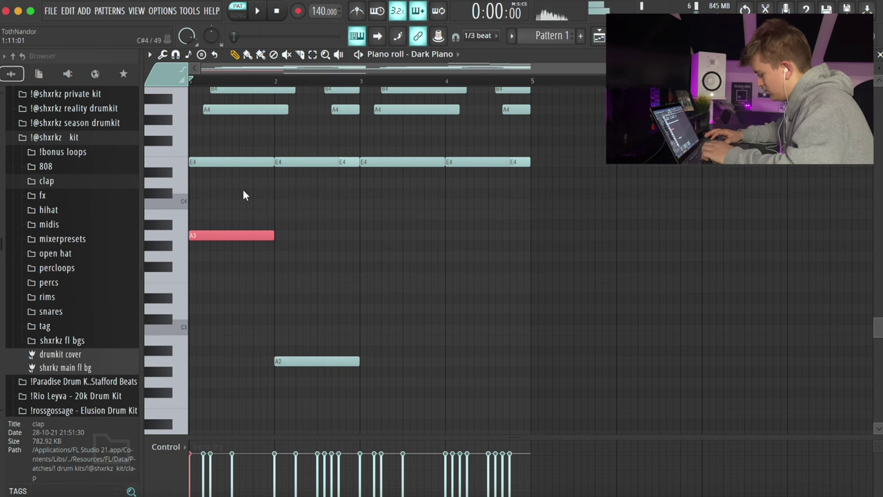
key(super+Down)
key(space)
Duplicate the two A2 bass notes into bars 3 and 4, and copy the full four-bar pattern into bars 5 to 8
drag(383, 303, 229, 380)
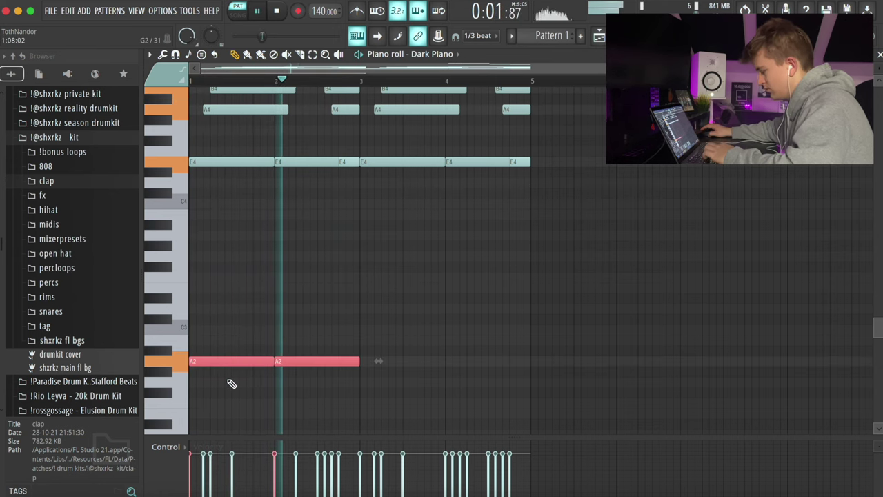
key(super+b)
key(super+a)
key(super+b)
Transpose the bass notes in bars 5 to 8 down four semitones to F2
drag(557, 375, 791, 336)
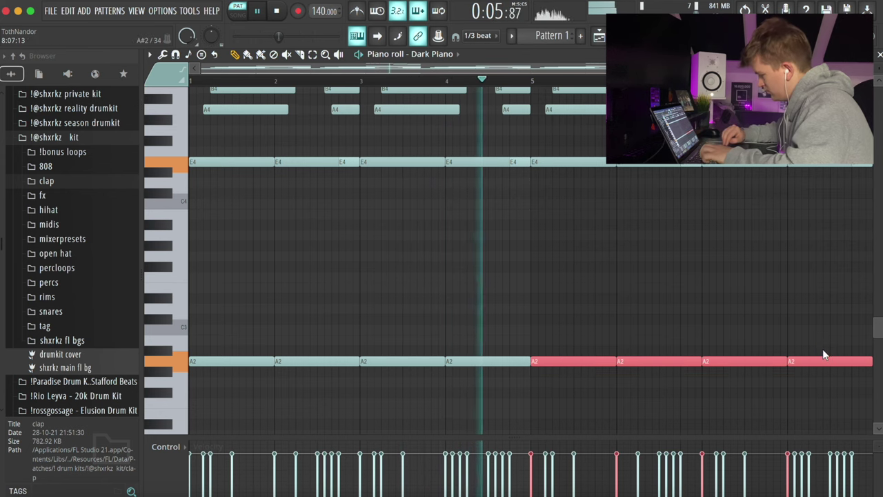
key(Down)
key(Down)
key(Down)
key(Down)
key(super+d)
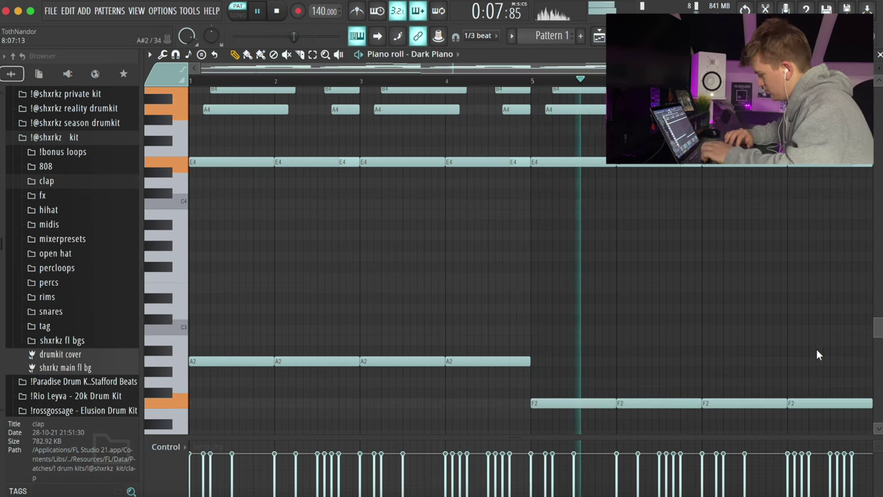
Transpose the bass notes in bars 7 and 8 to G2
super+drag(766, 376, 865, 409)
key(Up)
key(Up)
key(Up)
key(Up)
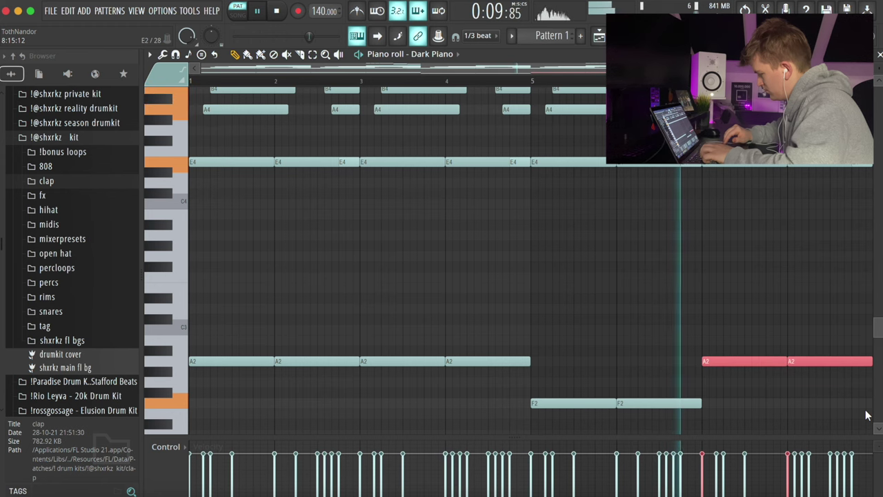
key(Down)
key(Down)
Transpose the bar 8 bass note up to C3
key(Up)
key(Up)
key(Up)
key(Up)
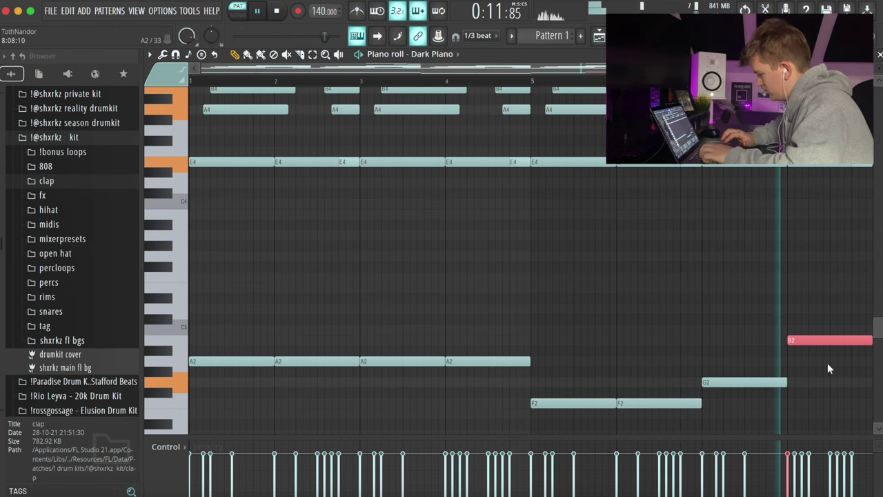
key(Up)
key(super+d)
Shorten bar 8's C3 bass note to half a bar and fill the second half with a copy lowered to B2
key(super+a)
key(super+d)
drag(865, 330, 824, 329)
super+click(813, 331)
key(super+b)
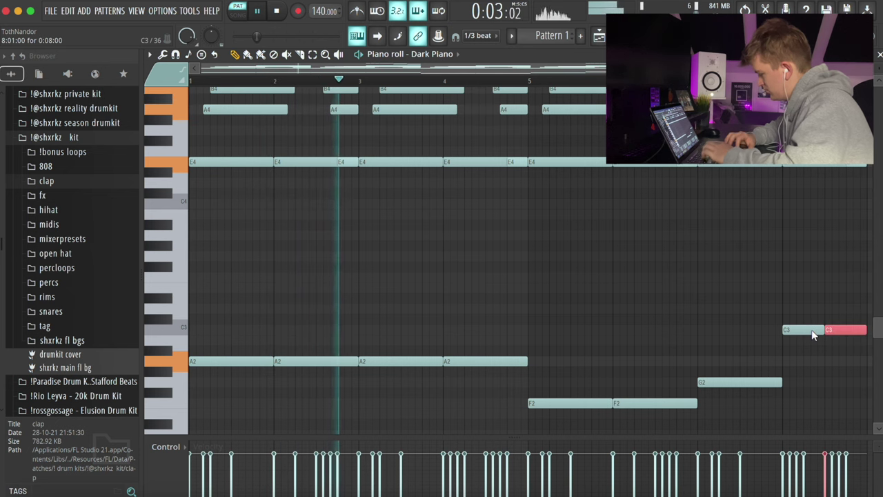
key(shift+Down)
key(super+d)
scroll(714, 273, down, 1)
scroll(714, 272, down, 1)
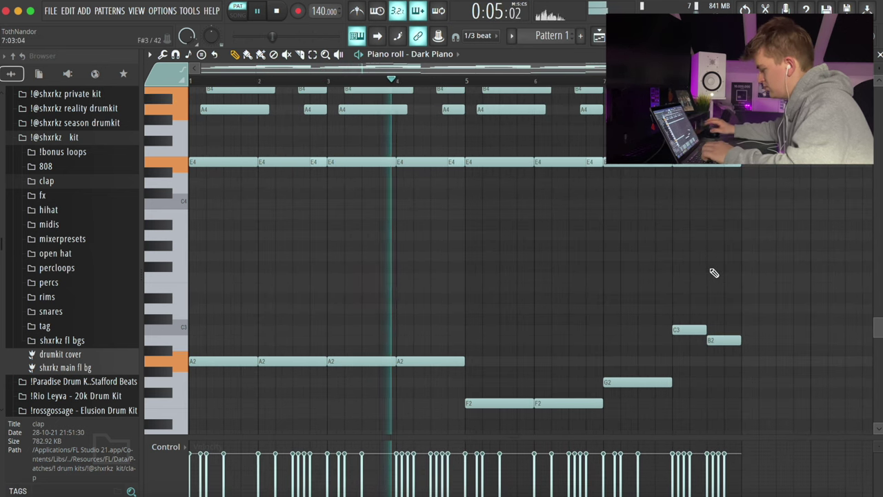
Transpose all notes of the piano melody up five semitones
scroll(621, 284, up, 2)
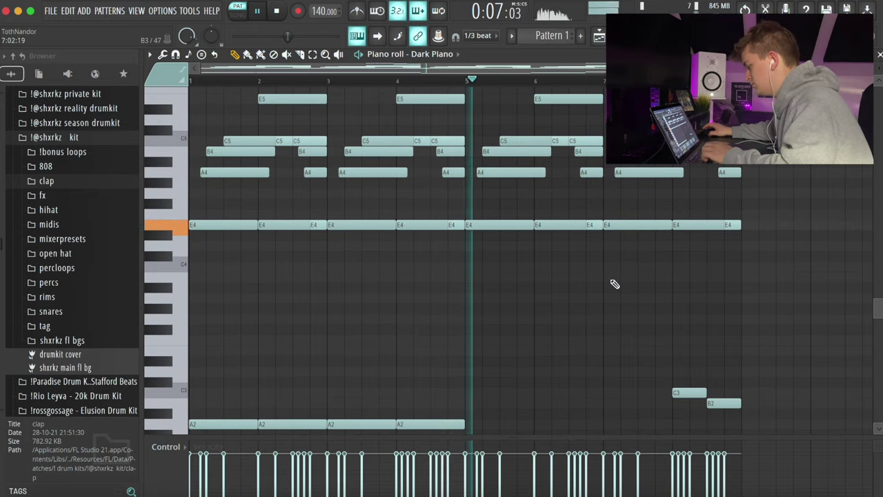
scroll(583, 285, up, 2)
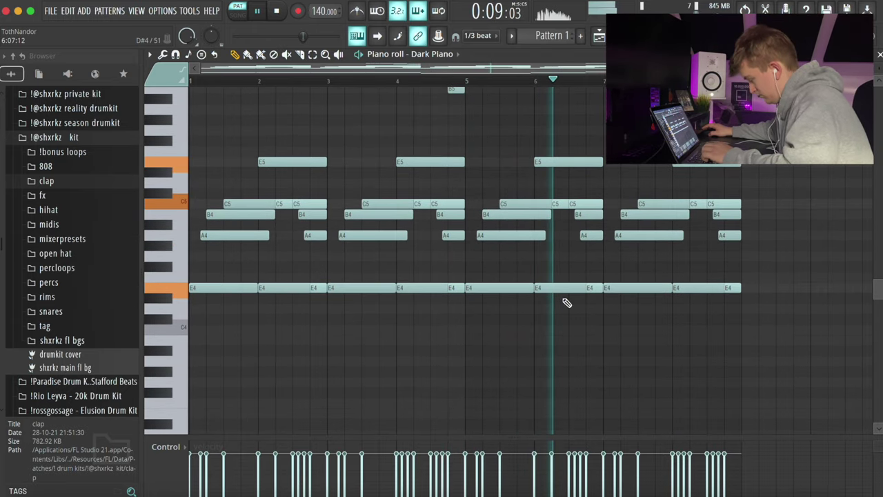
scroll(567, 303, up, 3)
key(space)
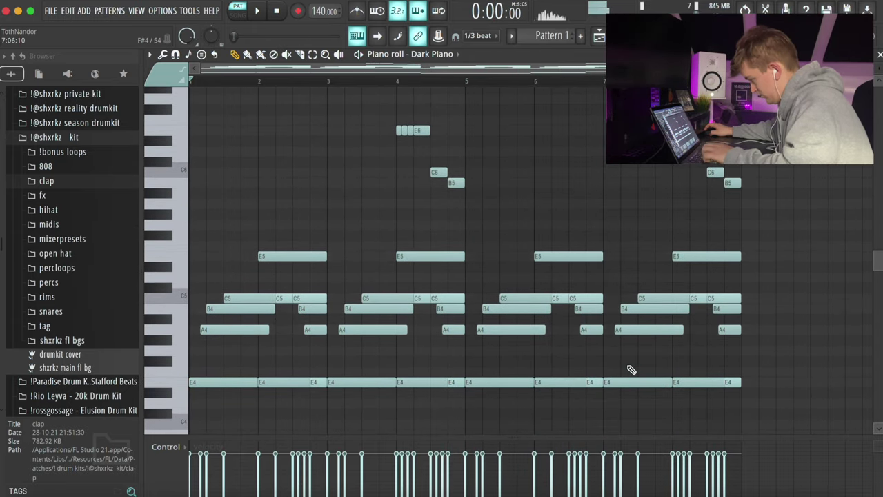
key(Up)
key(Up)
key(Up)
key(Up)
key(Up)
key(space)
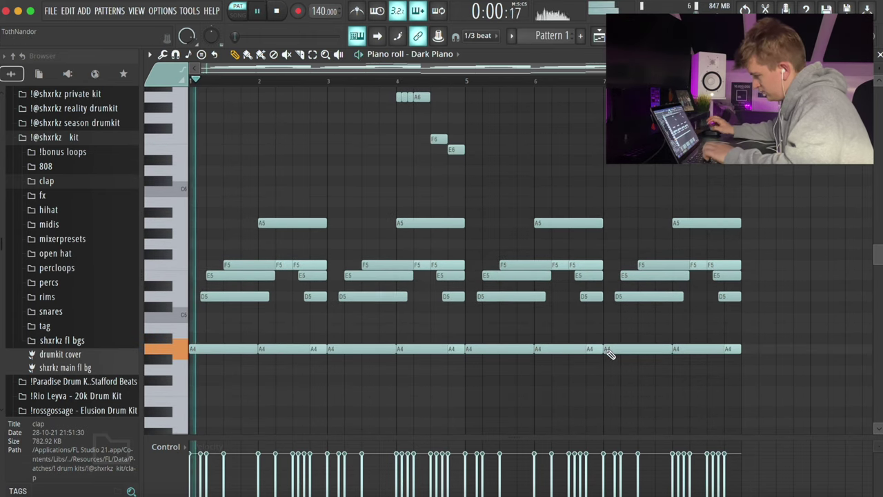
Add one-bar D6 notes in bars 3, 5 and 6 above the piano melody
scroll(301, 161, down, 1)
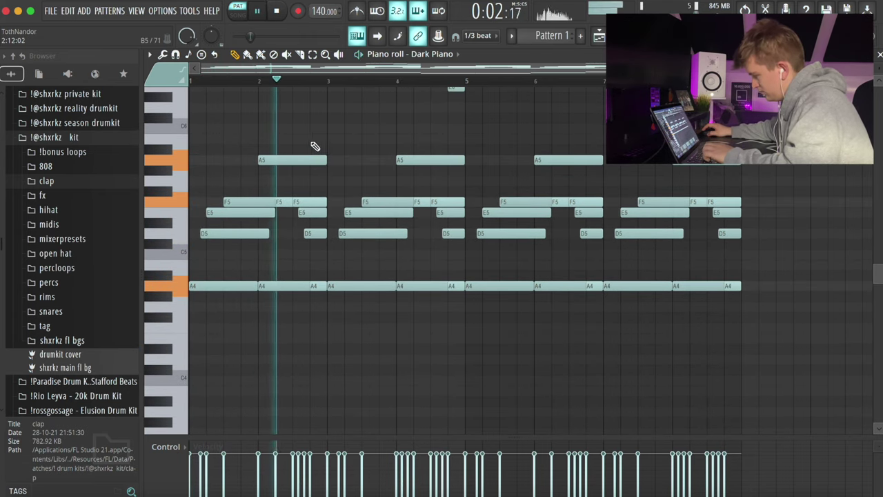
click(331, 108)
ctrl+scroll(408, 142, up, 2)
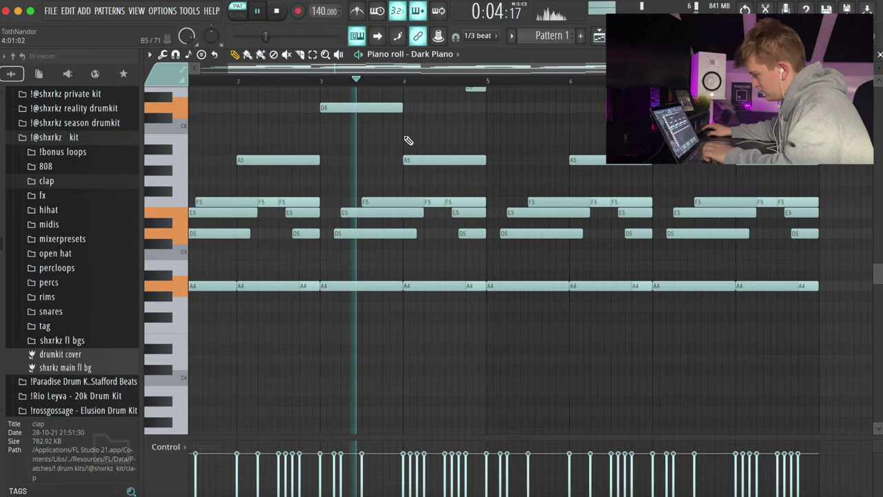
scroll(408, 145, up, 7)
scroll(507, 255, down, 2)
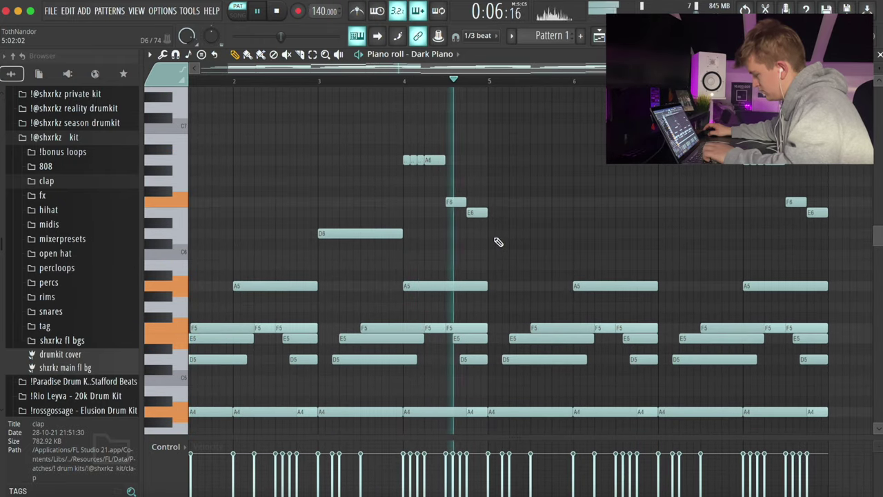
click(502, 238)
click(575, 237)
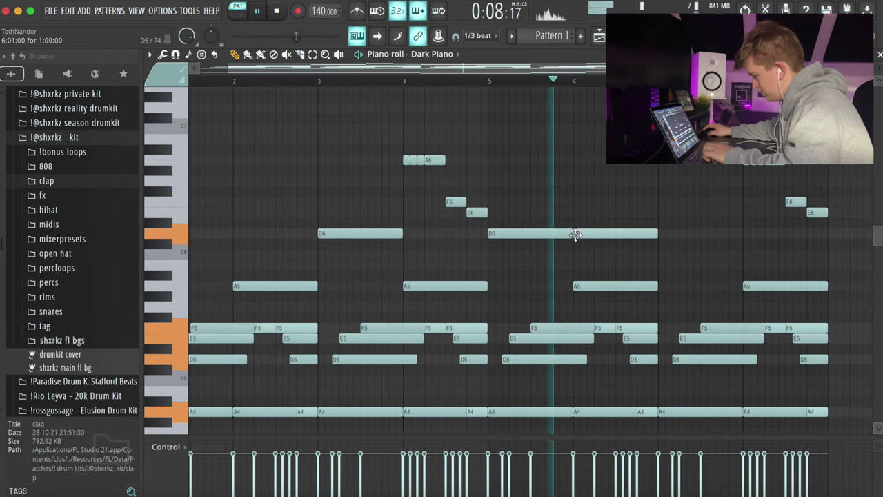
key(space)
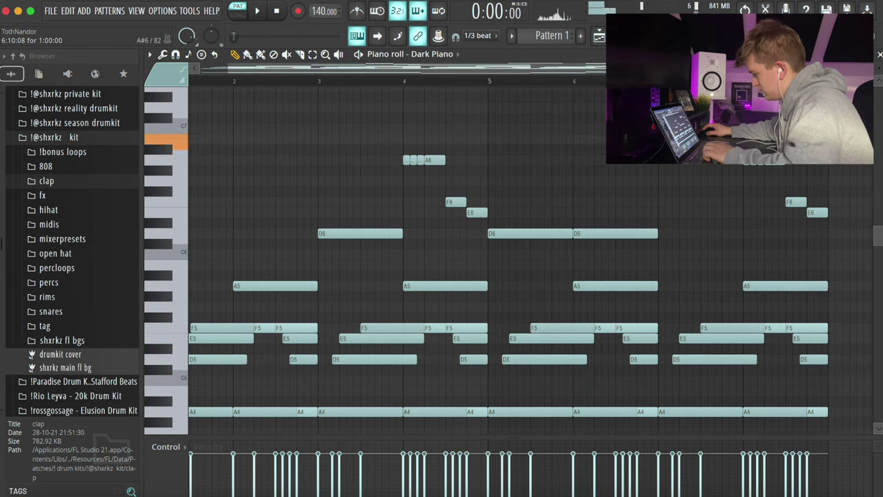
Add a descending A6, G6, F6, E6 run of quarter-bar notes across bar 7 and play it back
click(596, 79)
key(space)
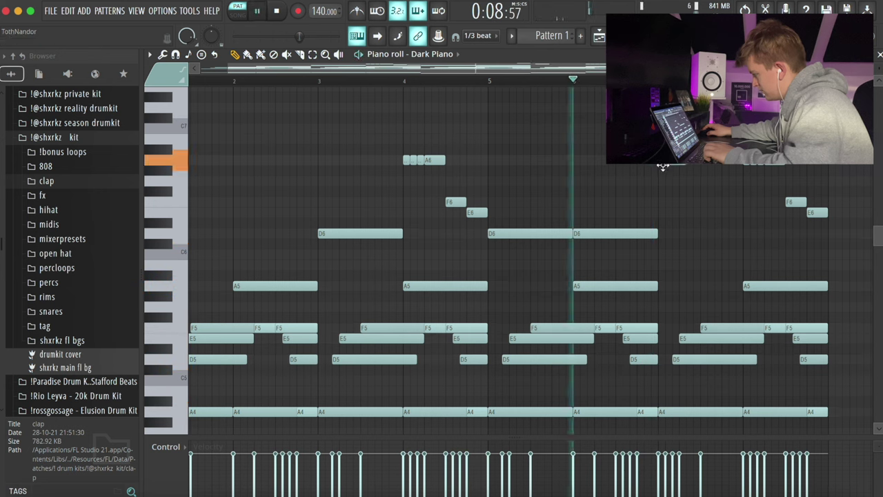
click(685, 181)
key(space)
click(707, 201)
double_click(723, 213)
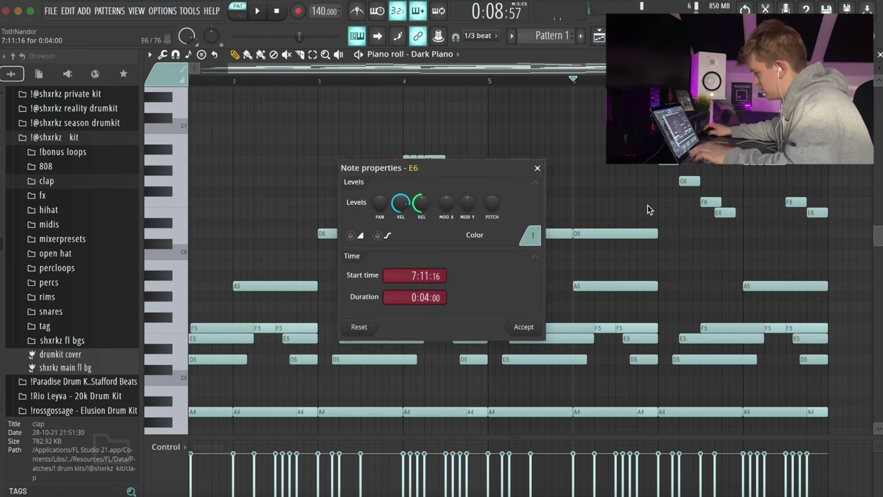
click(536, 169)
key(space)
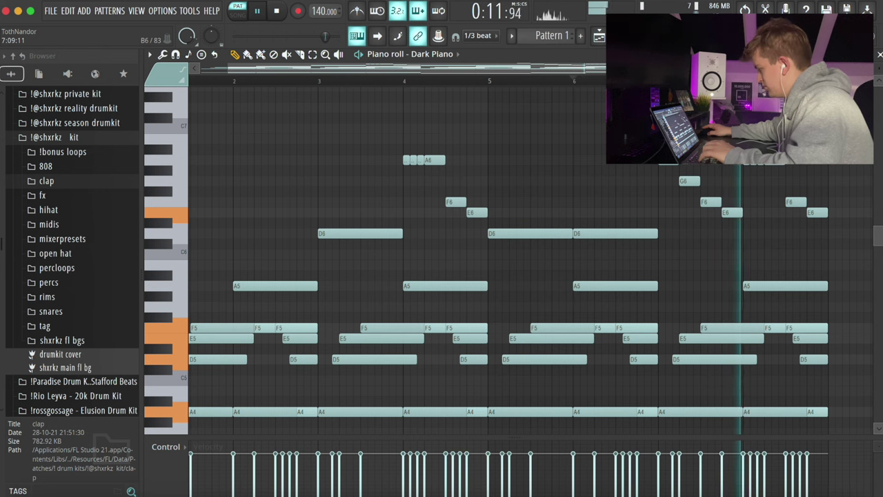
Randomize the velocities of all piano notes slightly and close the piano roll
scroll(697, 150, down, 4)
key(alt+s)
key(alt+r)
key(Escape)
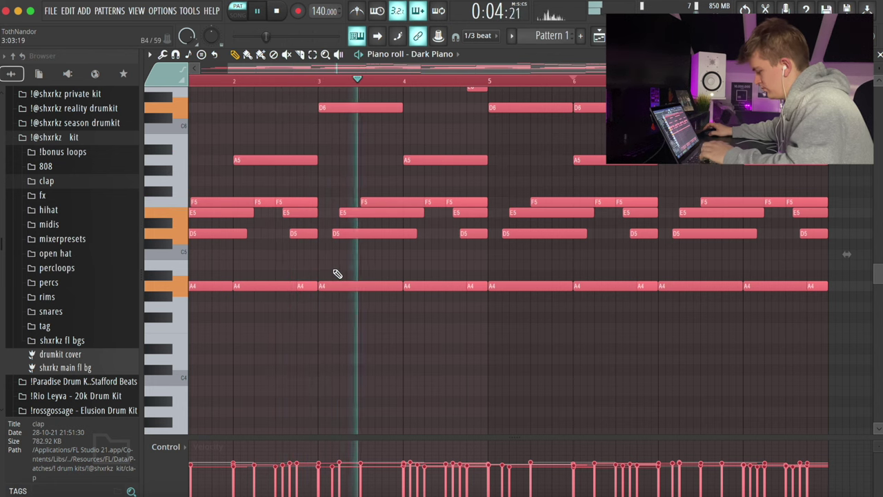
key(ctrl+a)
key(Escape)
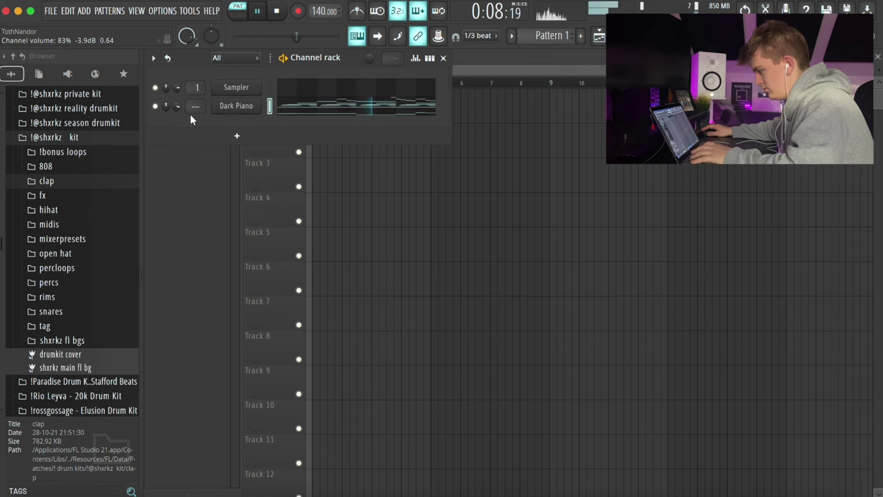
Add a FLEX instrument channel and open its empty piano roll
click(236, 136)
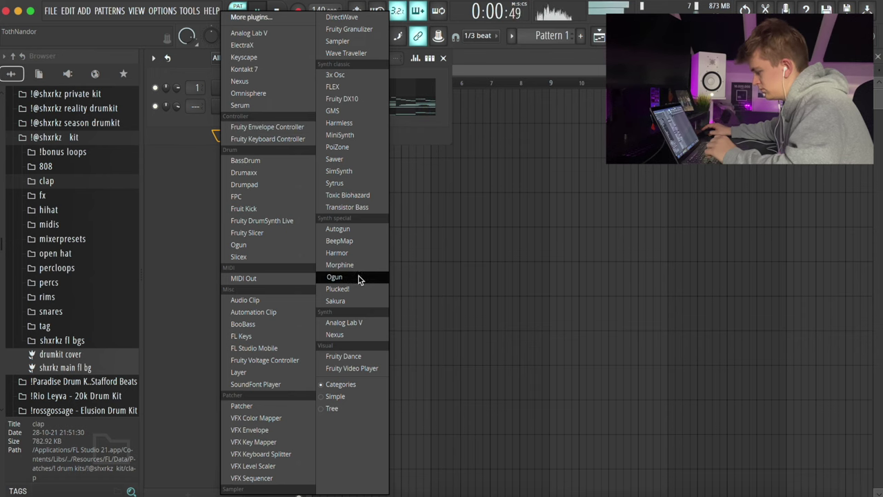
click(333, 87)
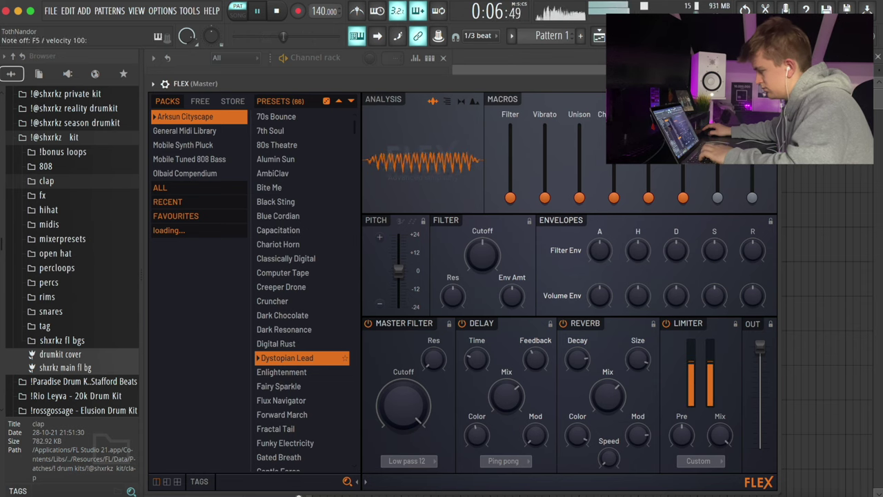
click(770, 83)
key(F7)
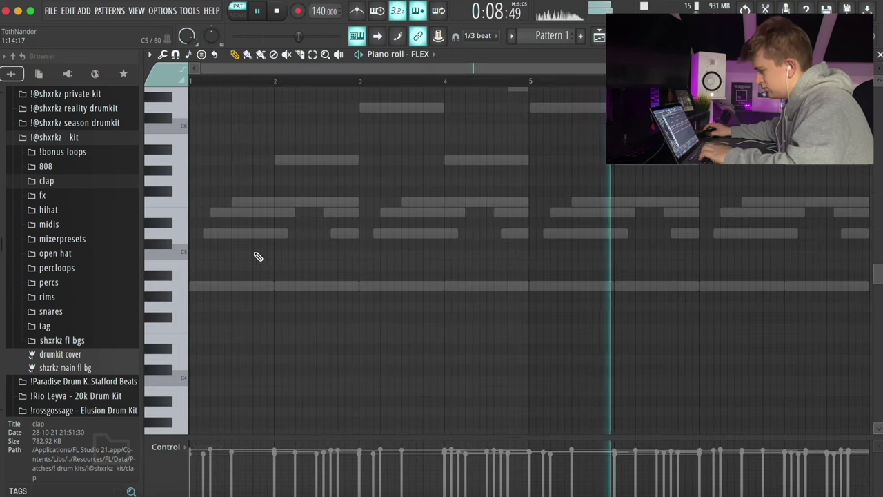
Place half-bar F5 notes at the start of bars 1 and 2 in the FLEX part
click(200, 200)
key(space)
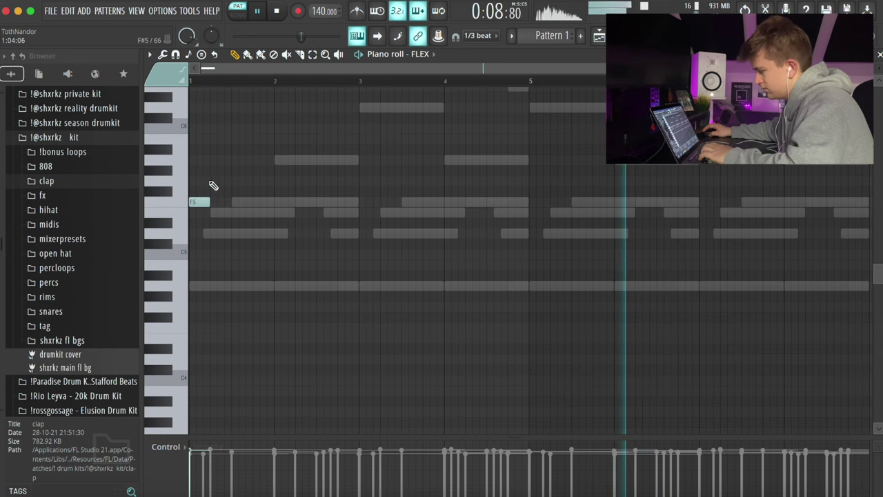
key(space)
drag(232, 204, 239, 205)
click(278, 203)
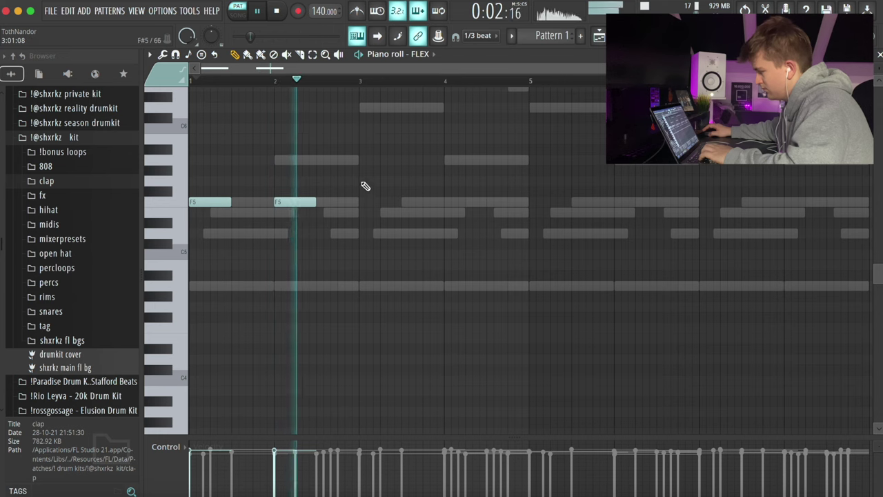
Continue the FLEX part with half-bar notes: D6 in bars 3 to 5, A5 in bar 6, A6 in bar 7 and D7 in bar 8
click(363, 107)
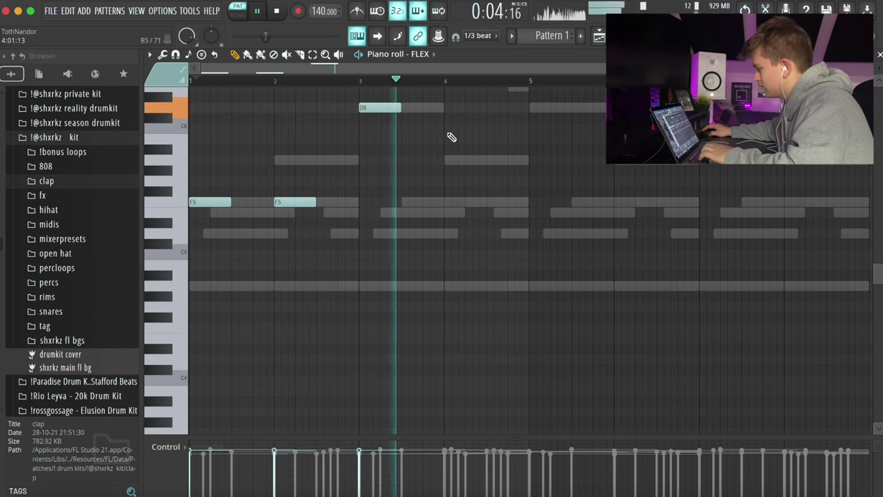
click(447, 108)
scroll(463, 124, up, 1)
key(space)
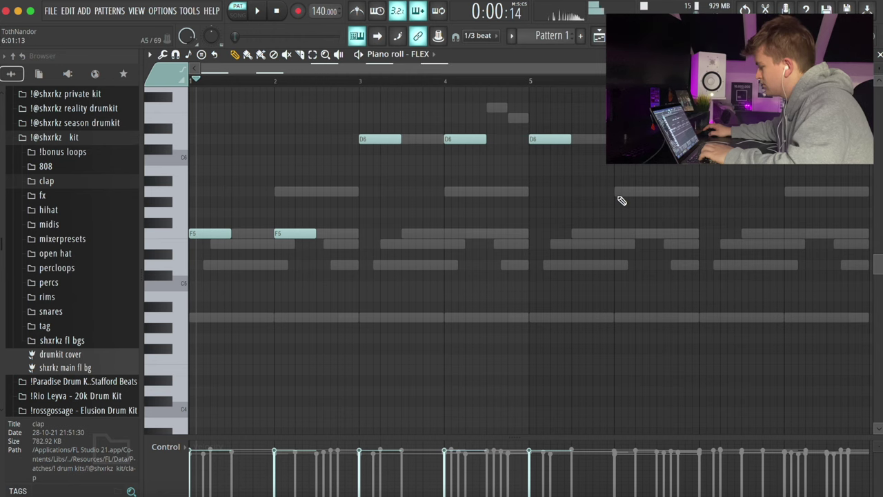
scroll(696, 235, up, 6)
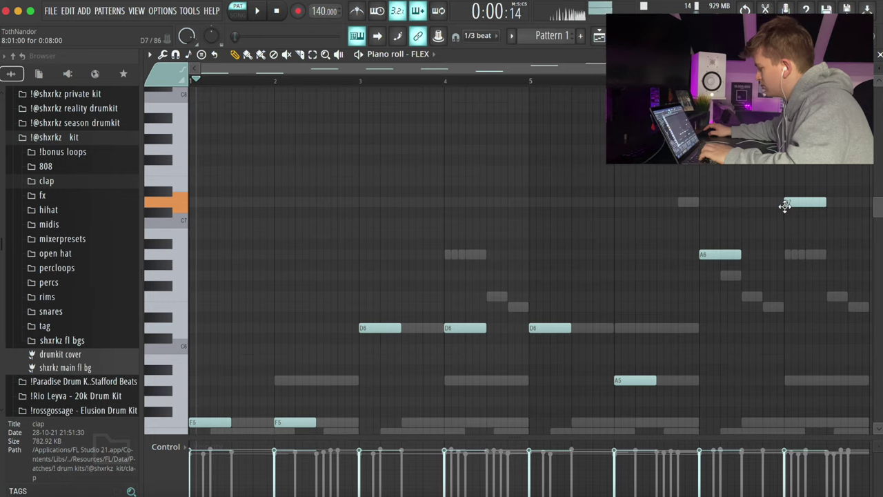
Add a second FLEX instrument channel and close its plugin window
key(space)
key(F7)
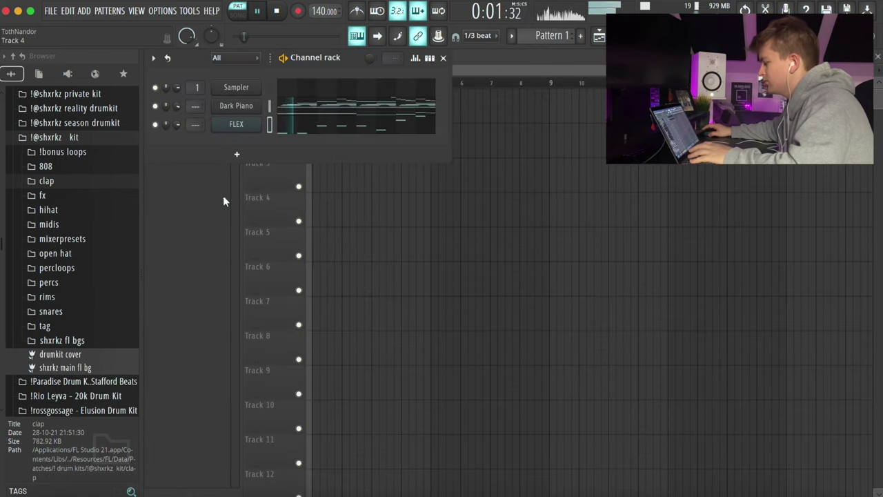
right_click(235, 126)
click(300, 242)
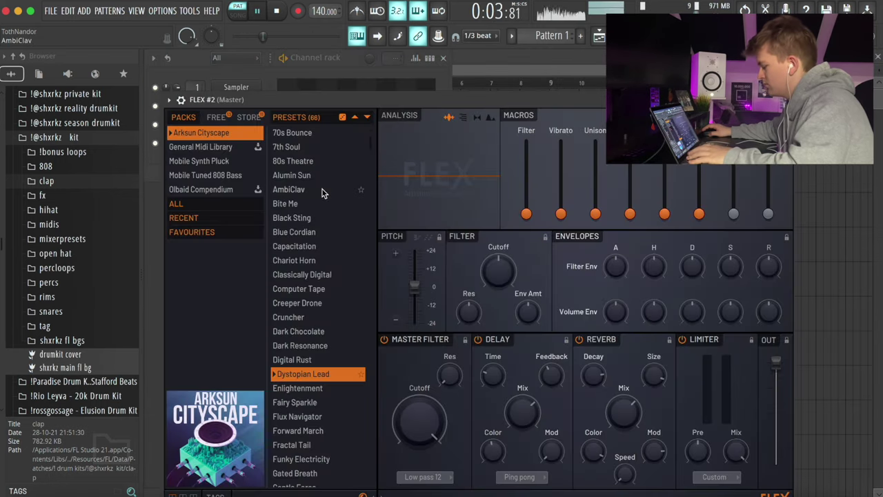
key(Escape)
Replace the first FLEX channel's notes in bars 1 and 2 with half-bar D5 notes and play the part back
key(space)
key(F7)
key(F7)
key(Up)
key(F7)
scroll(286, 150, down, 5)
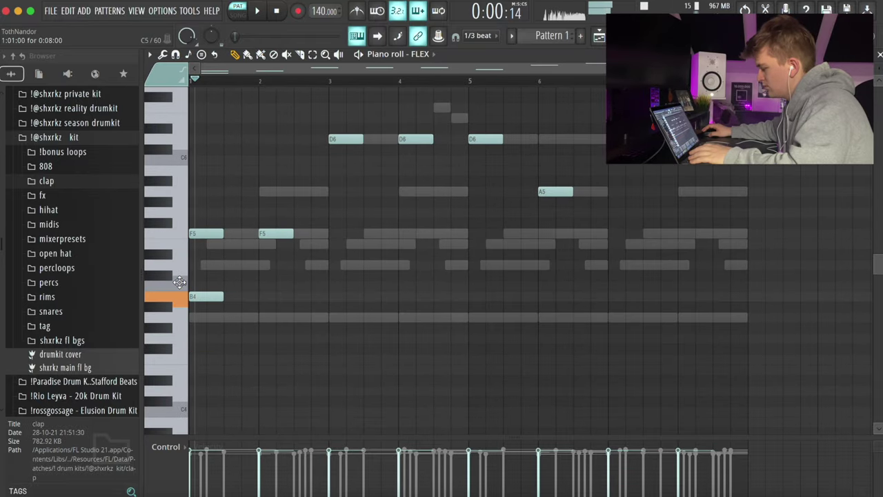
key(space)
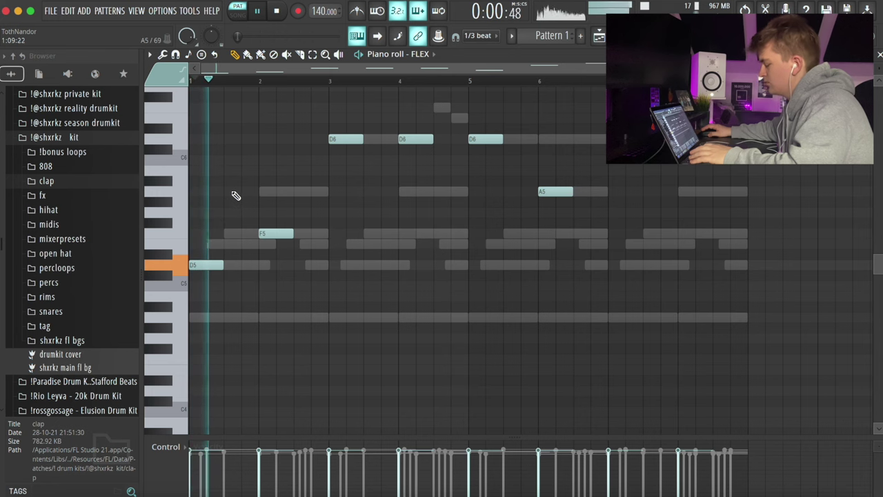
right_click(274, 234)
click(262, 266)
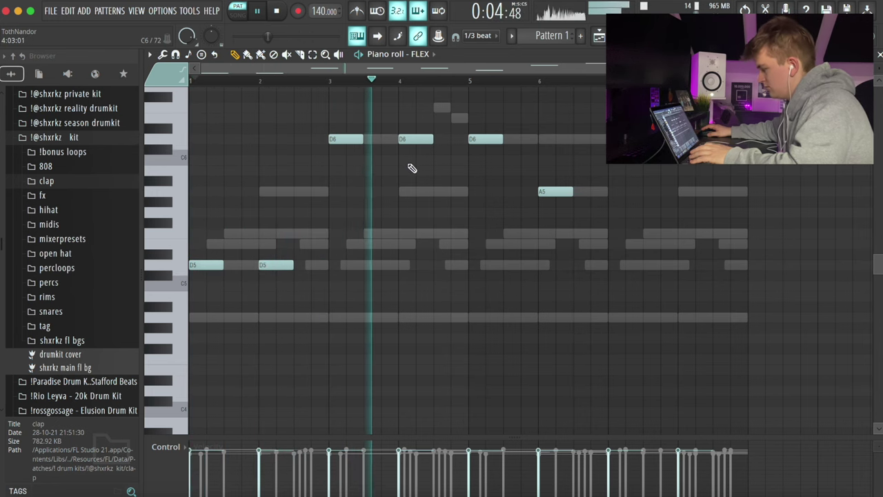
scroll(430, 222, up, 3)
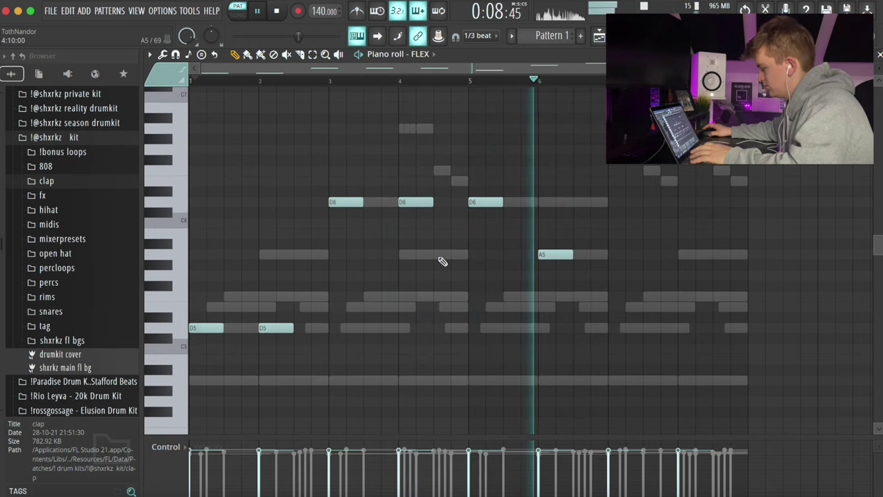
scroll(617, 299, up, 3)
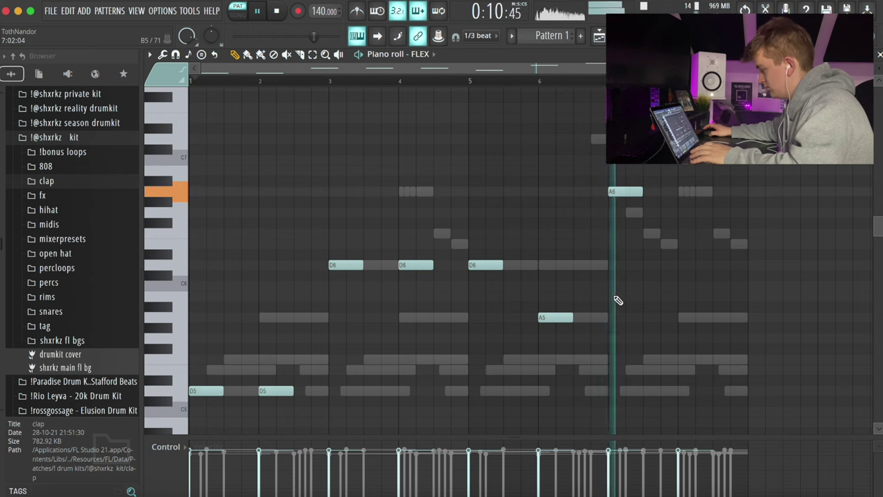
Load the Fairy Sparkle preset in the second FLEX channel and open its piano roll
key(Escape)
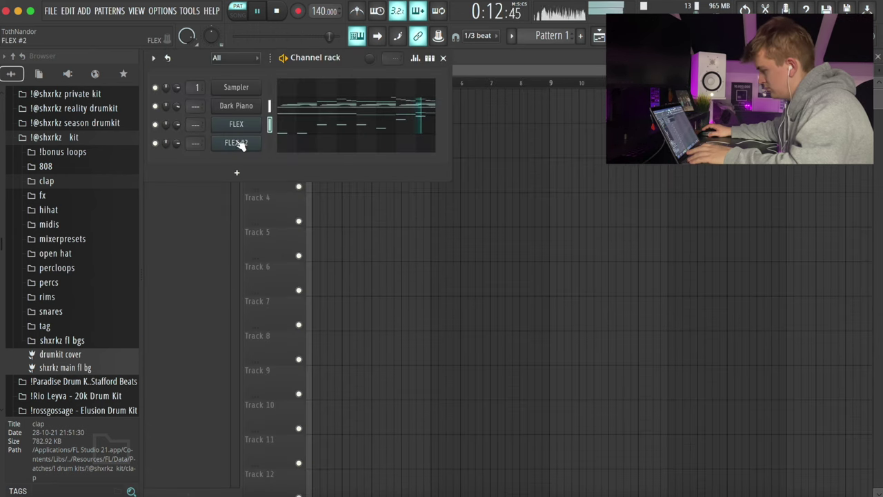
click(237, 143)
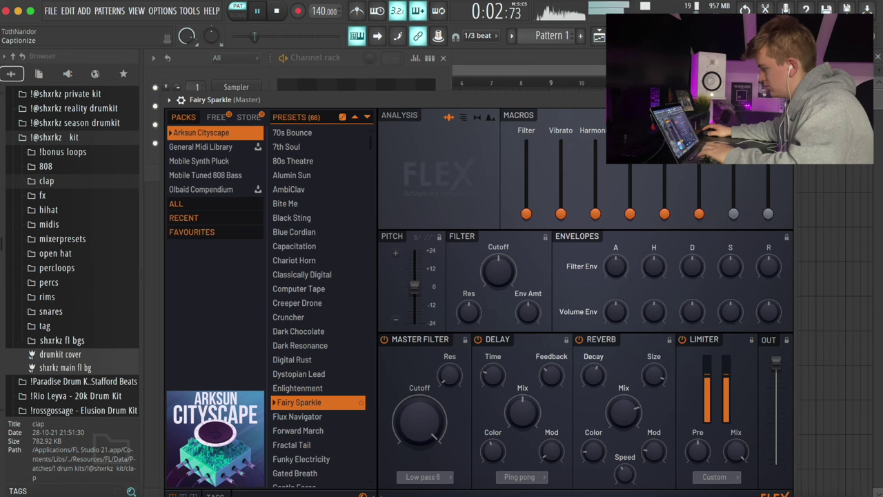
key(Escape)
key(space)
click(321, 143)
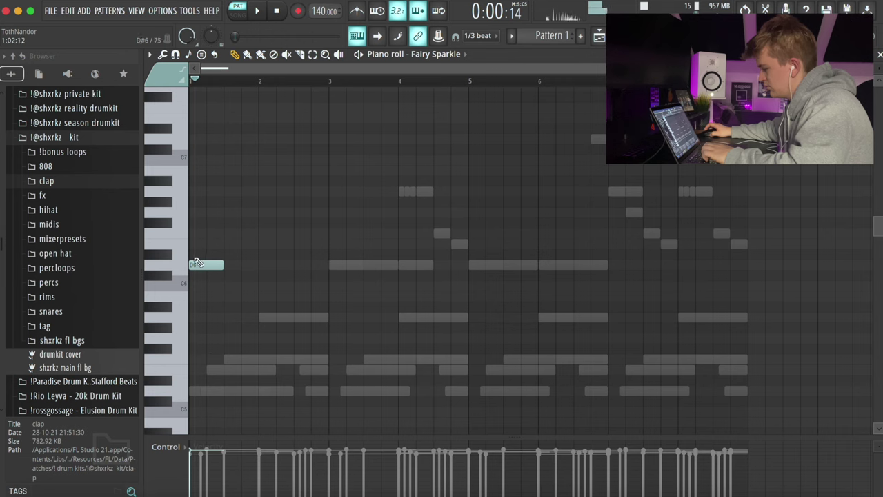
Start the Fairy Sparkle part with short consecutive F6, E6 and D6 notes followed by an A5 note in bar 1, and play it back
scroll(204, 254, up, 2)
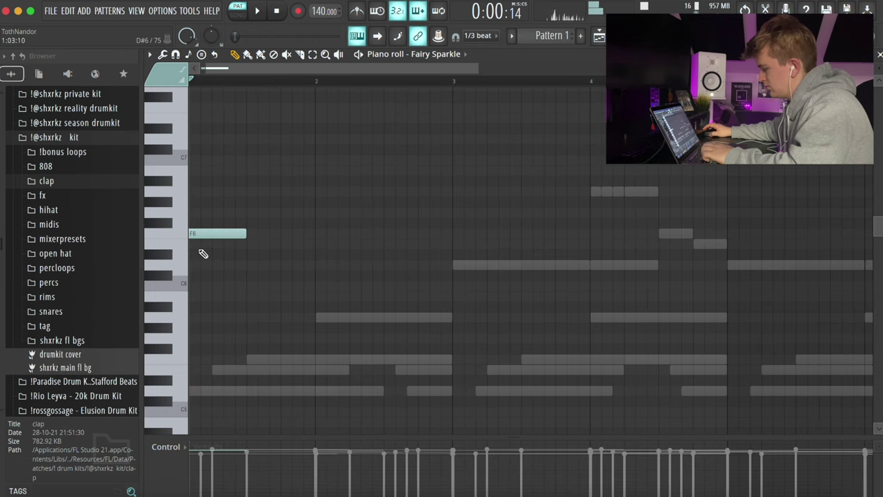
drag(228, 69, 199, 70)
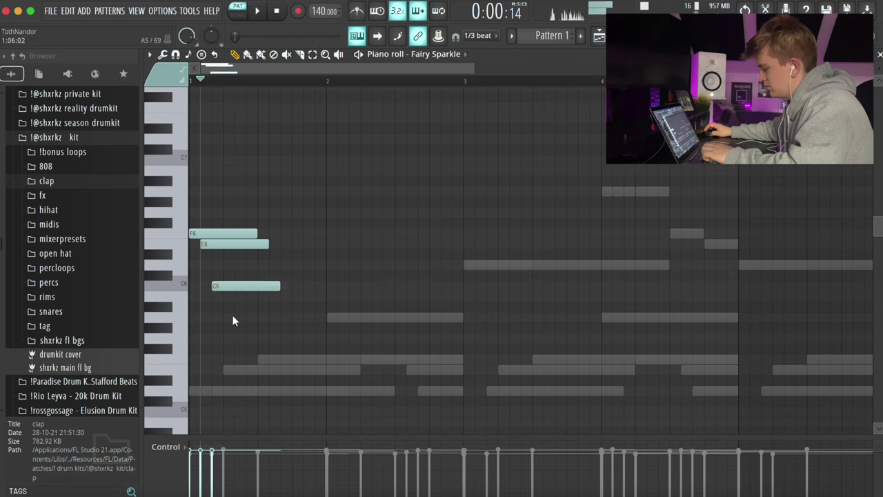
key(space)
key(space)
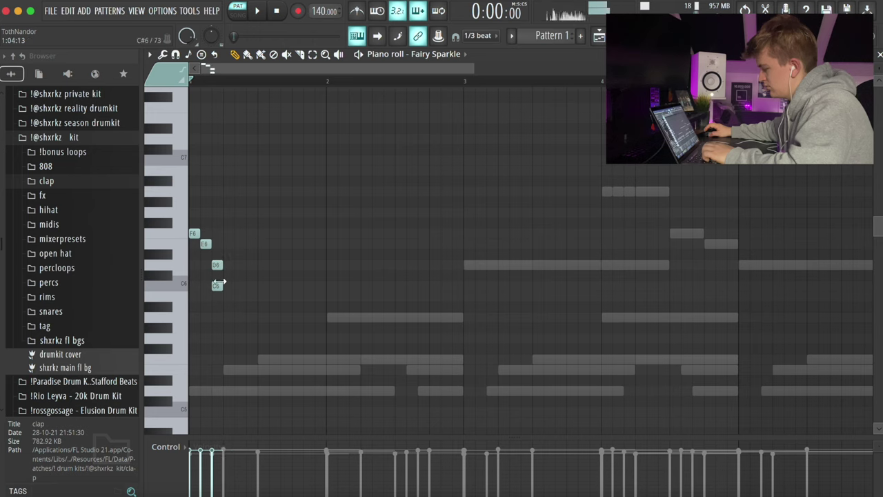
drag(224, 315, 228, 320)
key(space)
key(space)
key(super+l)
key(space)
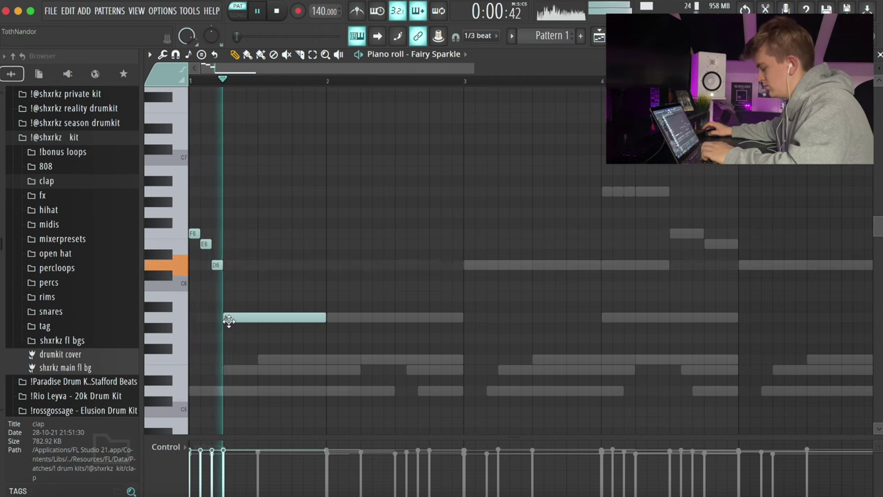
Shorten the A5 note to one beat and repeat the four-note F6–E6–D6–A5 motif every half bar through bar 2
key(super+b)
click(334, 318)
drag(334, 319, 257, 319)
drag(322, 208, 418, 342)
key(Delete)
key(super+b)
key(super+d)
key(super+b)
key(super+d)
right_click(422, 265)
key(space)
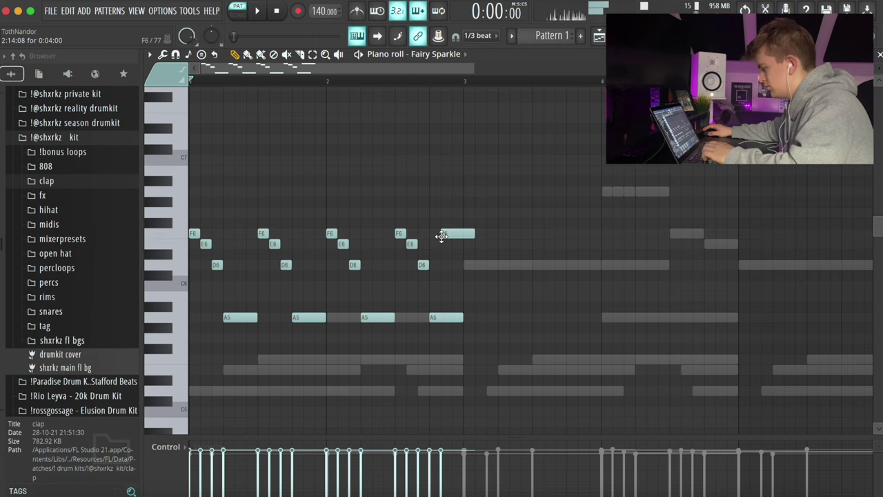
Vary the end of bar 2 by shortening the last A5 and adding short D6 and E6 notes after it
key(space)
drag(466, 240, 478, 323)
drag(461, 318, 445, 318)
super+click(447, 319)
scroll(419, 365, down, 2)
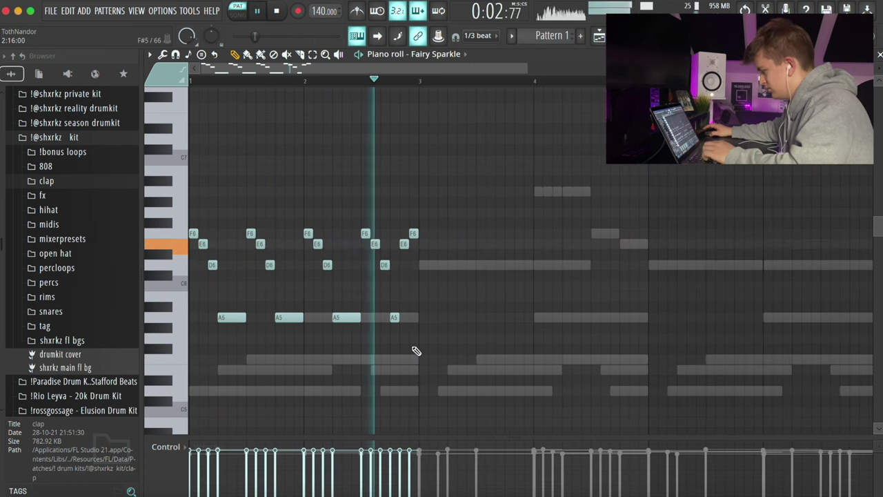
key(space)
key(space)
drag(405, 244, 404, 266)
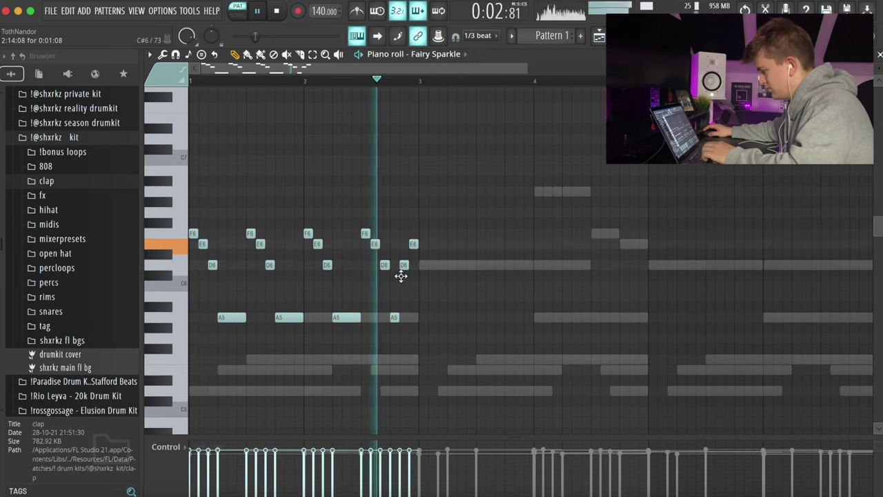
Duplicate the two-bar phrase into bars 3 and 4, and copy all four bars into bars 5 to 8 an octave higher
key(ctrl+b)
ctrl+click(411, 337)
scroll(412, 338, down, 3)
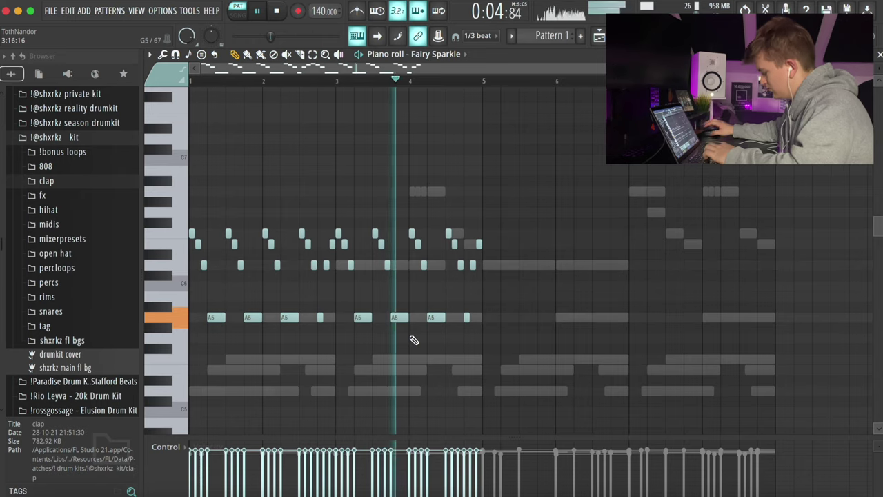
key(ctrl+b)
key(ctrl+Up)
ctrl+click(411, 337)
key(Escape)
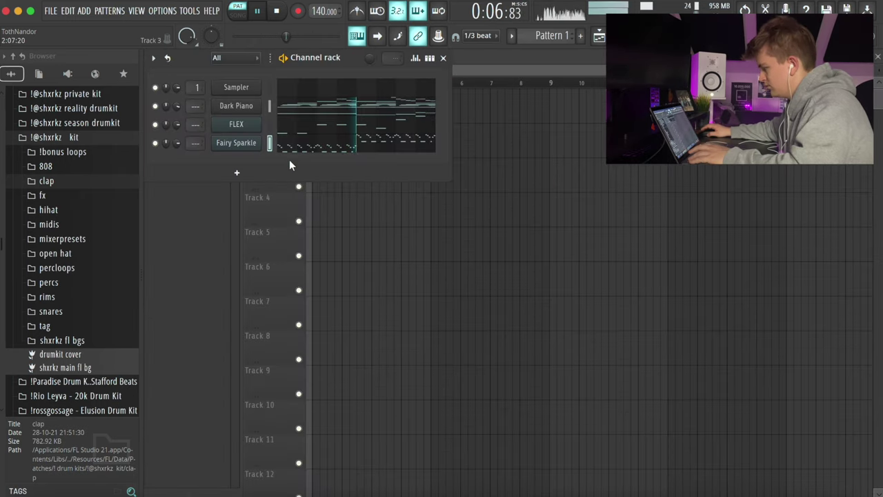
Solo the Fairy Sparkle channel and audition the Forward March preset and those just below it
right_click(158, 144)
click(166, 153)
click(238, 145)
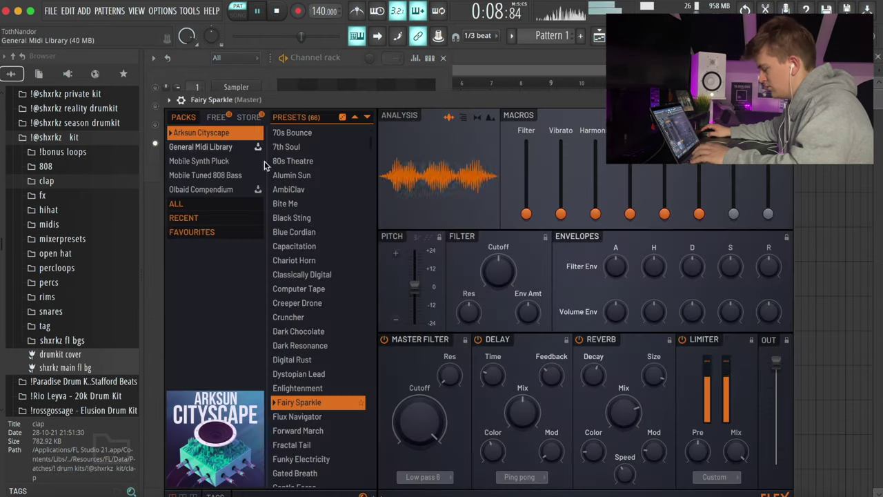
key(space)
click(316, 433)
scroll(316, 432, down, 1)
click(310, 428)
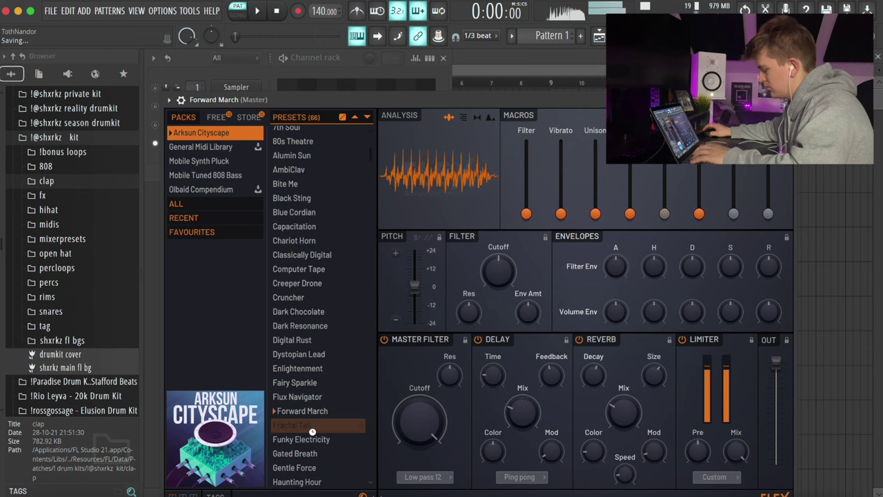
scroll(313, 429, down, 1)
click(313, 423)
scroll(315, 428, down, 1)
key(space)
Audition more presets down the list to Laser Harp, and load Life Droplet in the channel
click(310, 418)
scroll(310, 420, down, 1)
click(310, 420)
scroll(314, 419, down, 2)
click(313, 412)
scroll(314, 414, down, 1)
click(316, 408)
scroll(314, 406, down, 1)
click(312, 401)
click(308, 413)
scroll(310, 419, down, 1)
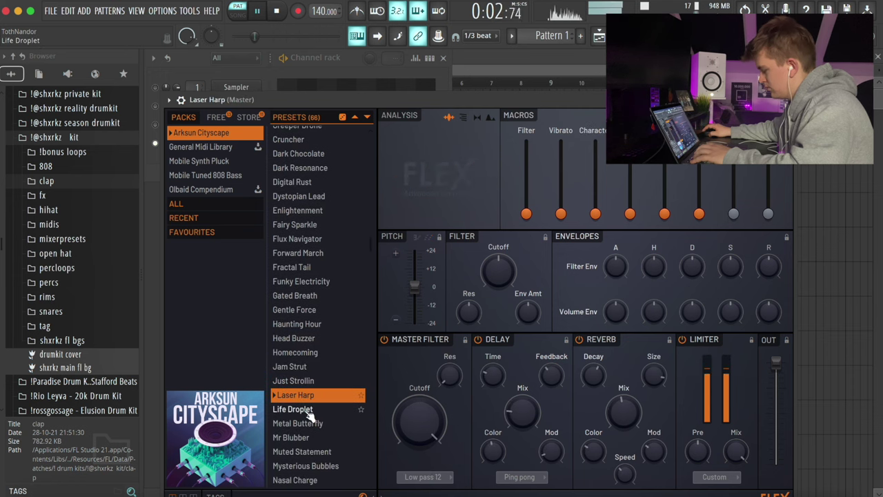
click(308, 414)
scroll(307, 414, down, 1)
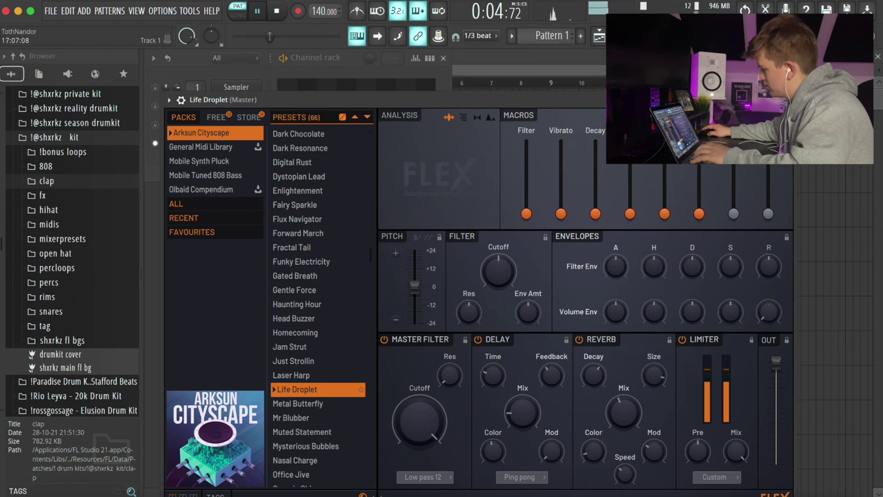
click(786, 100)
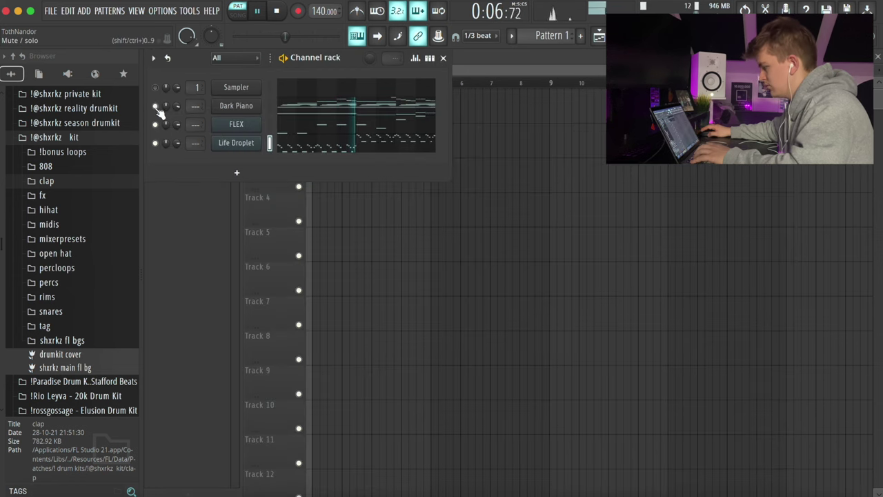
Try lowering all the Life Droplet notes by an octave and play the part back
click(283, 144)
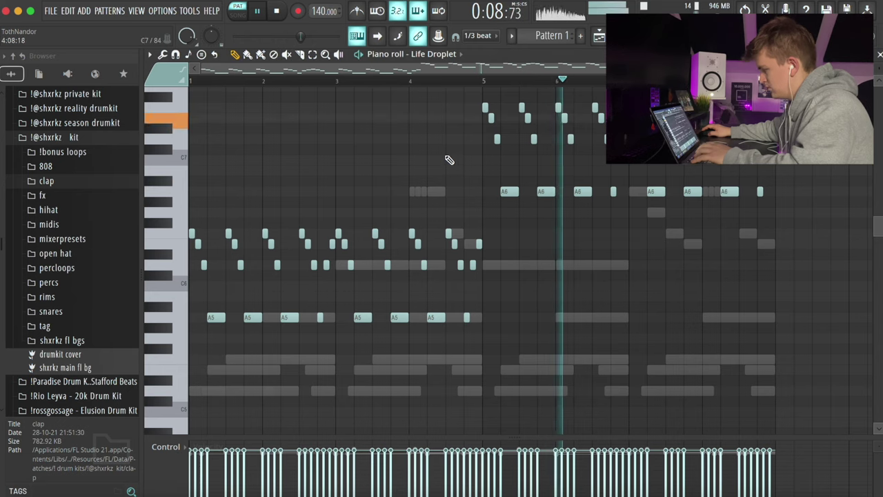
key(ctrl+a)
key(ctrl+Down)
key(ctrl+d)
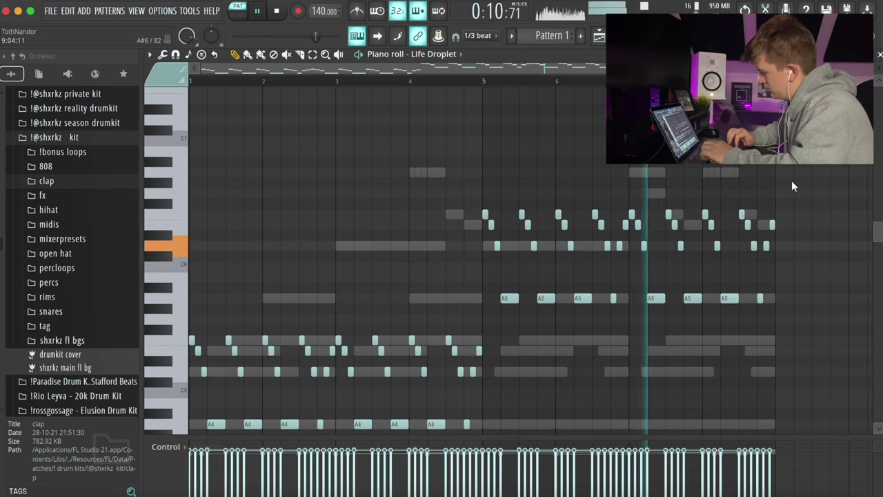
key(space)
key(space)
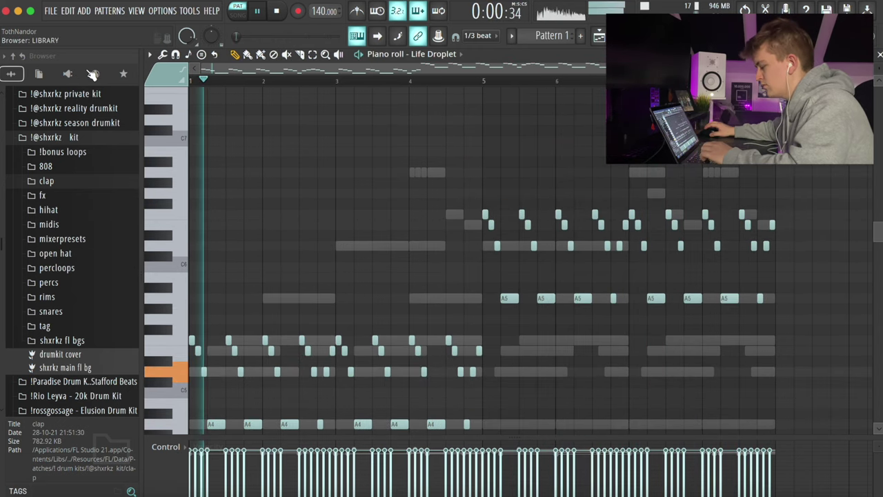
key(ctrl+z)
Lower the Life Droplet notes in bars 5 to 8 by an octave and return to the channel rack
scroll(345, 159, up, 5)
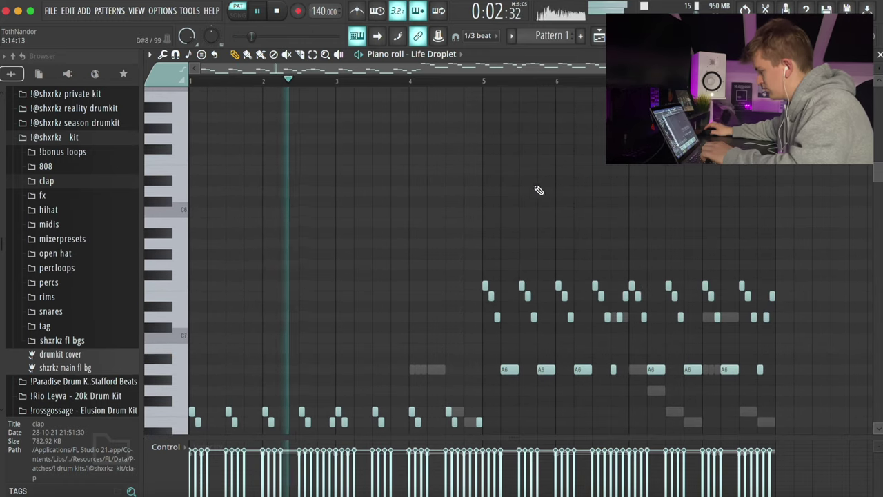
drag(489, 271, 854, 380)
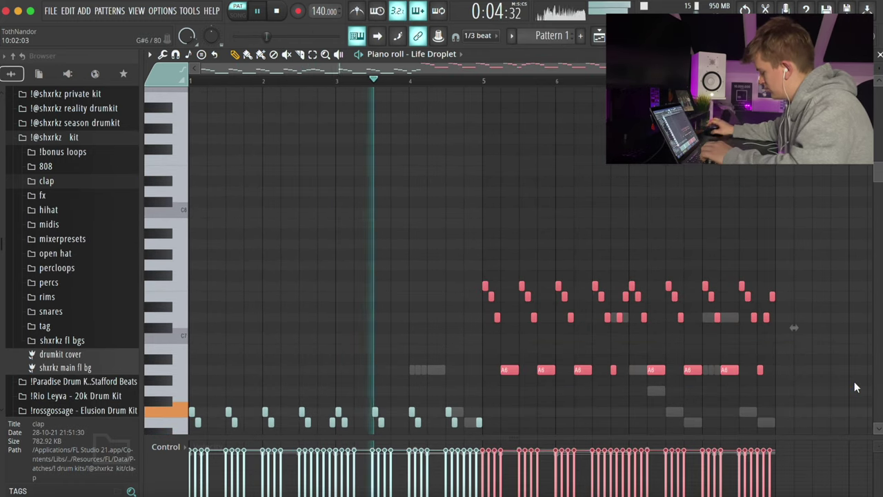
key(ctrl+Down)
key(ctrl+d)
key(Escape)
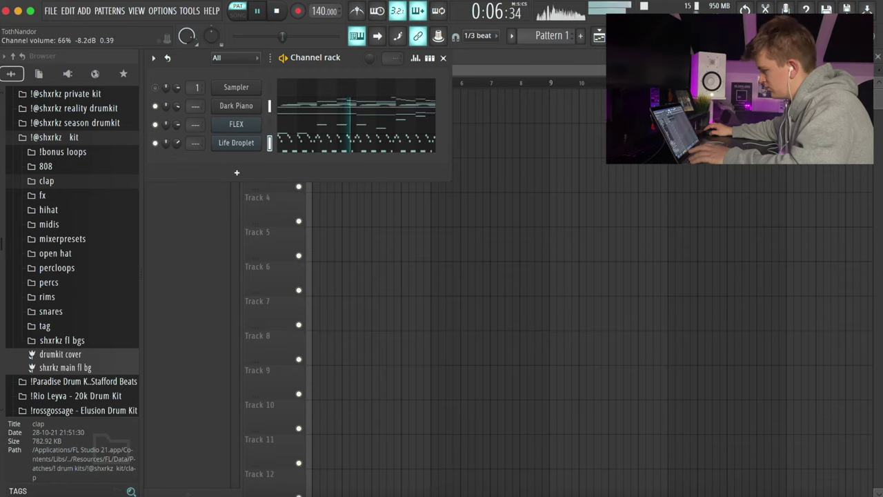
Raise the Life Droplet notes in bars 5 to 8 back up by an octave and close the piano roll
key(F7)
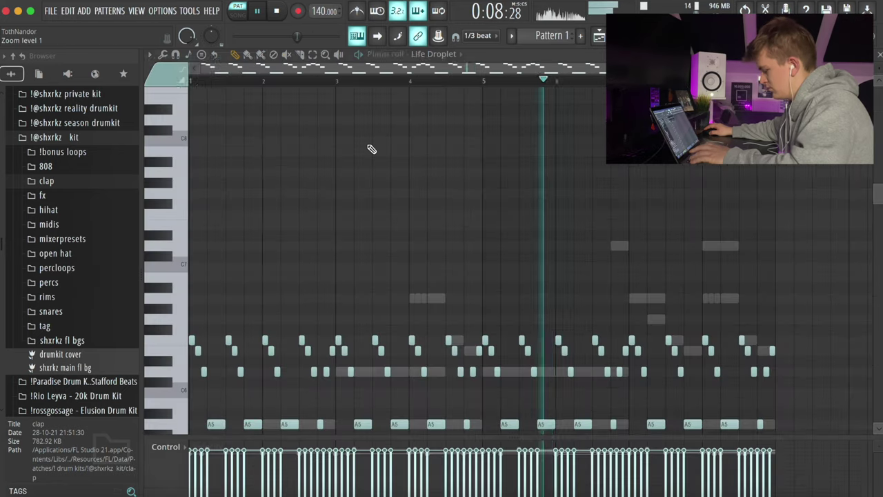
drag(629, 378, 779, 431)
key(ctrl+Up)
key(ctrl+d)
key(Escape)
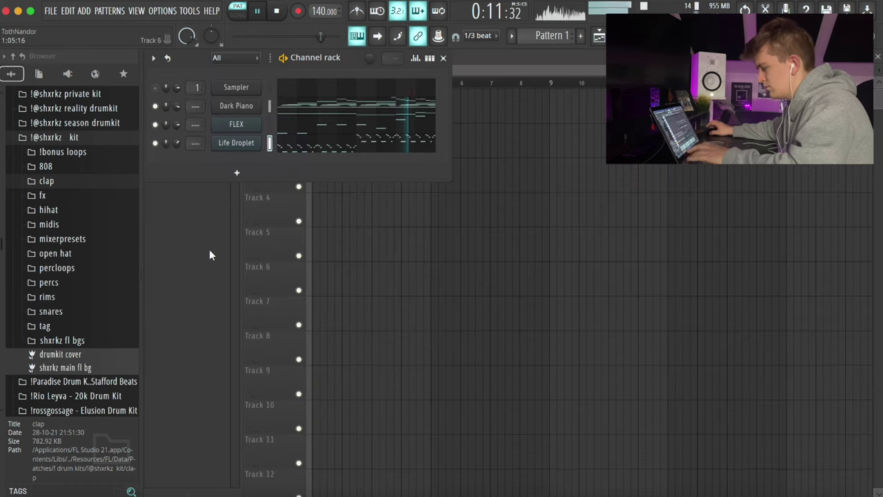
Add a FLEX channel with the Spacial Fire preset and place short D3, A4, D5 and F5 chord stabs across the first two bars
right_click(255, 145)
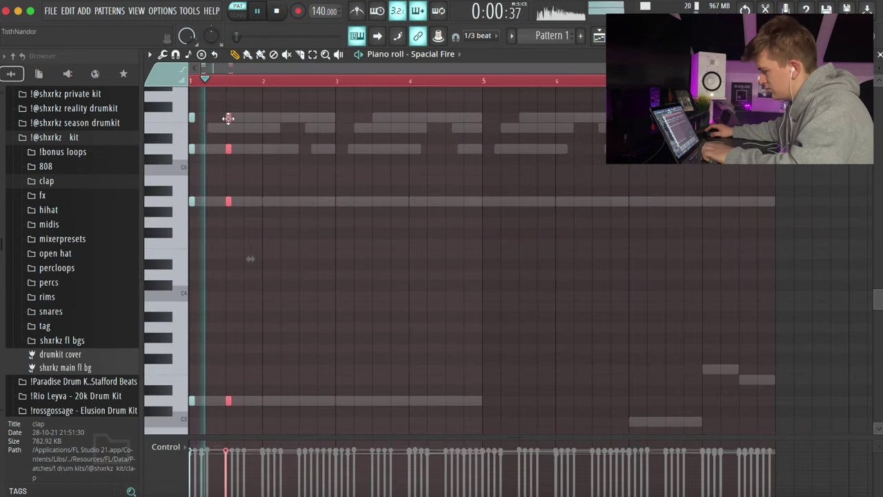
key(ctrl+z)
key(space)
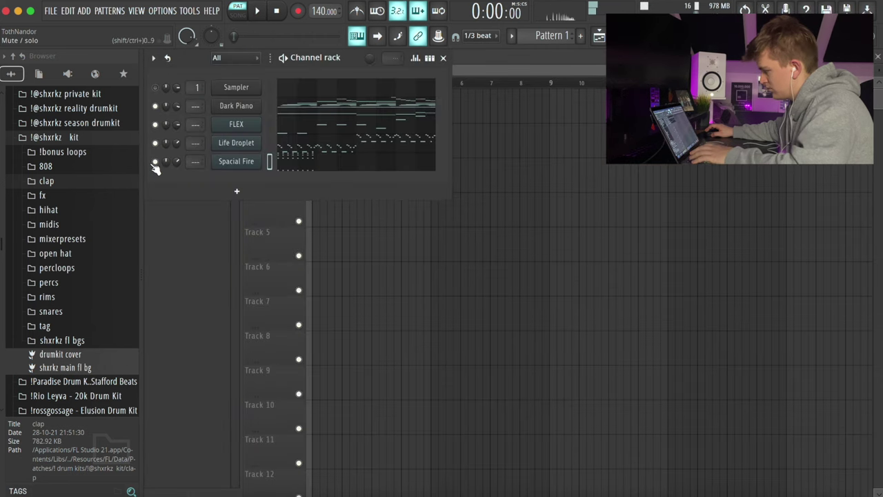
Solo the Spacial Fire channel and open its preset list
right_click(155, 169)
click(226, 170)
key(space)
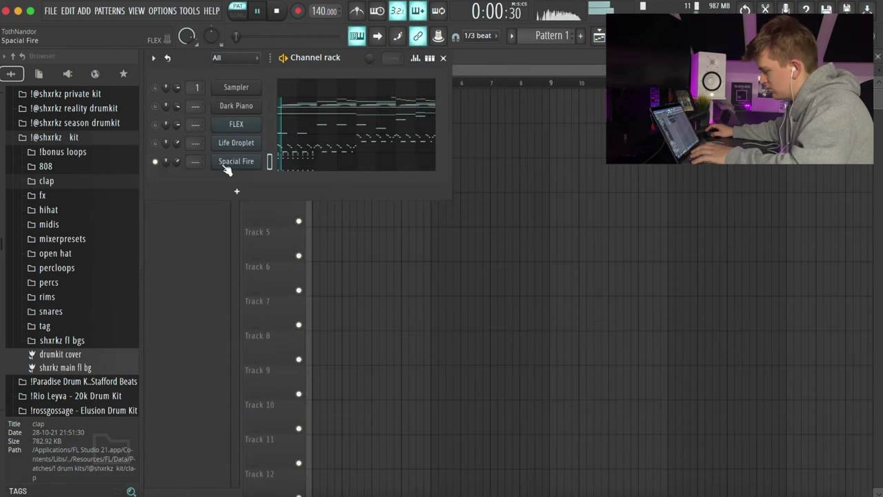
click(236, 161)
scroll(338, 257, down, 10)
key(space)
Audition the Arksun Cityscape presets from Sponged Up down to Zargon Pulse for the chord stabs
click(314, 297)
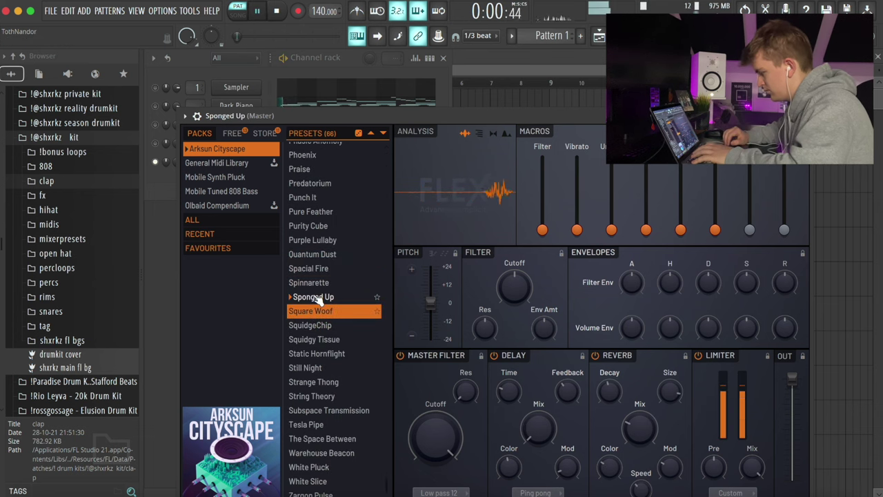
key(space)
click(316, 311)
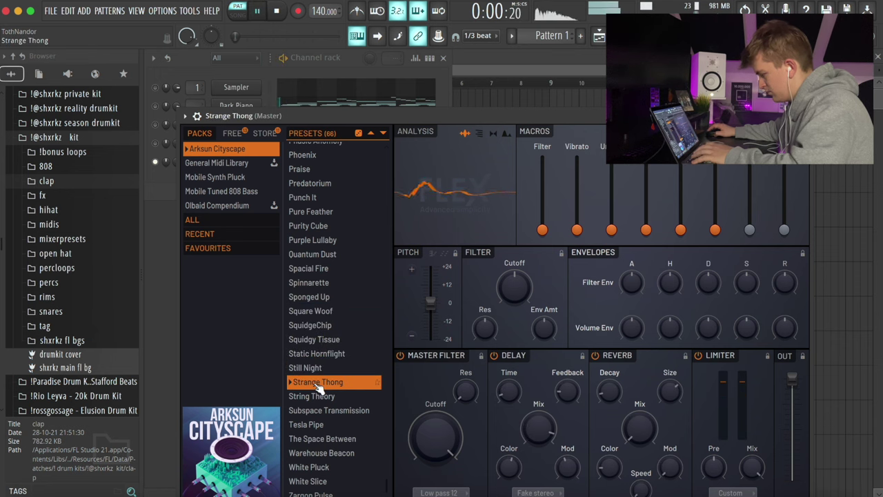
click(320, 423)
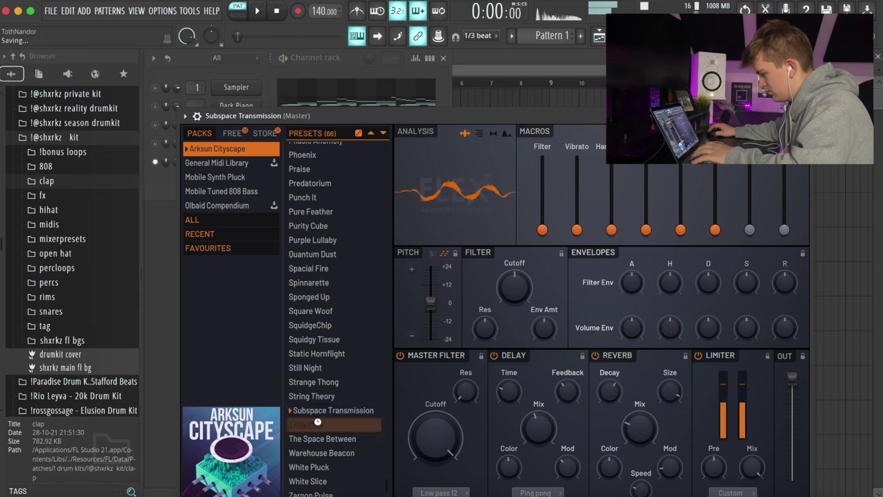
click(325, 467)
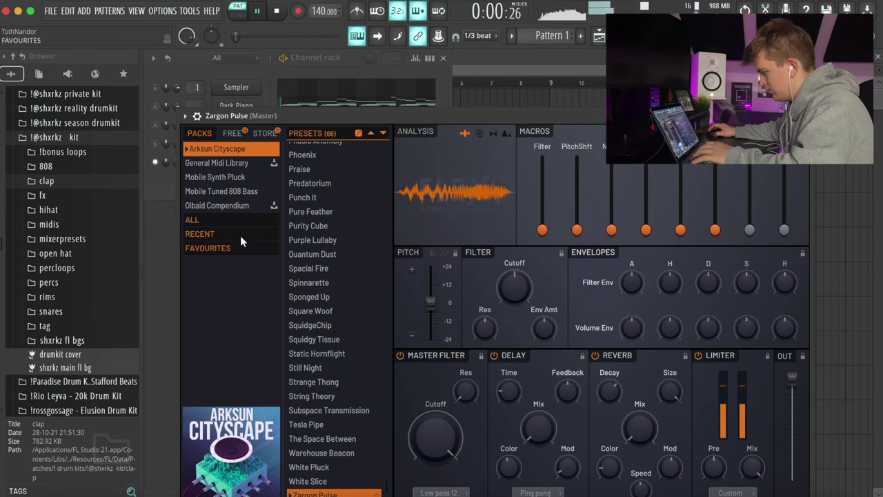
Switch to the General Midi Library pack and audition its presets, from 5th Saw Wave to Coupled Hps
click(221, 168)
click(308, 164)
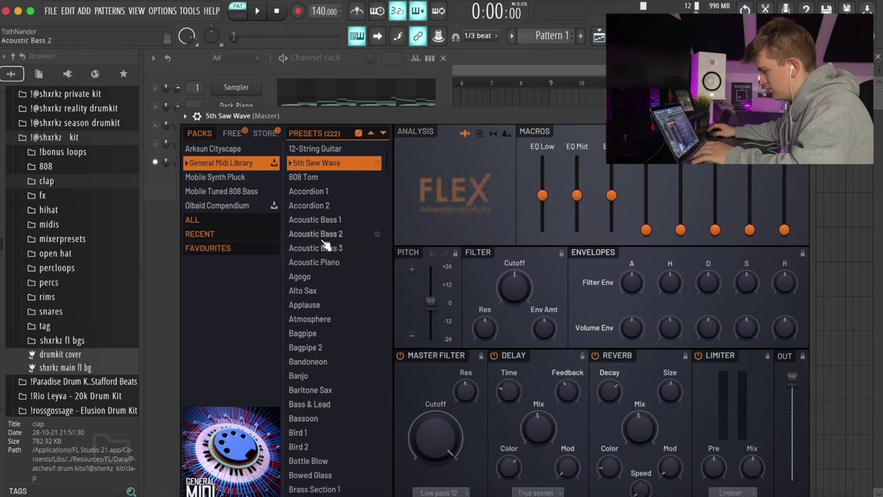
click(312, 233)
scroll(314, 242, down, 10)
click(325, 312)
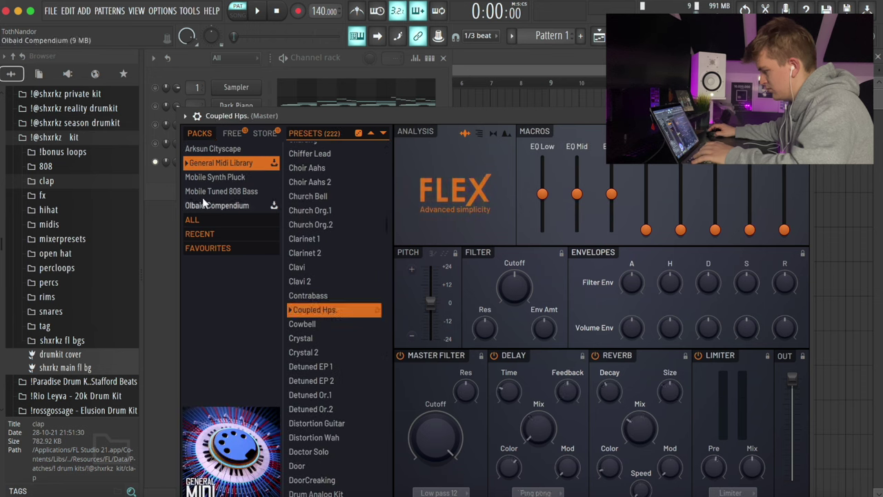
List the presets of all packs and audition them from Chiffer Lead to Creature Breathe
click(211, 220)
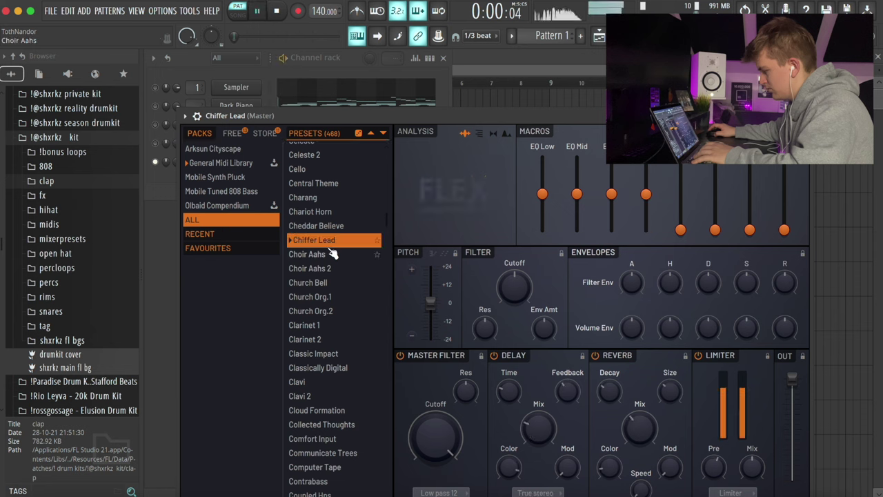
scroll(321, 372, down, 4)
click(322, 368)
scroll(323, 379, down, 3)
click(324, 390)
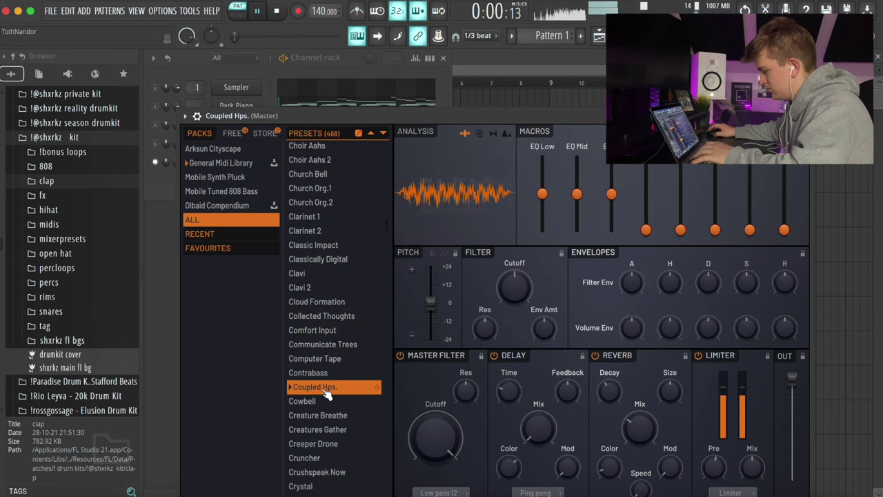
scroll(327, 392, down, 1)
scroll(327, 393, down, 1)
click(326, 392)
scroll(323, 391, down, 4)
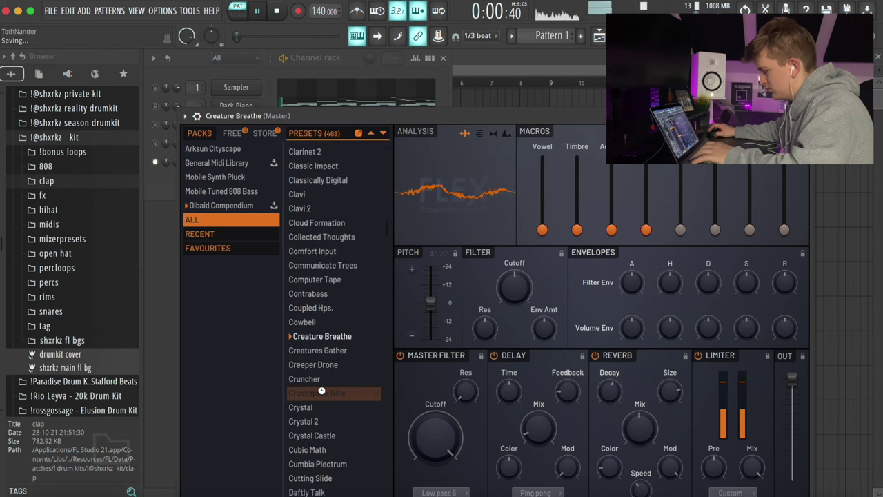
Audition the FLEX presets from Crystal onward and load English Horn for the chord stabs
click(324, 407)
scroll(324, 400, down, 1)
scroll(323, 393, down, 1)
click(322, 394)
scroll(321, 403, down, 3)
click(321, 409)
scroll(321, 411, down, 2)
scroll(318, 406, down, 10)
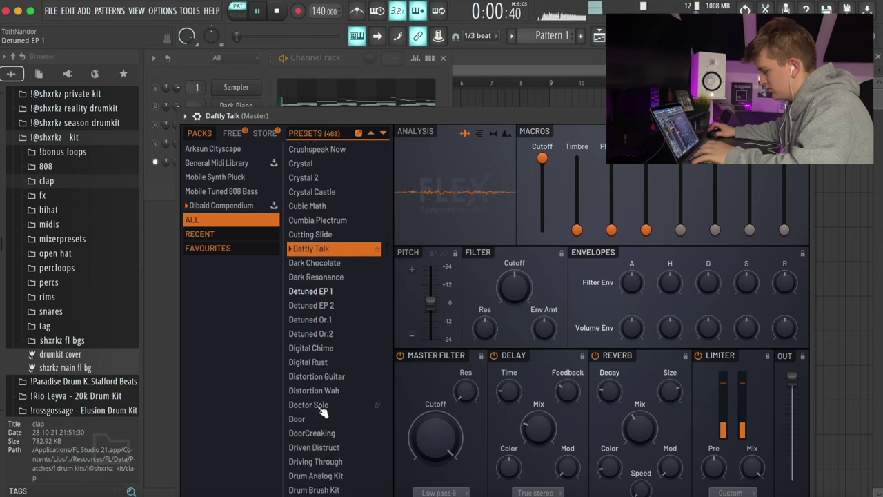
click(314, 409)
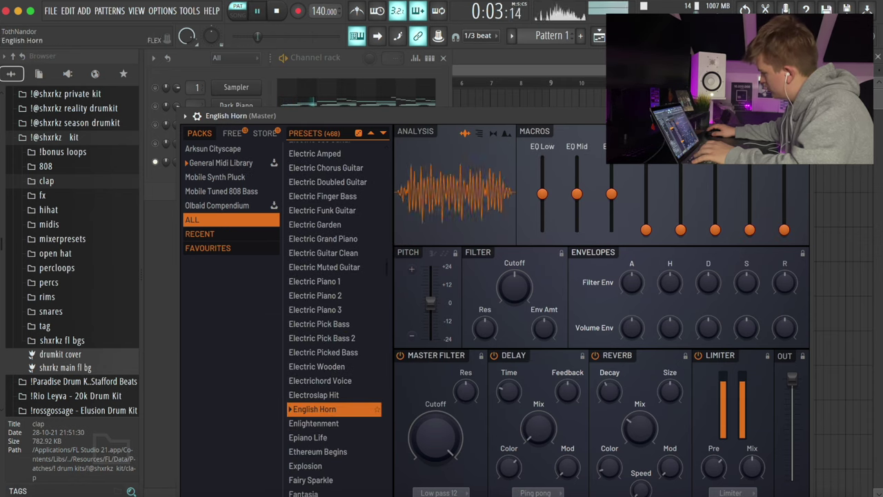
Repeat the English Horn chord stabs through bar 4 and copy the D5 stabs of bars 3 and 4 up to E5
click(800, 116)
click(309, 162)
key(ctrl+a)
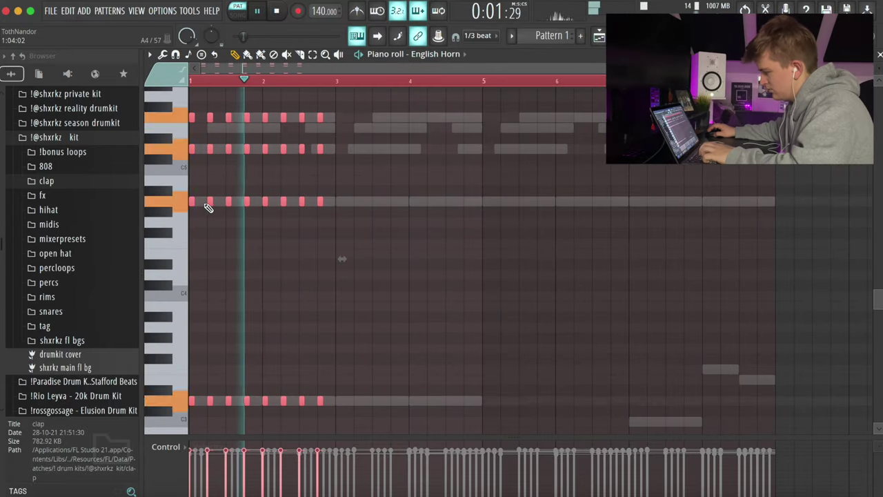
drag(208, 200, 353, 201)
drag(343, 150, 470, 151)
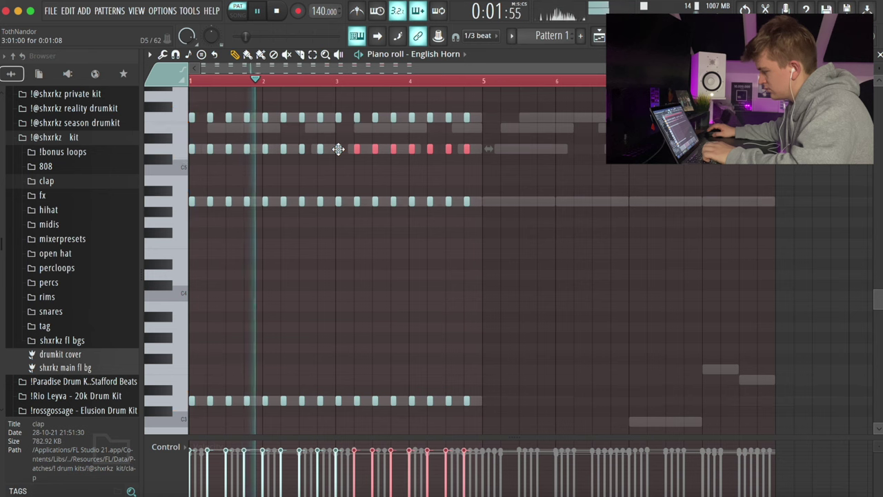
drag(339, 149, 337, 127)
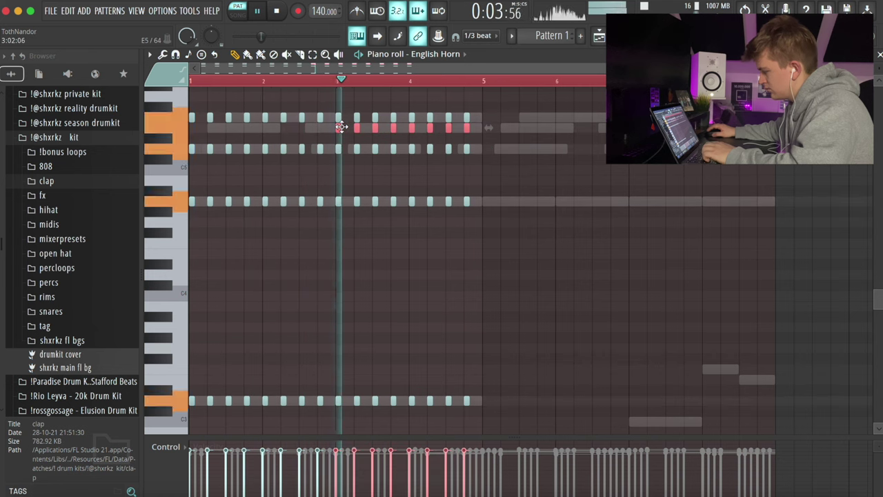
Duplicate the whole four-bar stab pattern so that it also fills bars 5 to 8
key(ctrl+a)
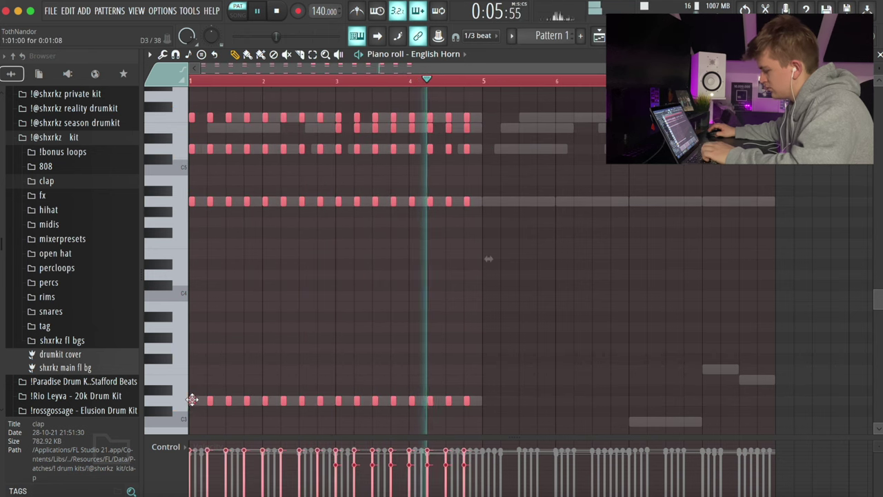
key(ctrl+b)
drag(474, 398, 485, 398)
Shift the low D3 stabs in bars 5 to 8 to follow the bass line of the piano's ghost notes
scroll(493, 372, down, 3)
drag(486, 335, 768, 345)
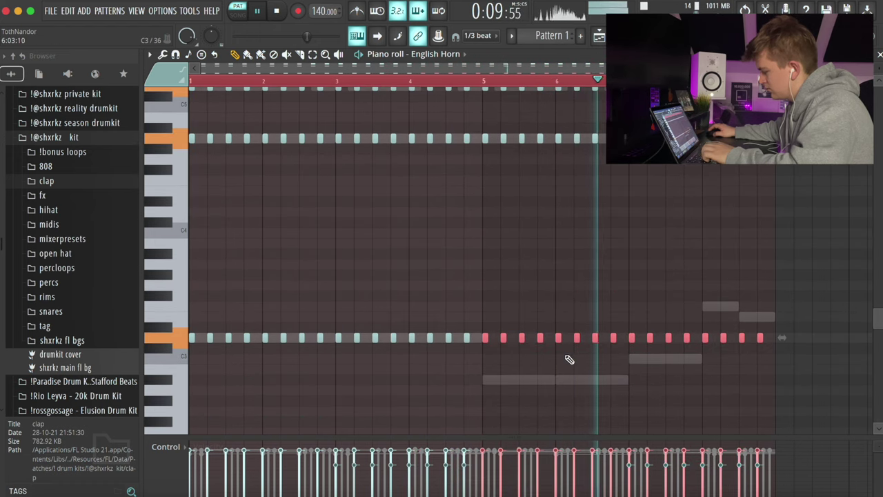
drag(487, 339, 484, 383)
drag(628, 374, 778, 306)
key(shift+Down)
key(Escape)
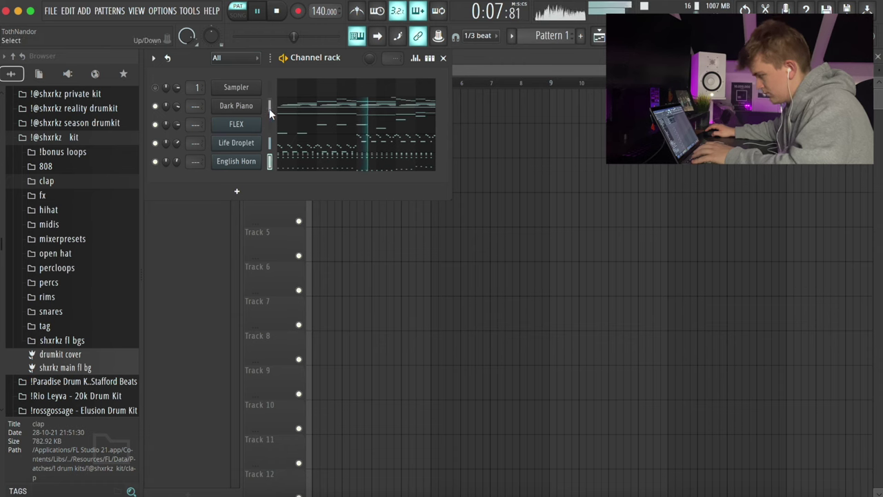
Route the four instrument channels to mixer tracks 2 to 5 and lower the Dark Piano track's volume
key(ctrl+l)
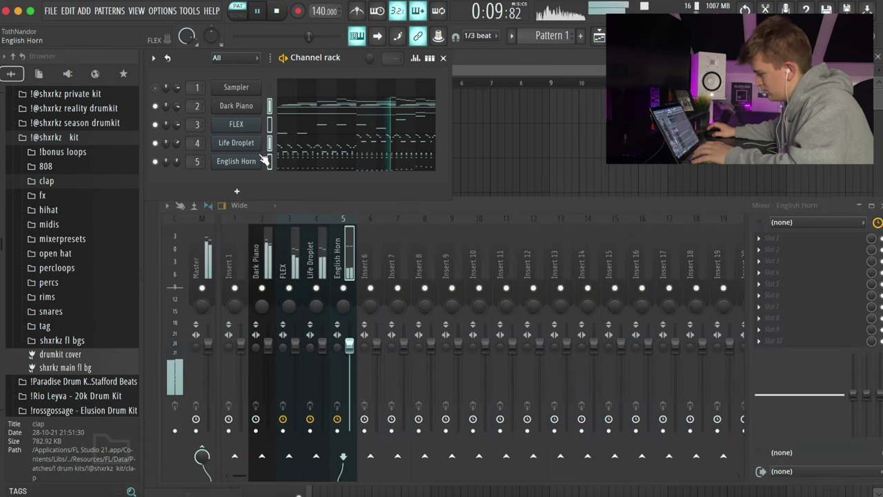
click(270, 364)
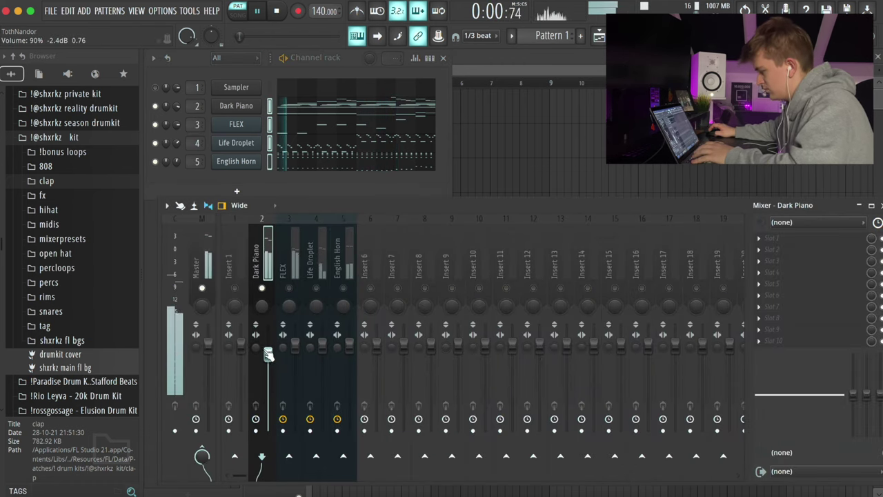
Add Fruity parametric EQ 2 to the Dark Piano track, cutting the lows with the two lowest bands and slightly reducing the highs
click(802, 259)
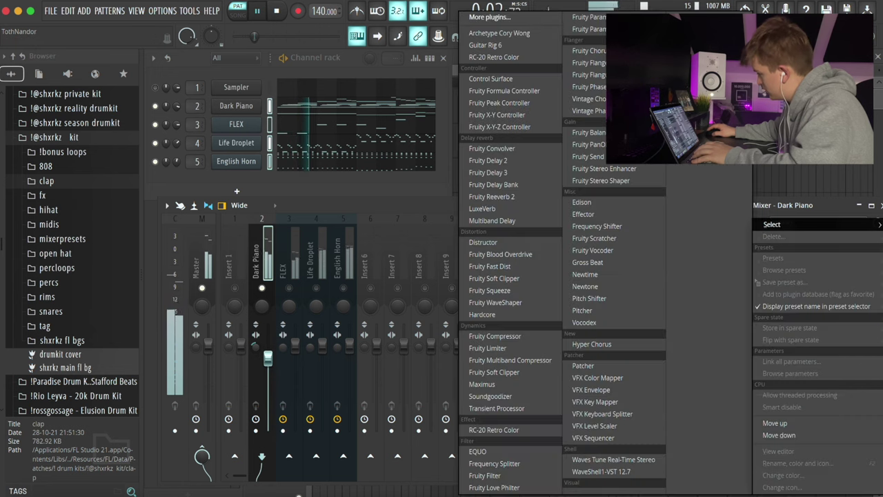
click(601, 29)
drag(316, 301, 327, 373)
drag(351, 300, 318, 375)
drag(487, 300, 532, 308)
key(Escape)
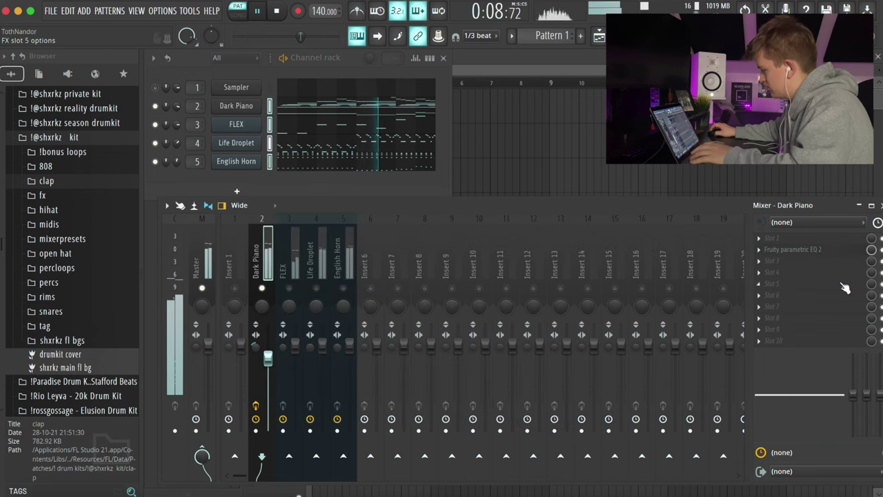
Add Vintage Phaser to the Dark Piano track and reduce its effect mix level
click(808, 262)
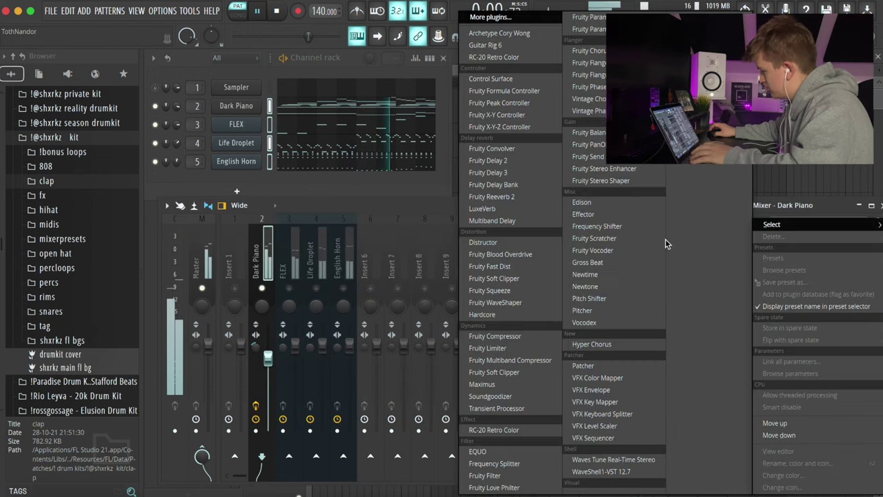
click(568, 112)
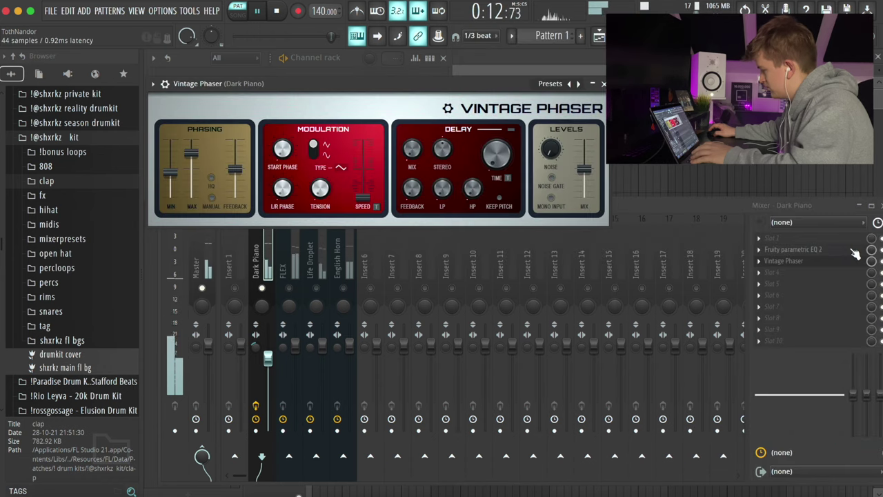
drag(871, 261, 872, 263)
click(604, 83)
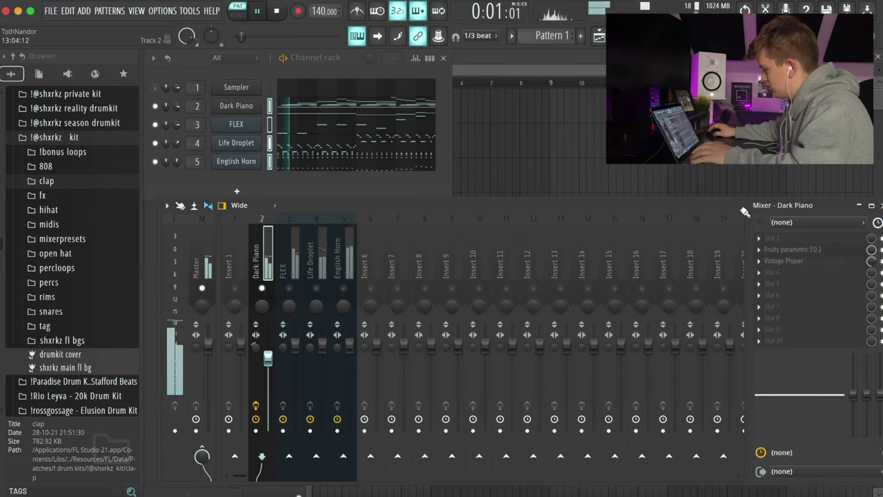
Add Fruity Reeverb 2 to the Dark Piano track with a raised wet level and a room size of 73
click(791, 273)
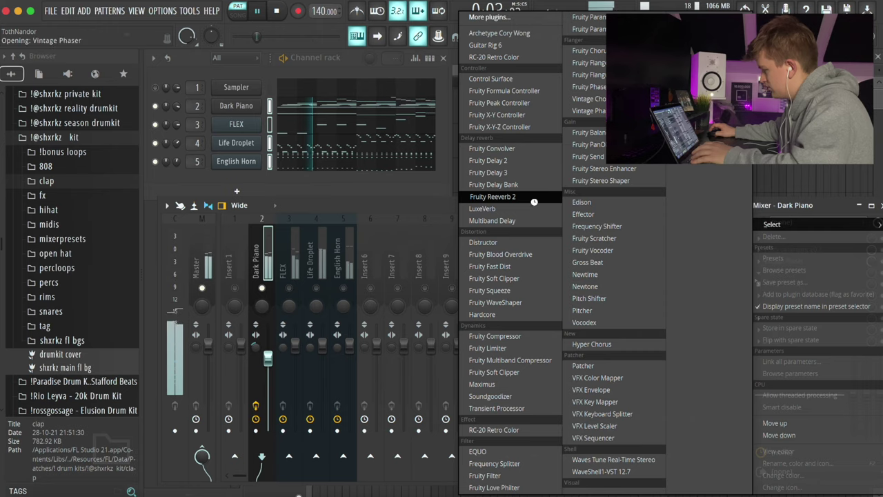
click(503, 197)
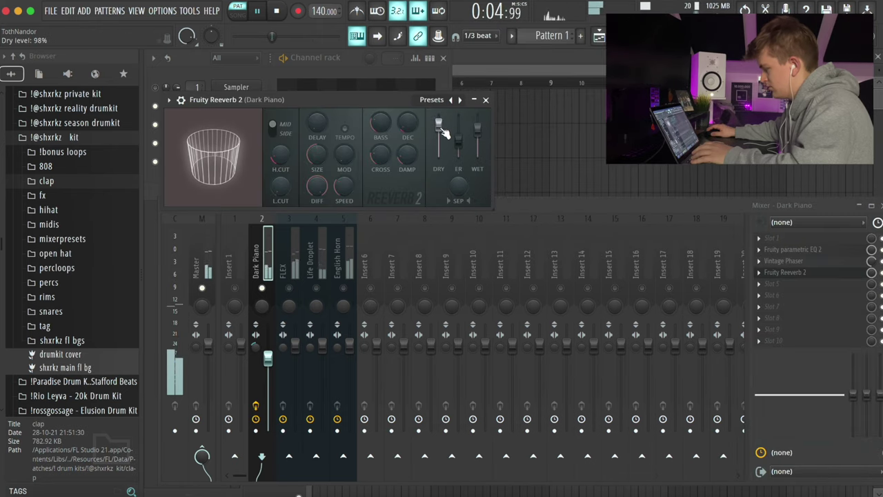
drag(322, 164, 322, 160)
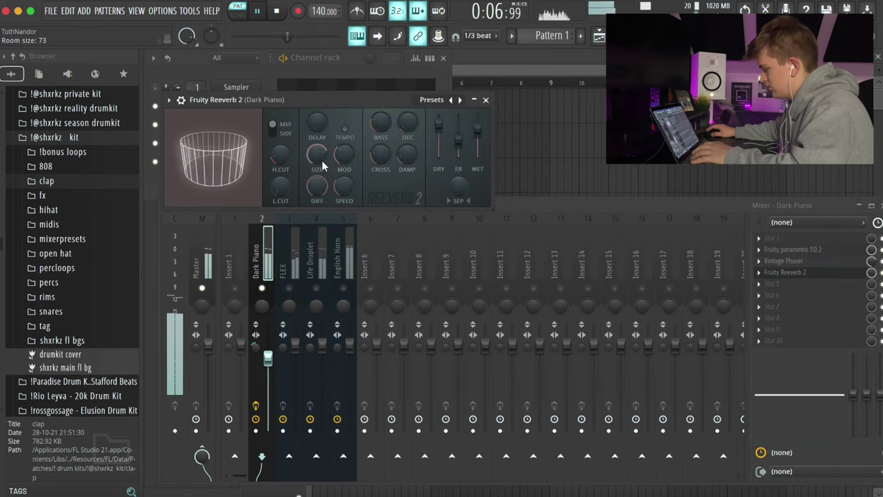
click(486, 101)
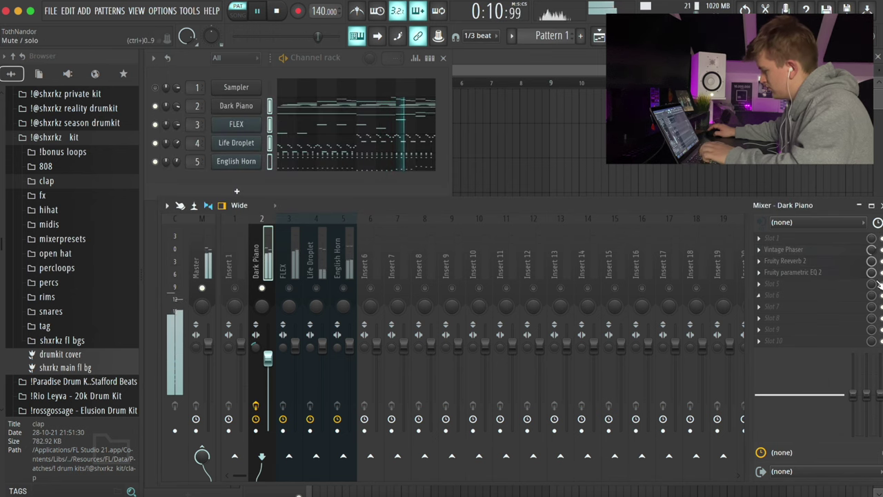
Place Fruity parametric EQ 2 after the reverb on the Dark Piano track and slightly lower one of its bands
click(792, 273)
drag(498, 285, 498, 295)
key(Escape)
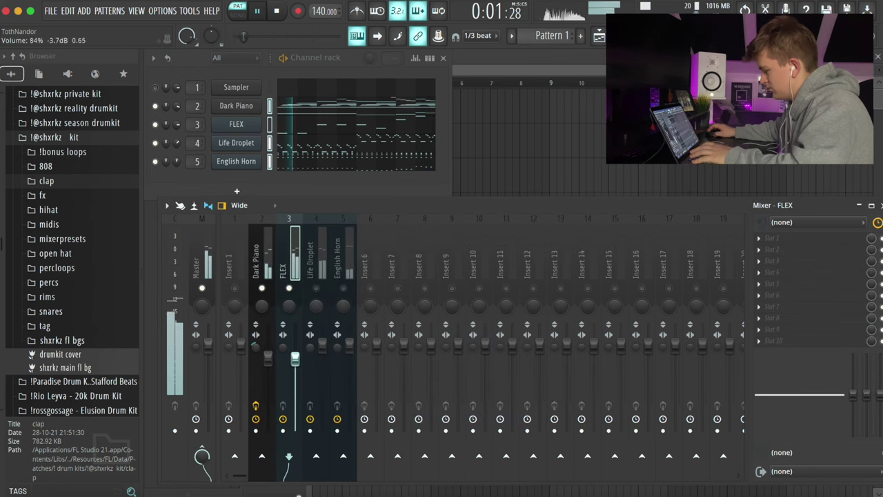
Lower the FLEX track's volume and add Fruity Phaser to its first effect slot
click(768, 237)
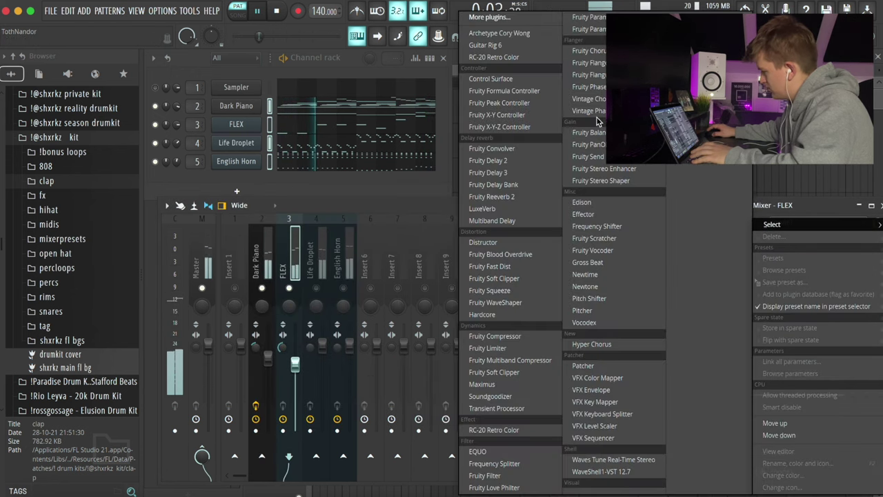
click(590, 87)
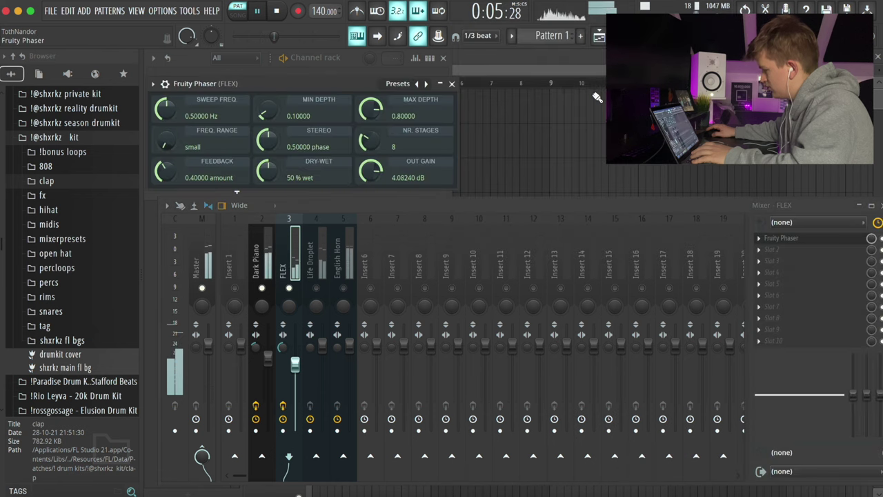
click(452, 83)
Add Fruity Reeverb 2 to the FLEX track and increase its wet level and room size
click(835, 238)
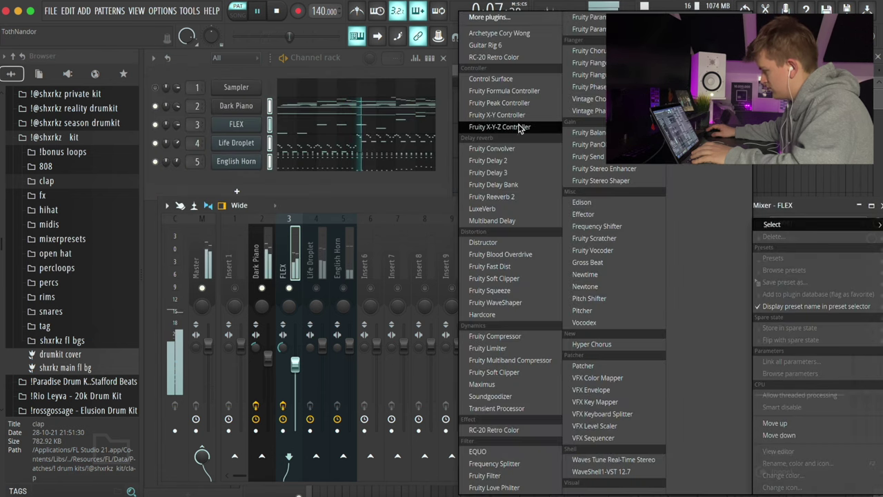
click(491, 197)
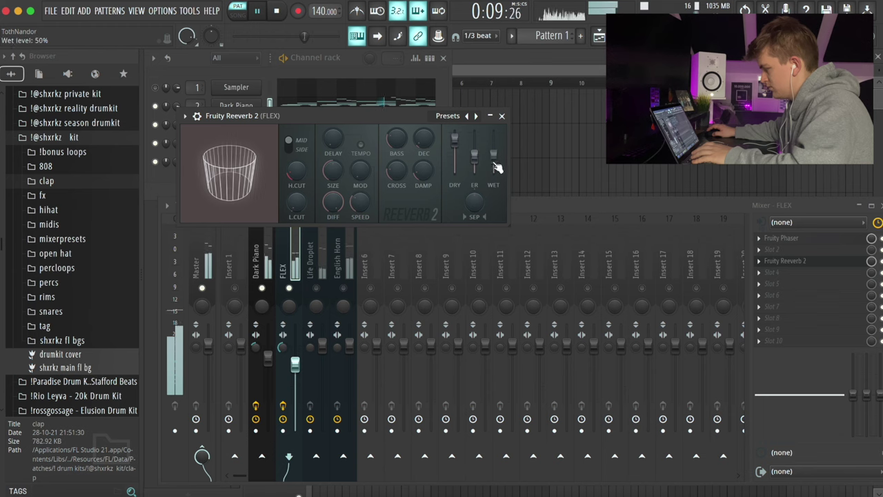
scroll(334, 174, up, 5)
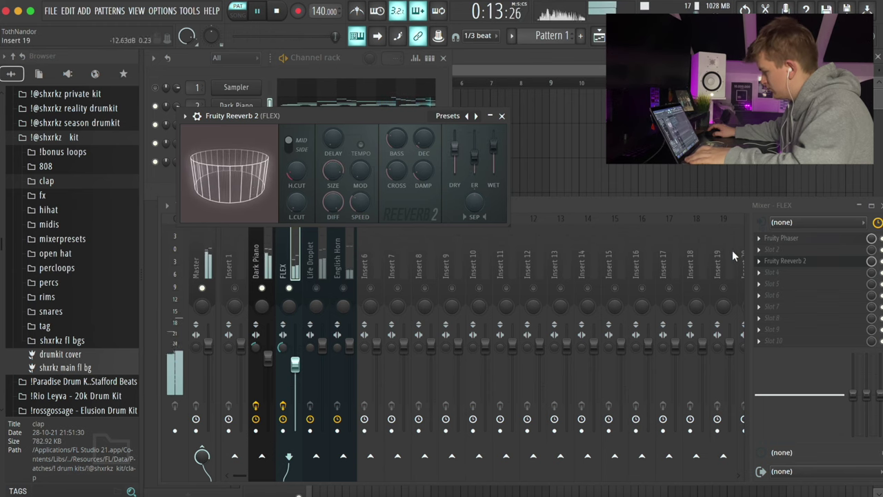
Add Fruity parametric EQ 2 to the FLEX track, cutting the lows with bands 1 and 2 and reshaping the upper bands
click(777, 261)
click(777, 260)
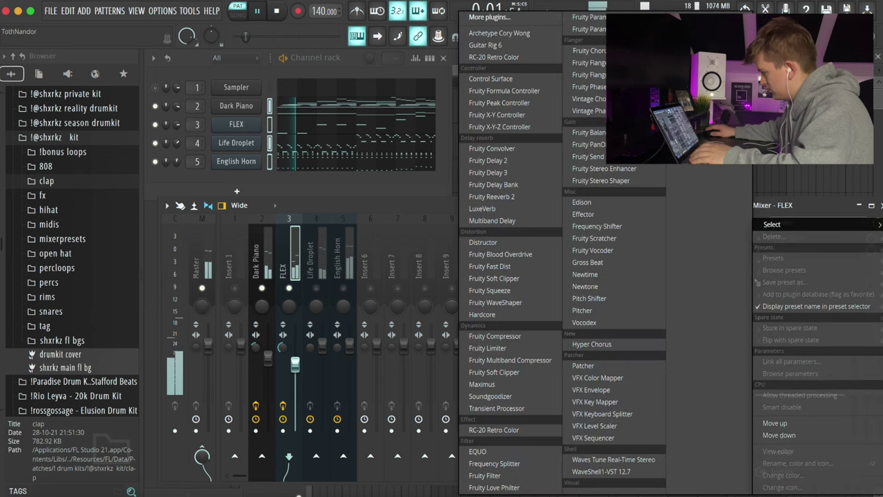
click(599, 29)
drag(220, 206, 258, 278)
drag(254, 205, 254, 268)
drag(357, 205, 391, 212)
drag(425, 205, 445, 180)
key(Escape)
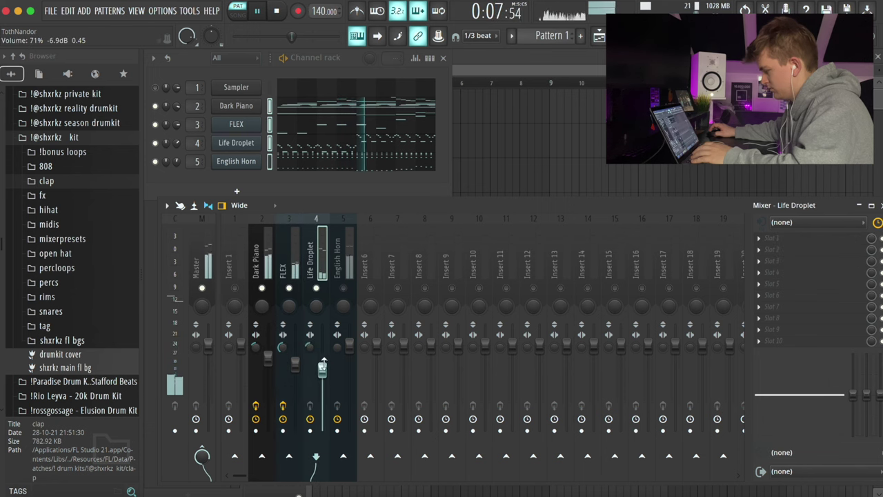
Add Fruity Reeverb 2 to the Life Droplet track and increase its wet level and room size
click(771, 237)
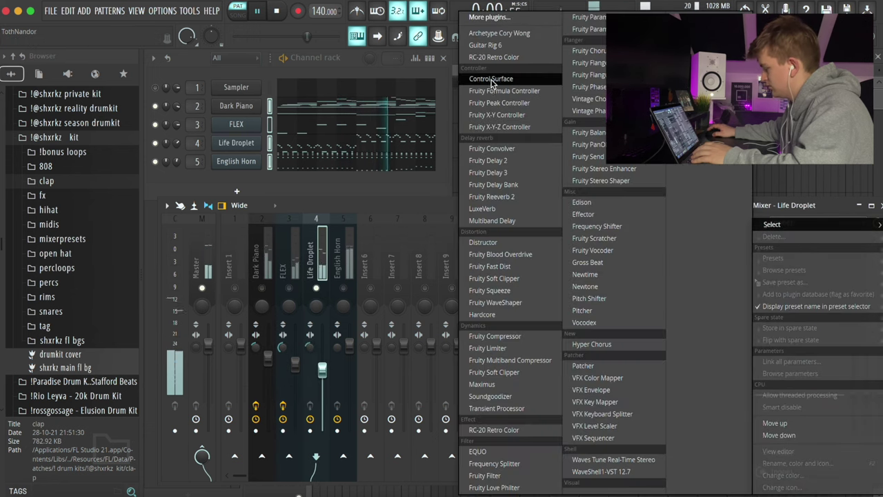
click(503, 197)
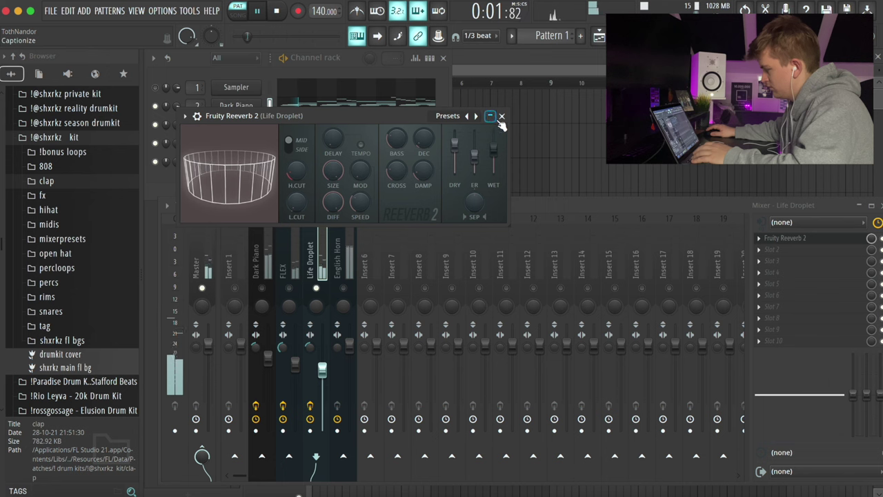
click(502, 116)
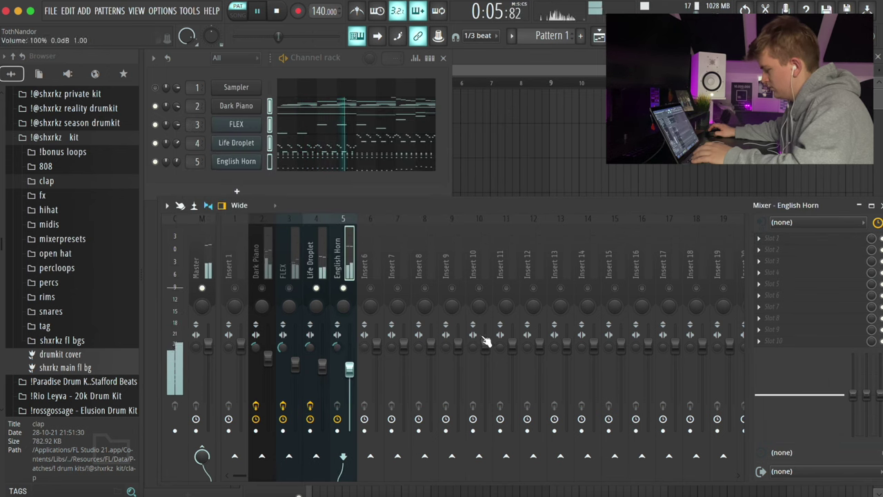
Lower the English Horn track's volume and add Fruity Reeverb 2 to its first effect slot
click(767, 243)
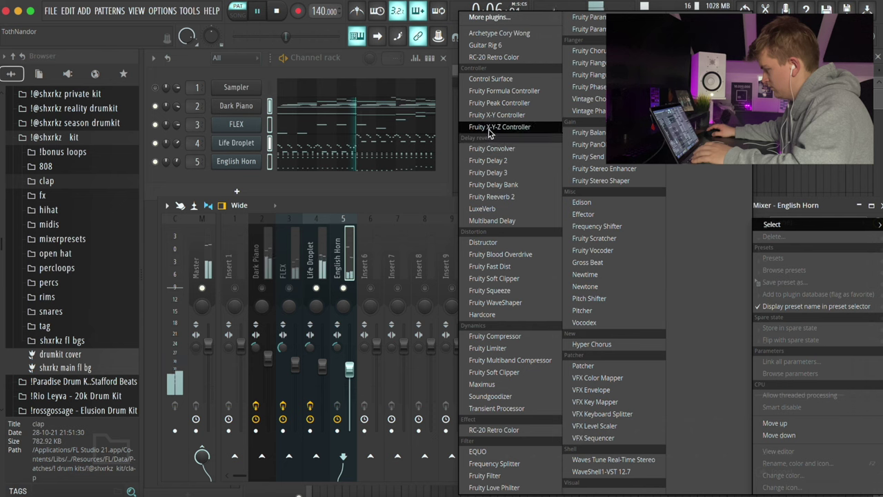
click(492, 197)
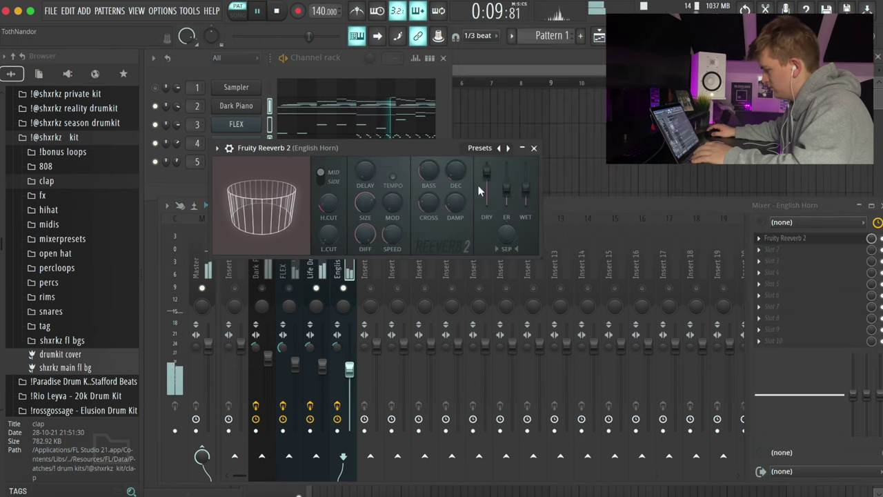
click(534, 149)
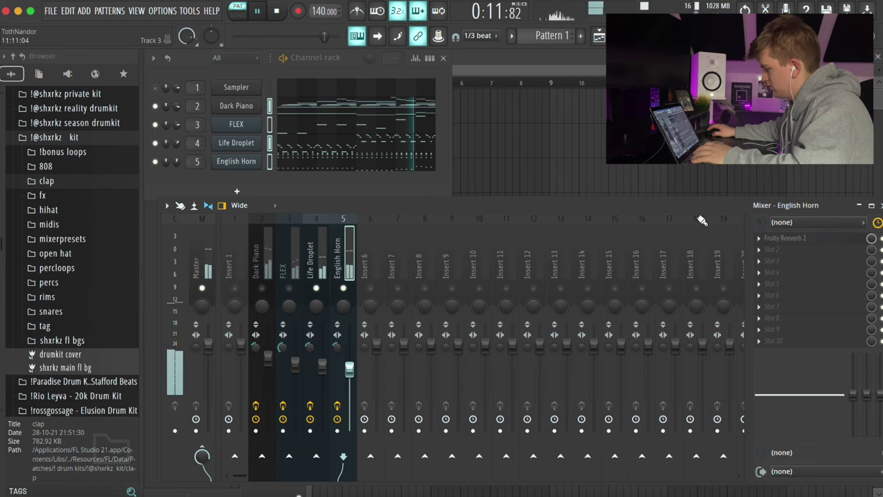
Add Fruity parametric EQ 2 to English Horn, cutting the lows, boosting band 6 and lowering band 7 to about -3.8 dB at 6586 Hz
click(784, 247)
click(784, 247)
click(786, 252)
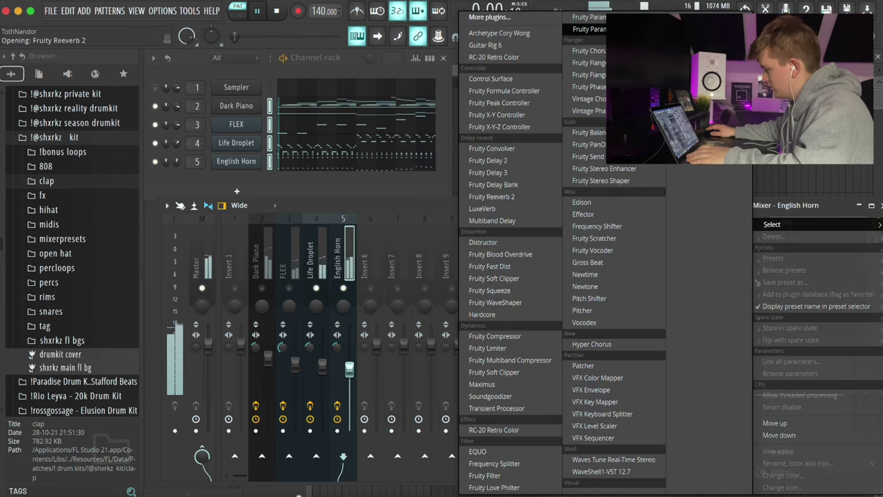
click(595, 28)
drag(283, 268, 300, 339)
drag(319, 268, 318, 342)
drag(455, 269, 493, 290)
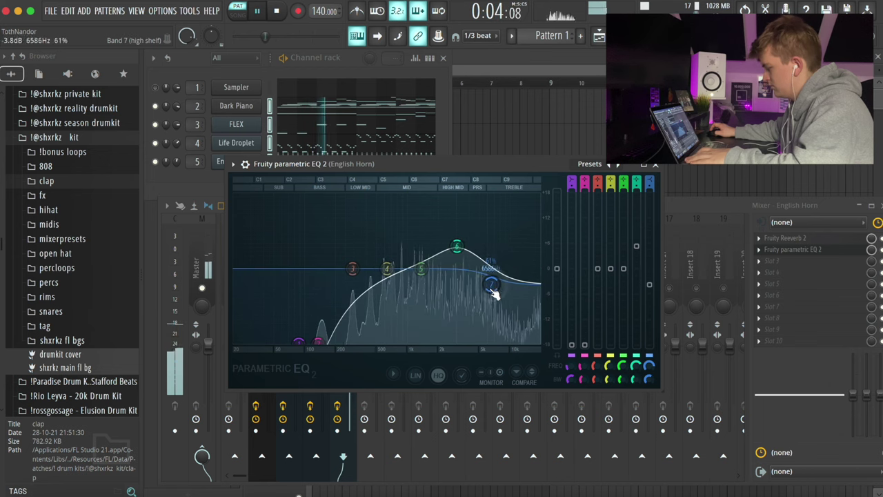
Lower the English Horn track's volume slightly and select the Dark Piano mixer track
key(Escape)
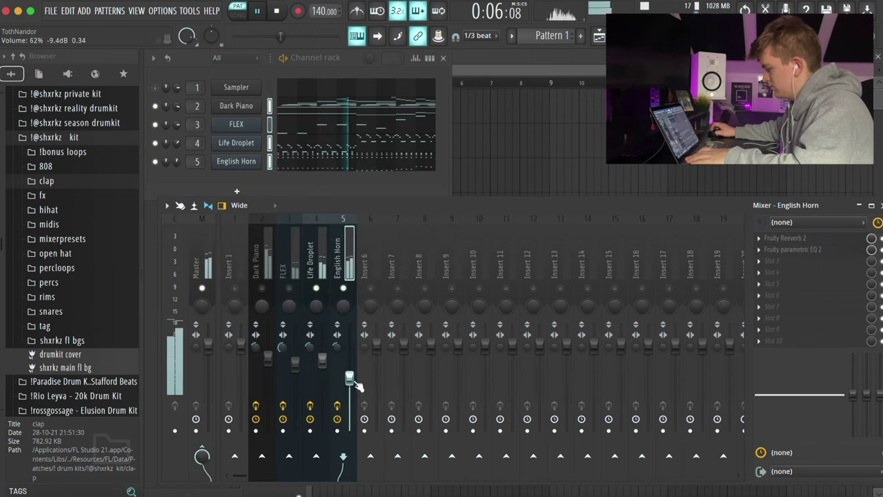
click(267, 279)
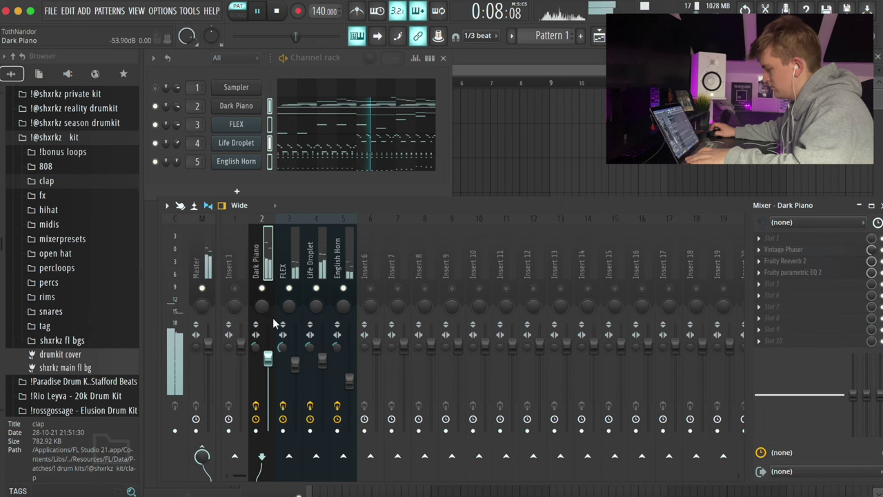
key(Escape)
key(Escape)
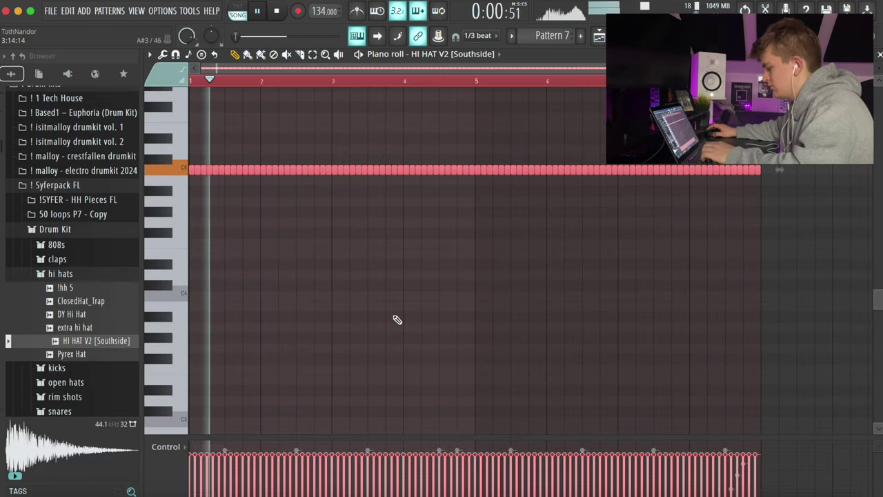
Try to chop the C5 hi-hat note at step 9 of bar 1 into three shorter hits
key(shift+1)
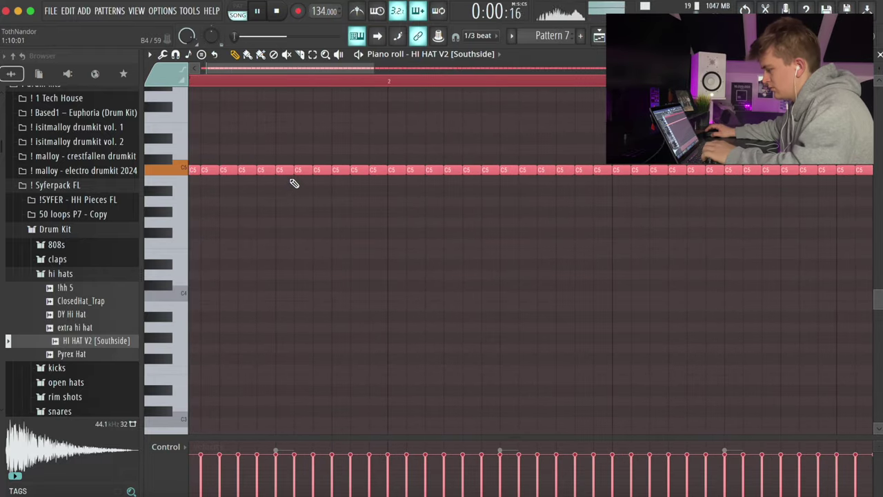
drag(293, 181, 283, 147)
key(alt+a)
key(Escape)
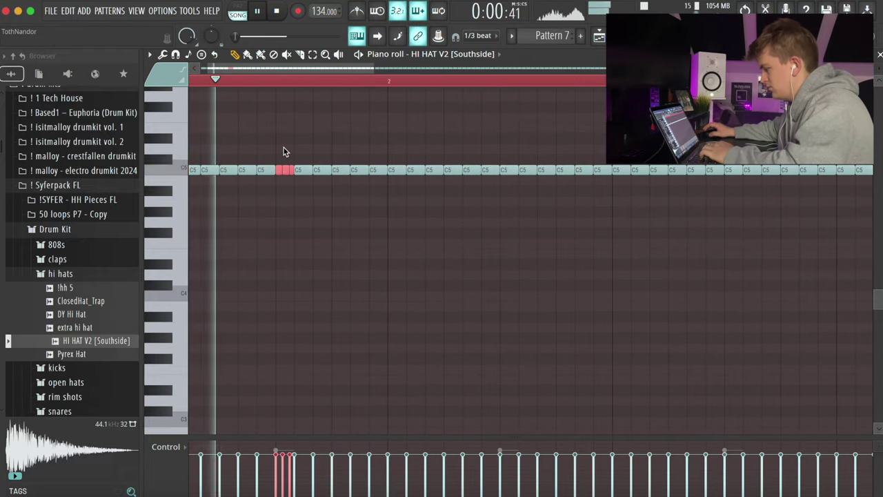
Set the snap to 1/3 step and build a fast roll of short C5 hi-hat hits at step 9 of bar 1
click(480, 35)
click(477, 113)
key(space)
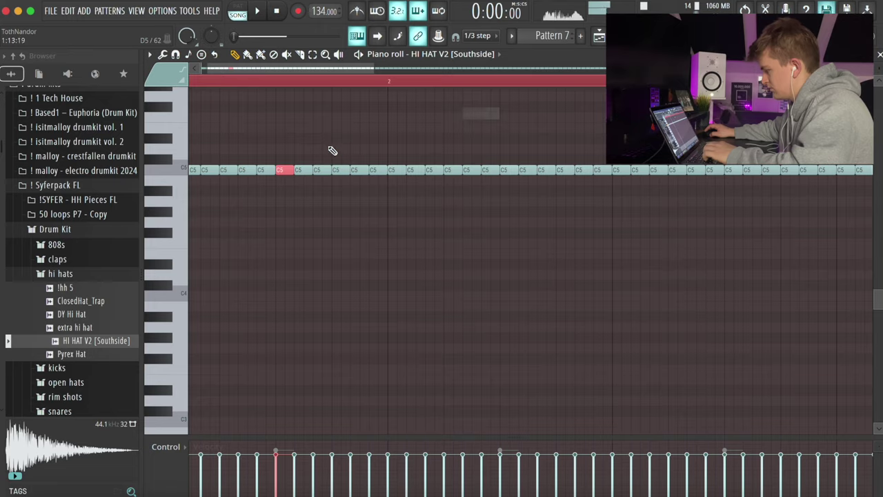
key(space)
key(ctrl+b)
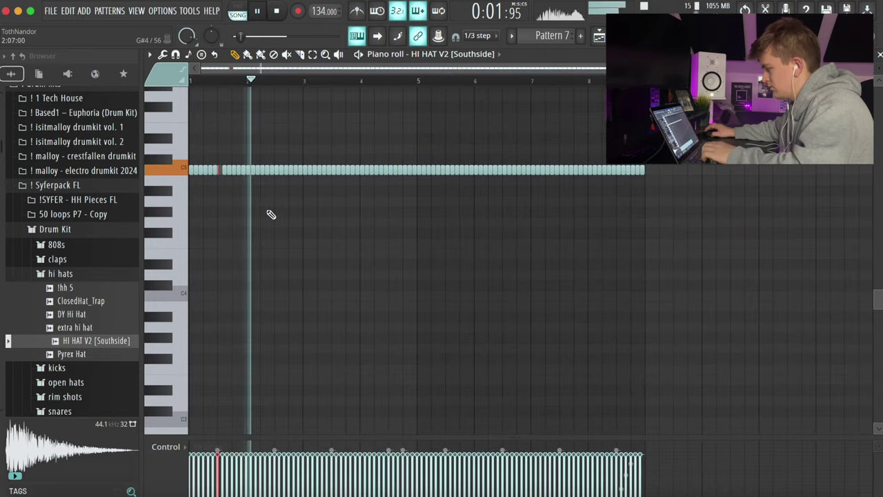
key(ctrl+b)
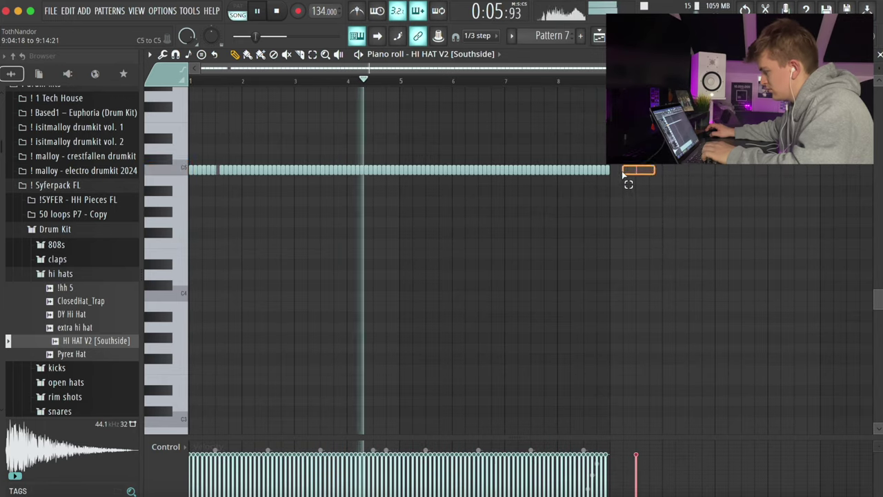
scroll(209, 206, up, 5)
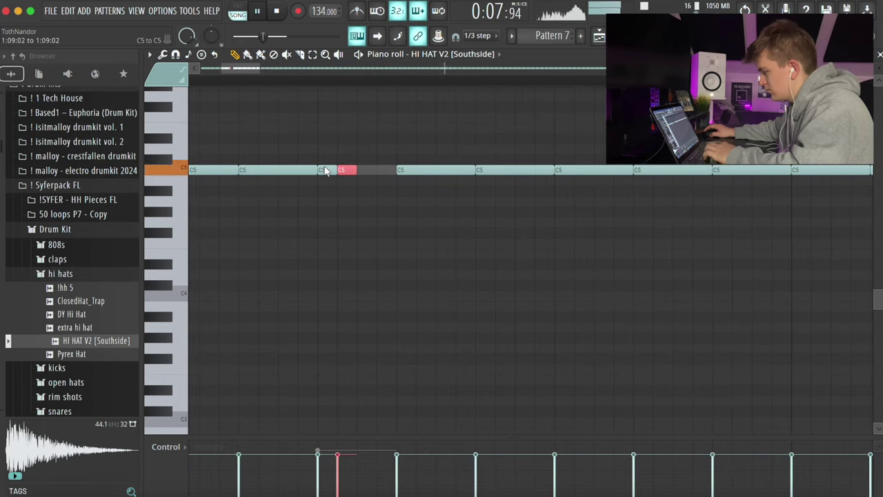
key(space)
scroll(324, 193, down, 5)
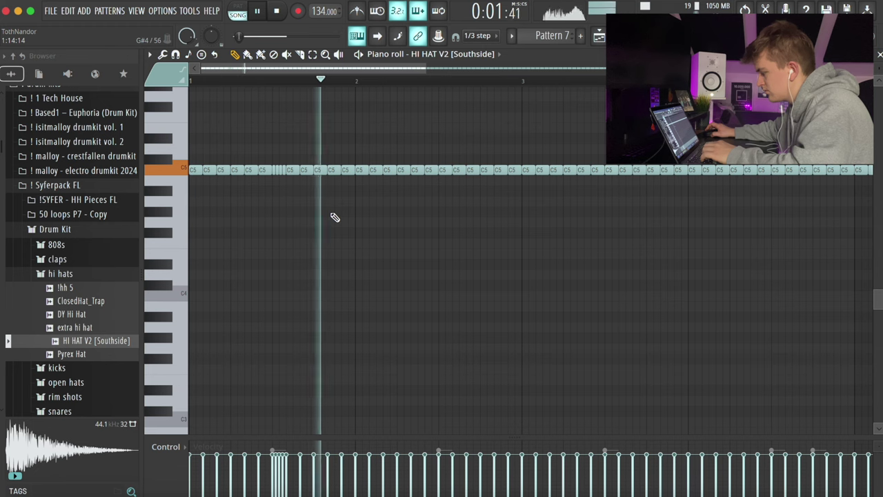
Add a roll of four short G4 hi-hat hits starting at step 9 of bar 2
key(space)
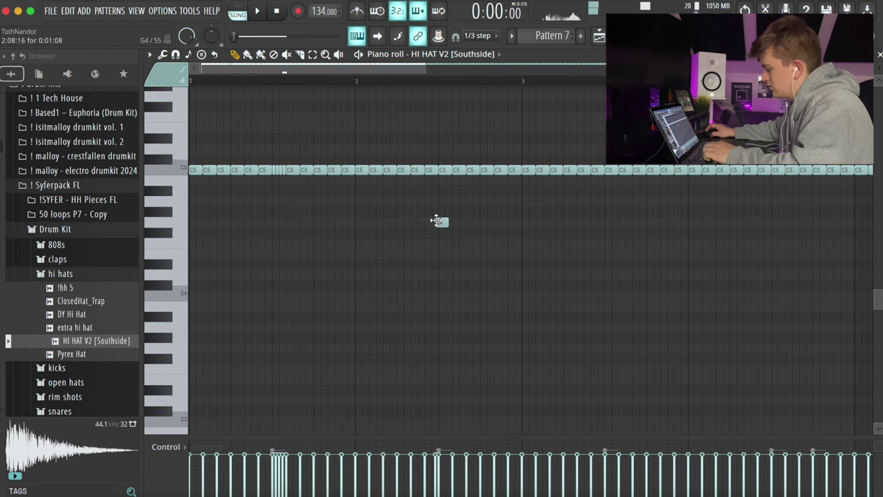
scroll(437, 220, up, 3)
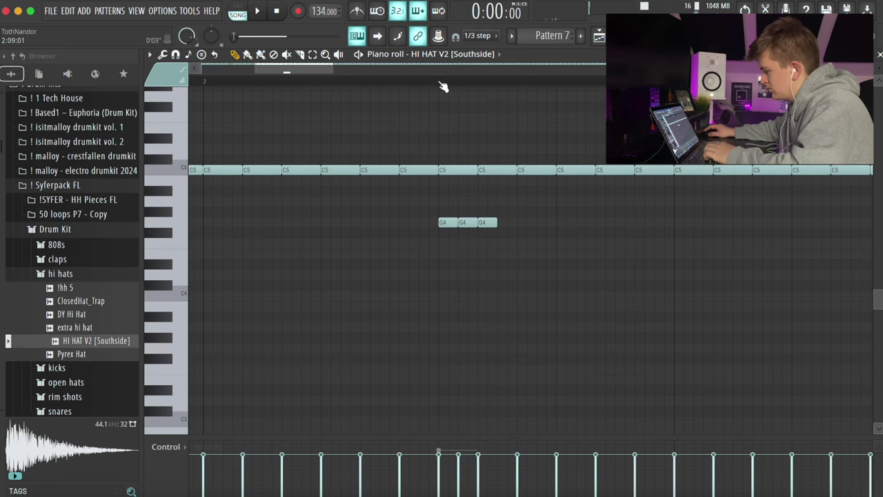
click(508, 222)
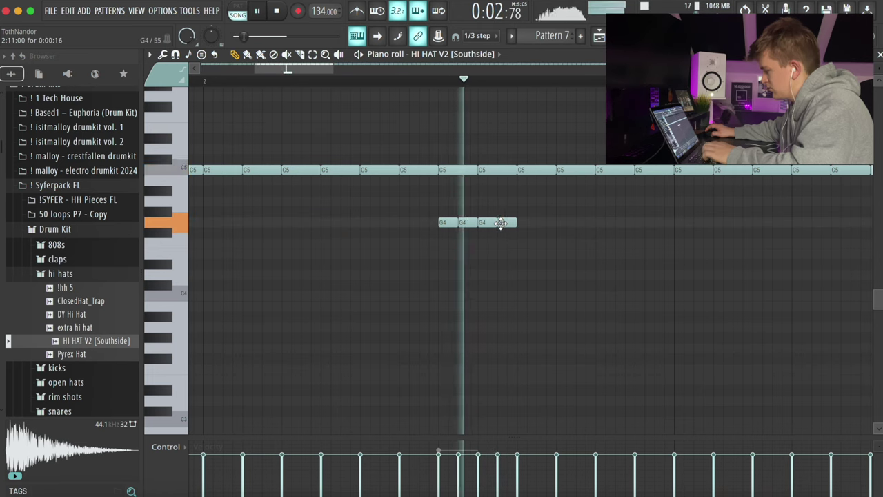
Add descending hi-hat hits on F4, C#4, A3 and G3 towards the end of bar 2
key(space)
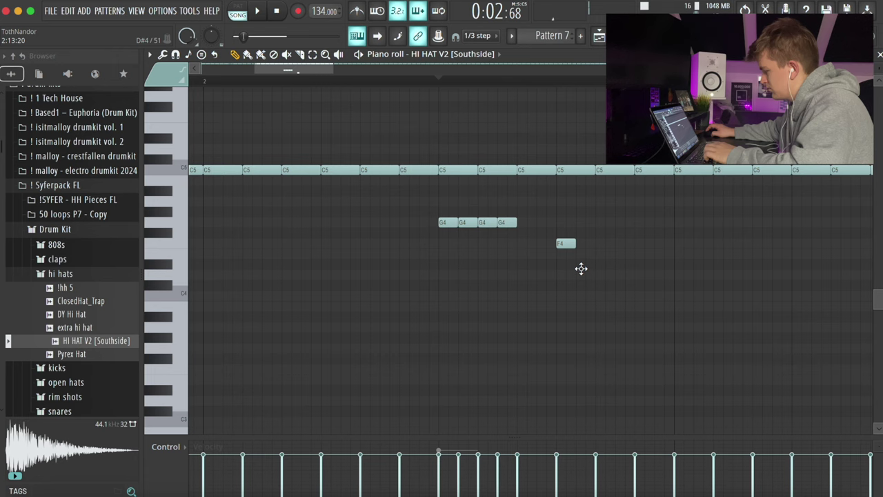
key(space)
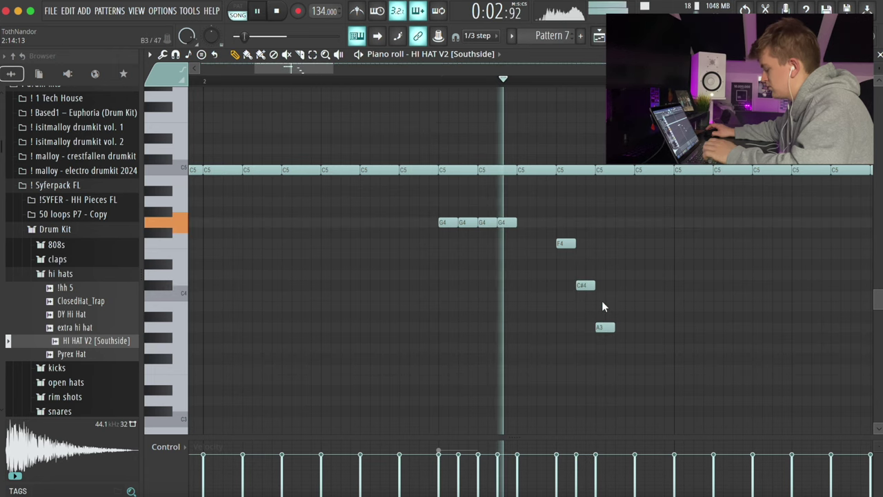
click(621, 348)
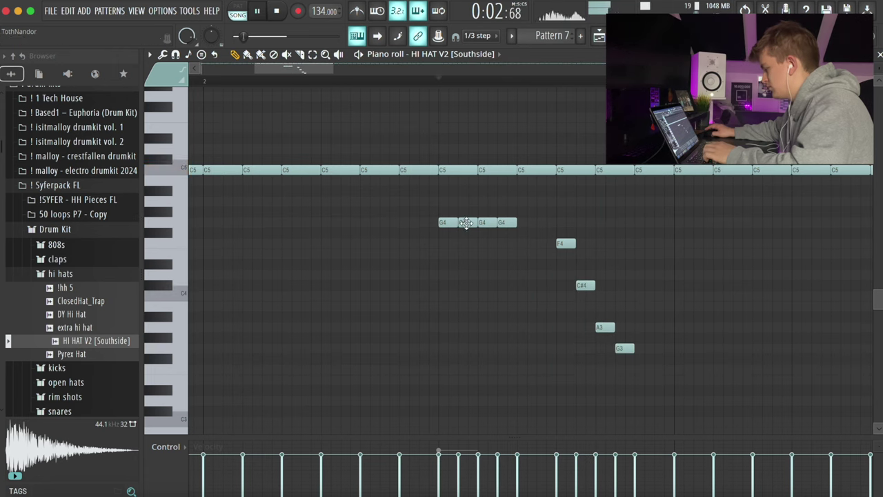
Replace the C#4, A3 and G3 hi-hat hits with more widely spaced hits on D4 and A#3
scroll(351, 124, down, 5)
click(280, 83)
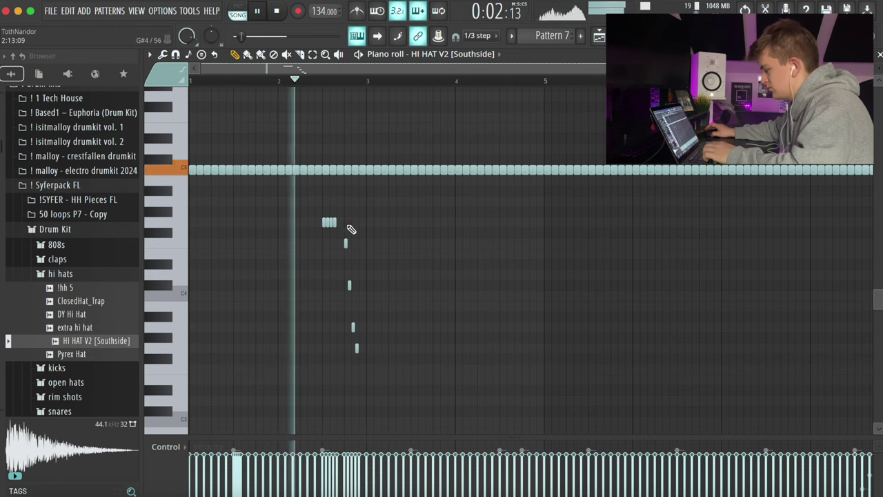
scroll(351, 222, up, 5)
key(space)
right_click(348, 286)
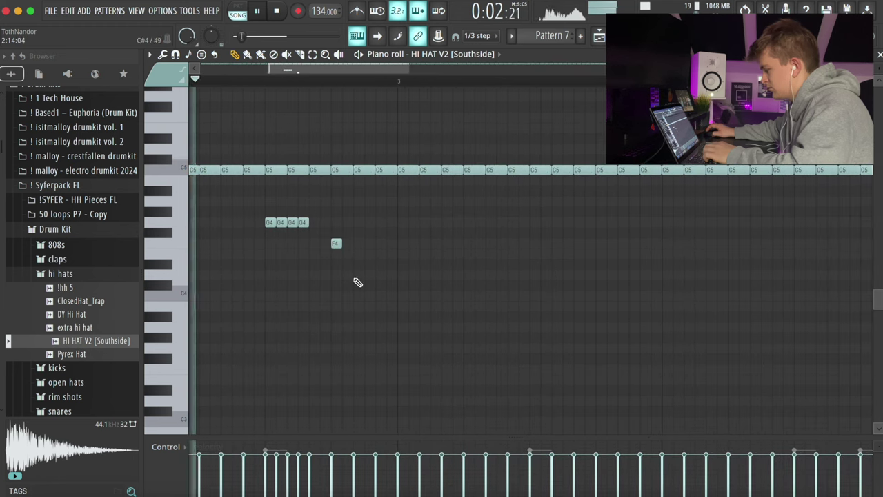
click(358, 275)
Select the G4, F4, D4 and A#3 hi-hat hits in bar 2 and lower their velocities
key(space)
drag(356, 297, 329, 239)
key(space)
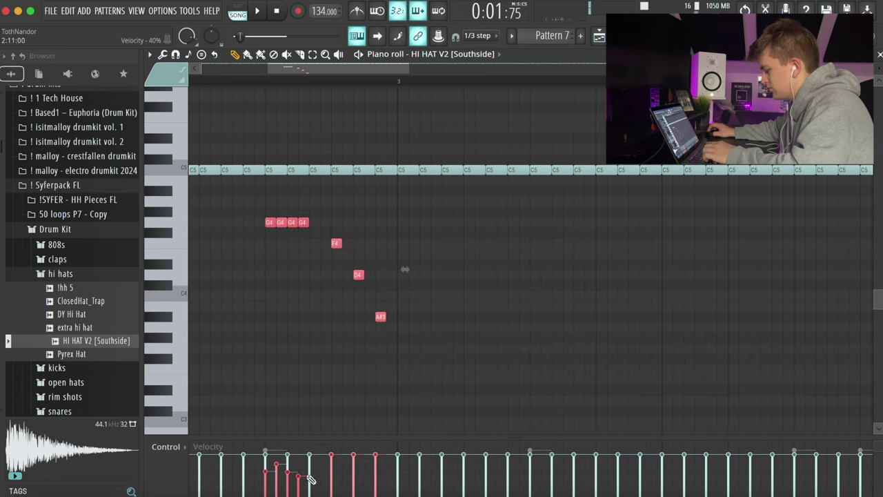
Delete the hi-hat notes after bar 2, set the snap to Line and duplicate the two-bar pattern to fill eight bars
scroll(394, 354, down, 5)
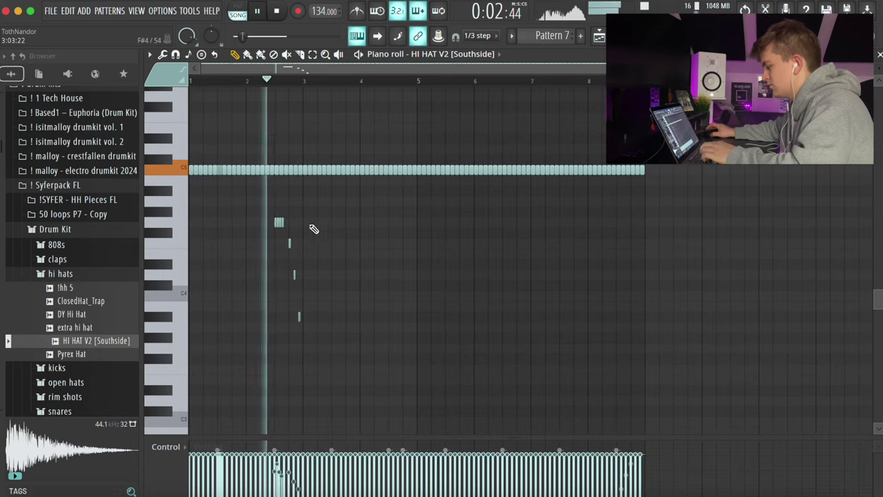
drag(307, 169, 647, 180)
key(Delete)
click(481, 36)
click(476, 58)
key(ctrl+b)
key(ctrl+b)
key(ctrl+b)
key(ctrl+d)
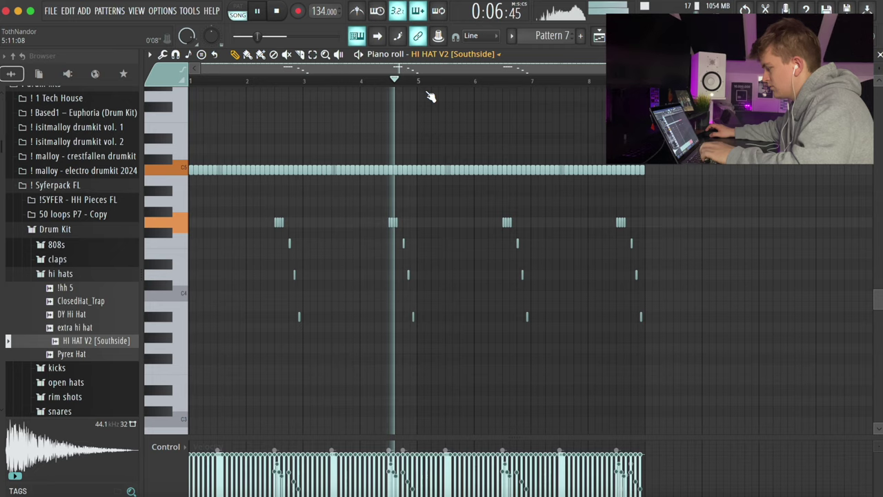
Load the 808 [ SPINZ ] sample from the 808s folder and open its piano roll
key(Escape)
click(60, 273)
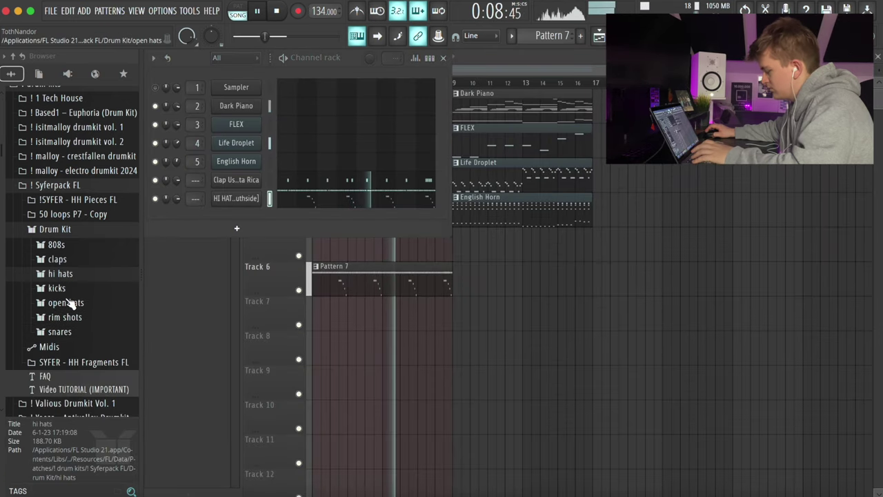
click(56, 244)
click(80, 259)
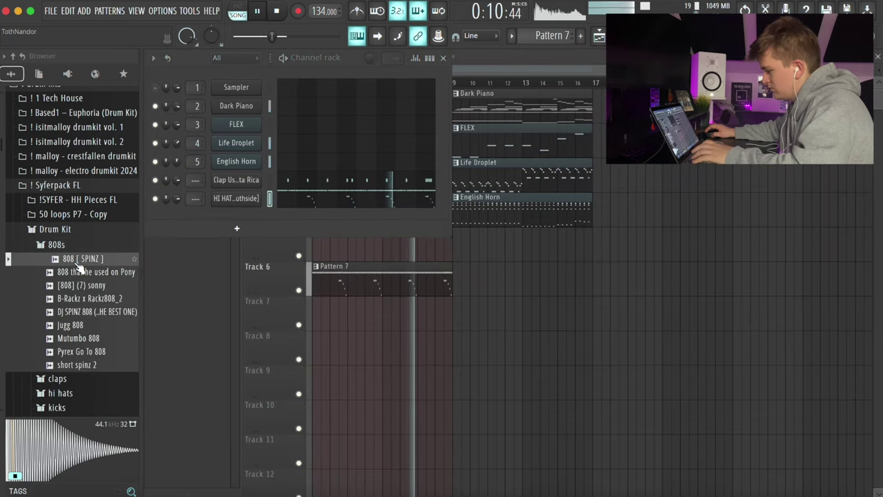
click(506, 118)
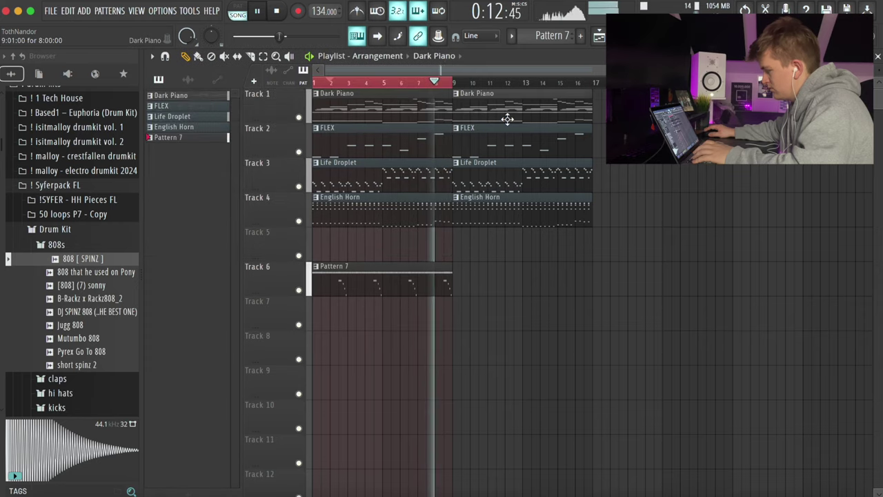
key(F7)
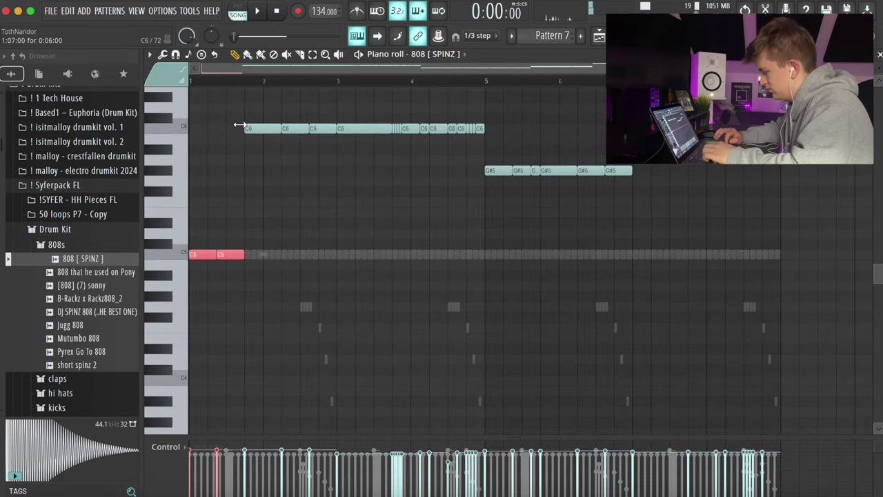
Move the long C6 808 notes in bars 1 to 3 down an octave to C5
drag(239, 125, 356, 129)
key(super+Down)
key(super+Down)
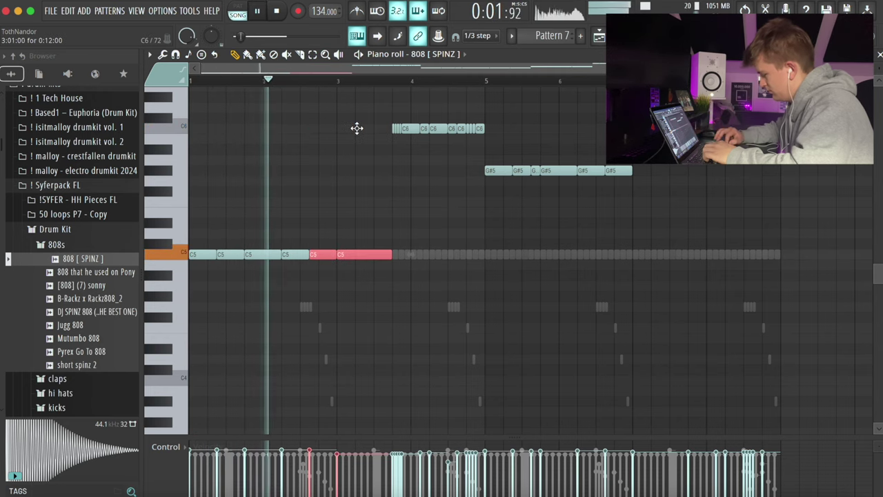
key(super+d)
Move the remaining C6 808 notes at the end of bar 3 and in bar 4 down an octave to C5
drag(381, 243, 378, 277)
key(super+d)
drag(402, 121, 406, 129)
key(super+Down)
key(super+d)
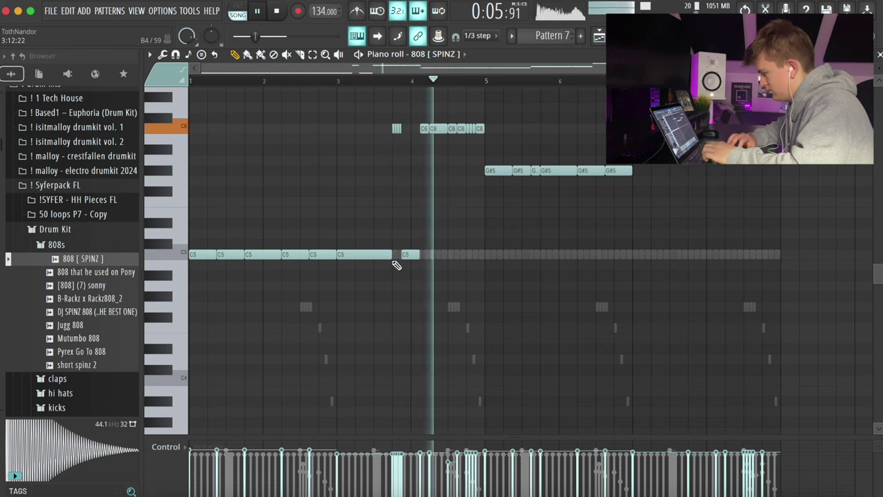
drag(422, 258, 241, 256)
key(super+d)
drag(388, 136, 498, 128)
key(super+Down)
key(super+d)
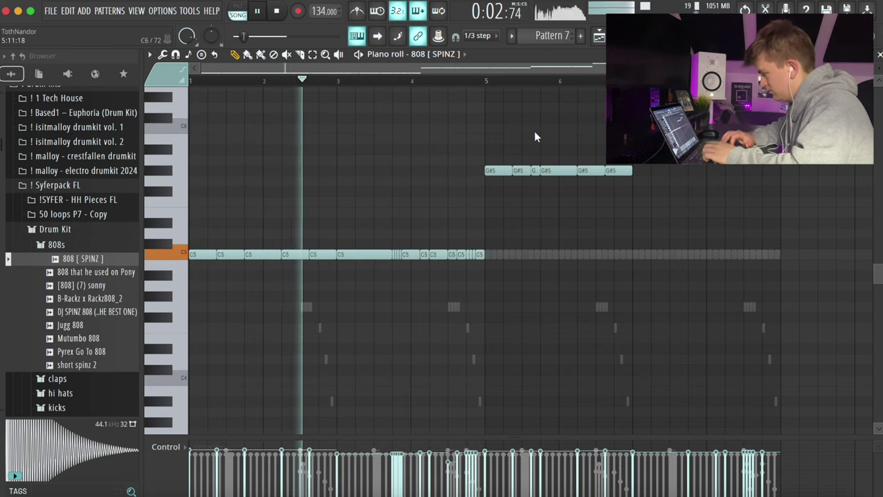
Select all the 808 notes and raise their velocities to an even, high level
key(super+a)
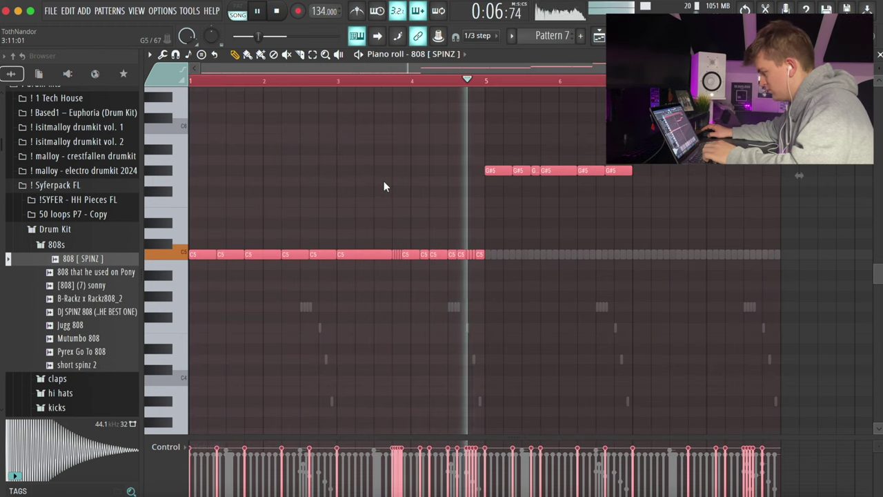
scroll(384, 181, down, 1)
scroll(383, 180, up, 2)
key(super+d)
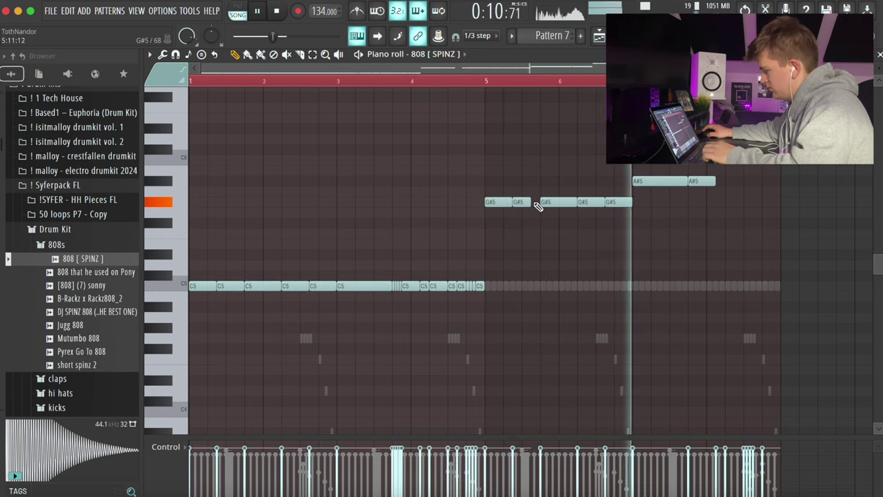
Delete the short G#5 808 note in bar 5 and, with Line snap, trim the second A#5 note in bar 7 to 0:03:23
right_click(536, 201)
drag(715, 181, 704, 180)
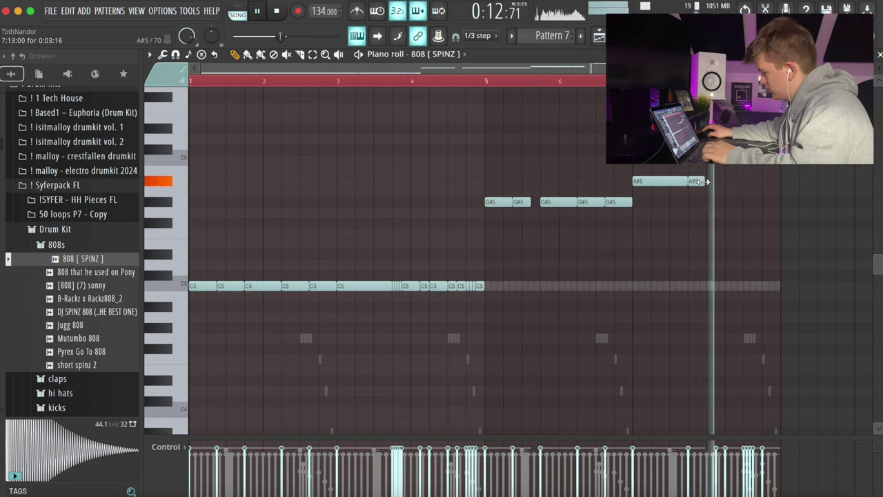
click(476, 42)
click(479, 46)
scroll(741, 222, up, 6)
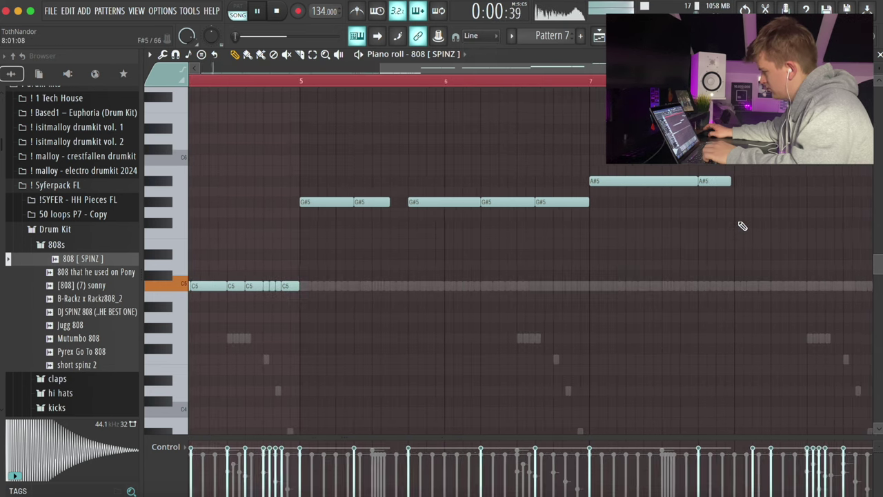
scroll(722, 203, up, 1)
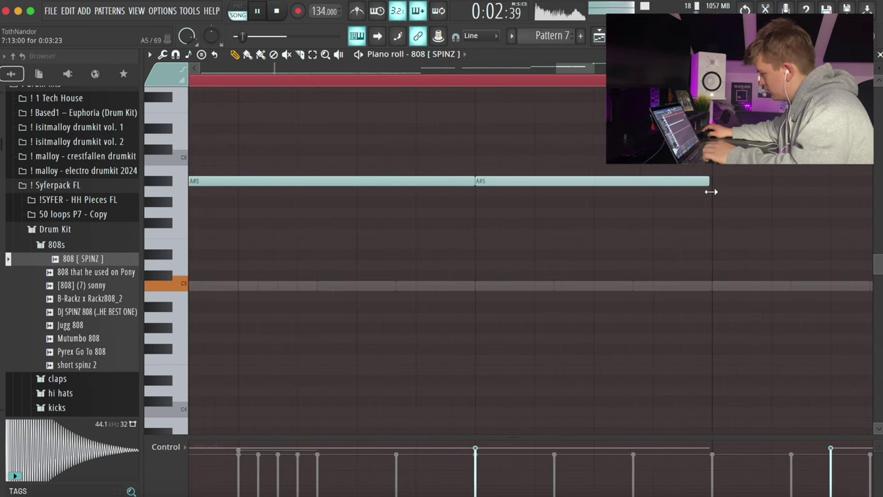
scroll(607, 232, down, 7)
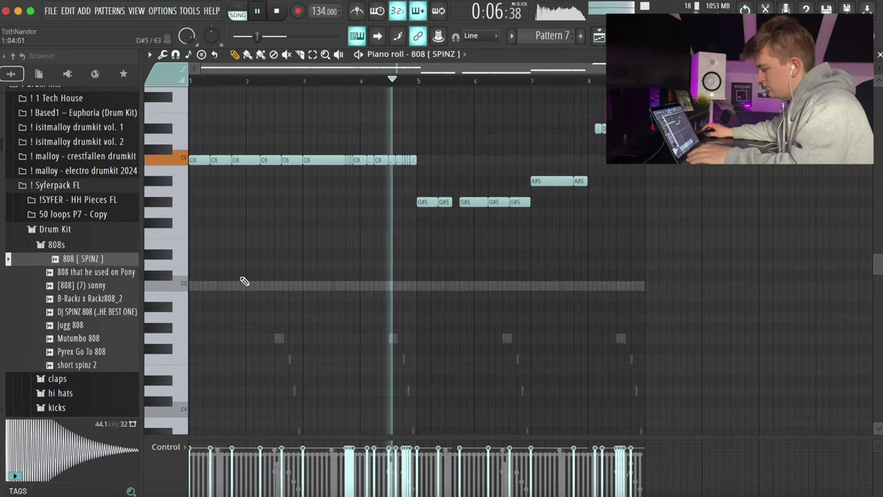
Set the 808 [ SPINZ ] channel's volume envelope to maximum hold with no sustain
key(Escape)
click(249, 217)
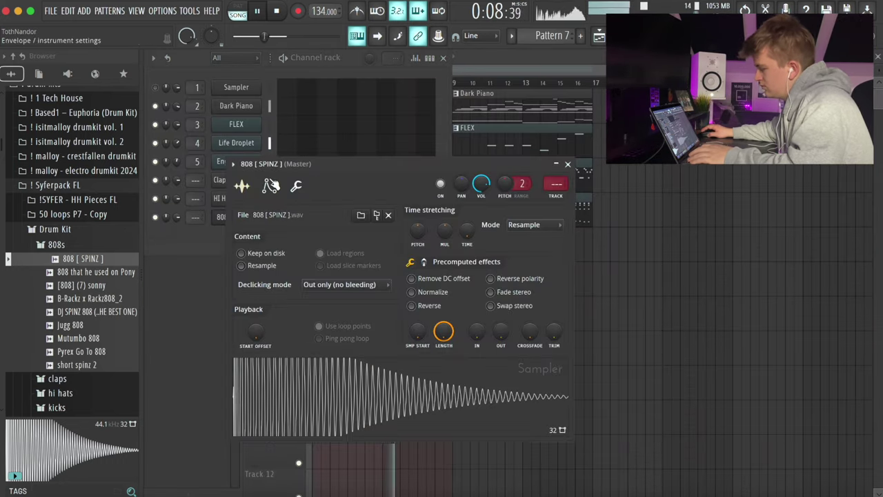
click(269, 186)
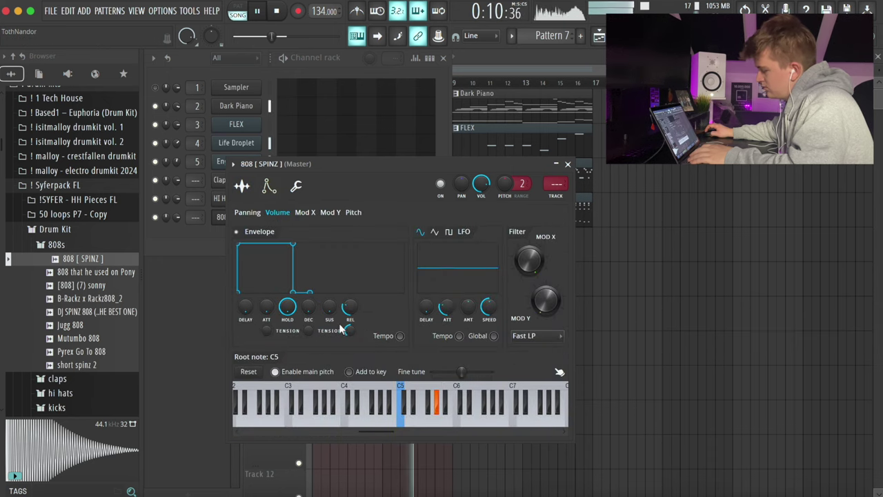
key(Escape)
Load snare - main2 from the flossin drumkit as a new channel and open its piano roll
click(59, 231)
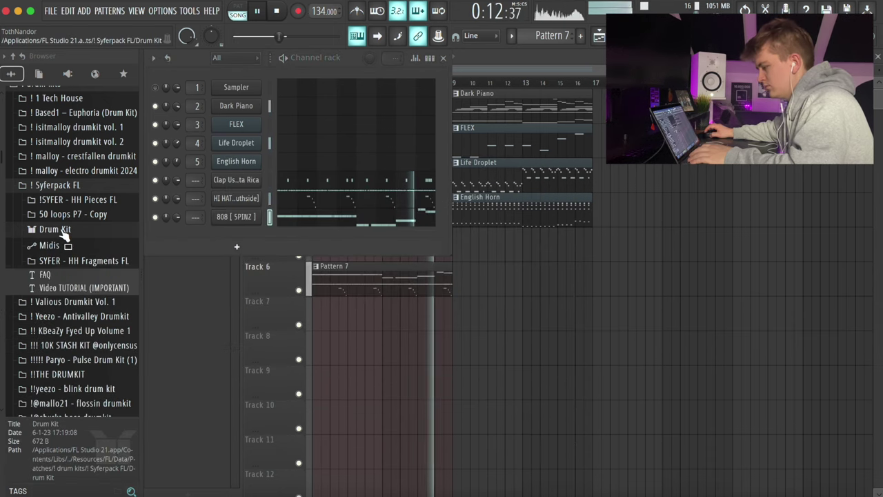
click(61, 233)
click(59, 201)
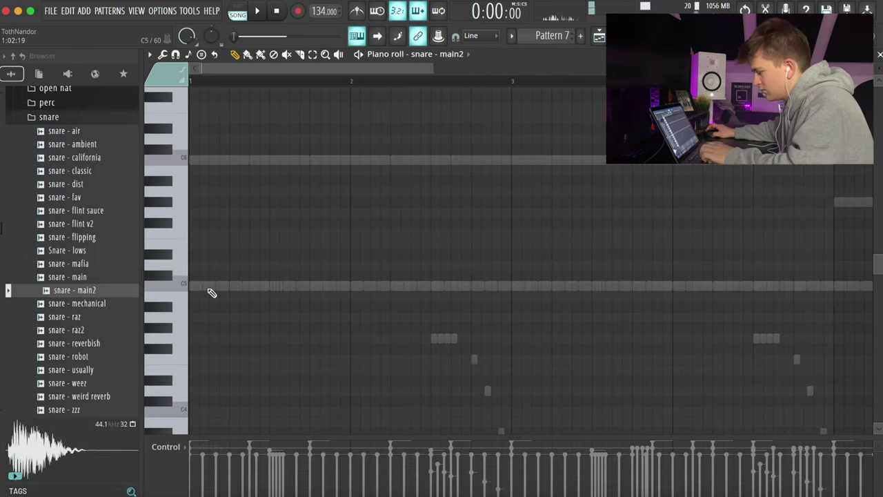
Draw one-step C5 snare notes on step 3 of bars 1 to 4, plus an extra one on step 15 of bar 4
key(space)
click(210, 286)
click(372, 287)
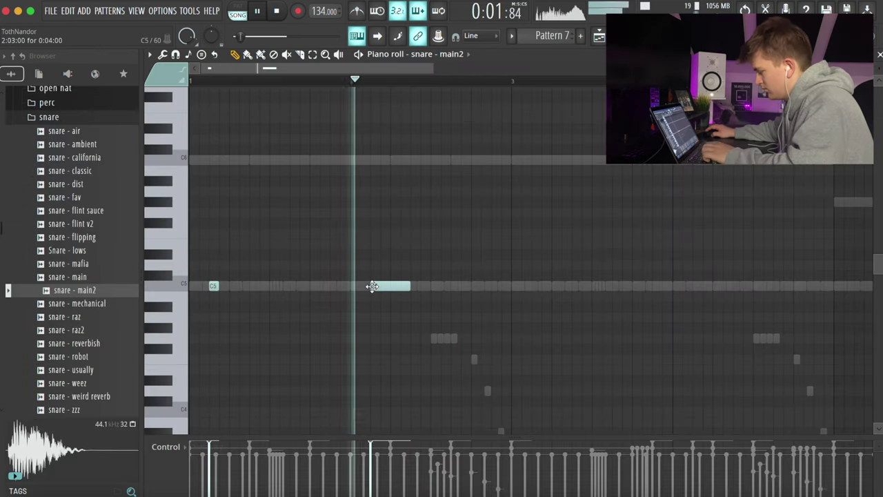
click(536, 285)
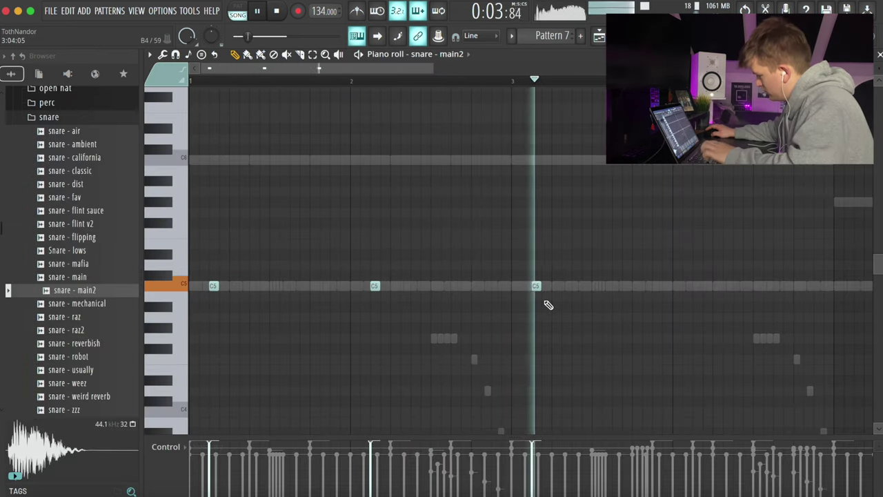
click(697, 285)
scroll(701, 302, down, 2)
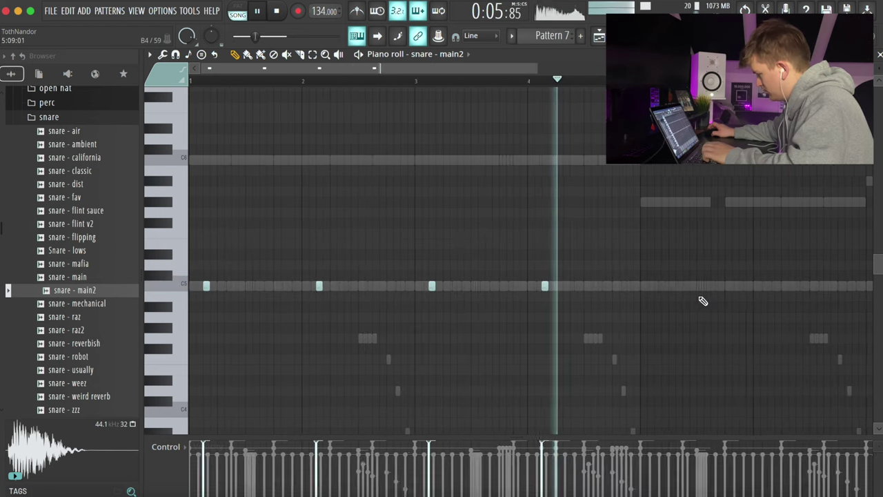
scroll(701, 302, up, 1)
click(627, 287)
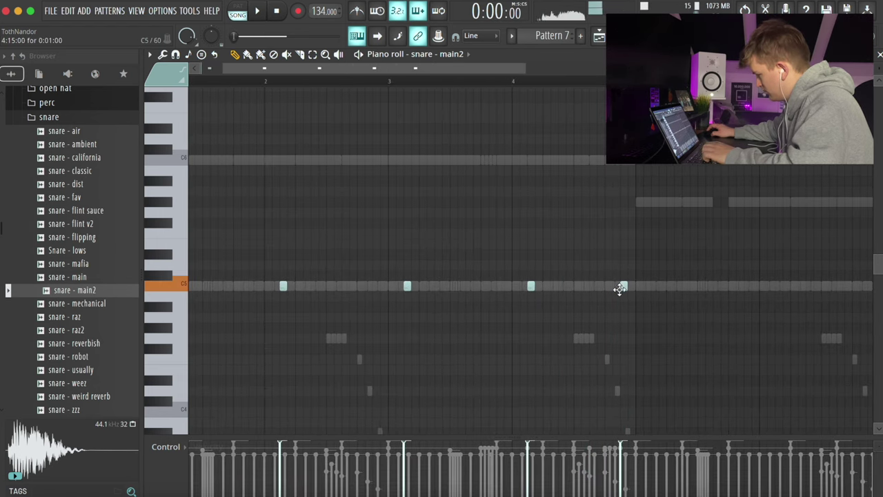
Duplicate the four-bar snare pattern into bars 5 to 8
key(space)
scroll(586, 286, down, 2)
key(ctrl+a)
key(ctrl+b)
key(ctrl+d)
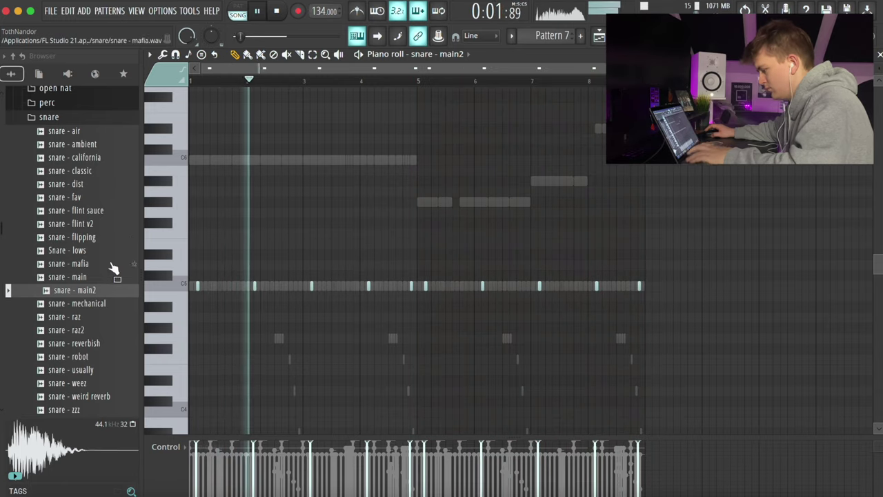
Add open hat - 808 Mafia to the channel rack and set its volume envelope to maximum hold with 0% sustain
key(F7)
click(56, 90)
drag(57, 110, 231, 277)
click(232, 274)
click(189, 107)
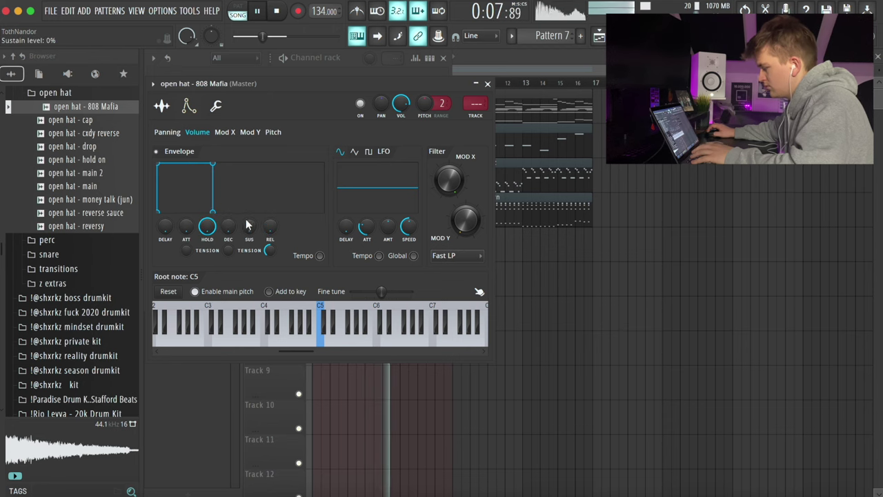
key(Escape)
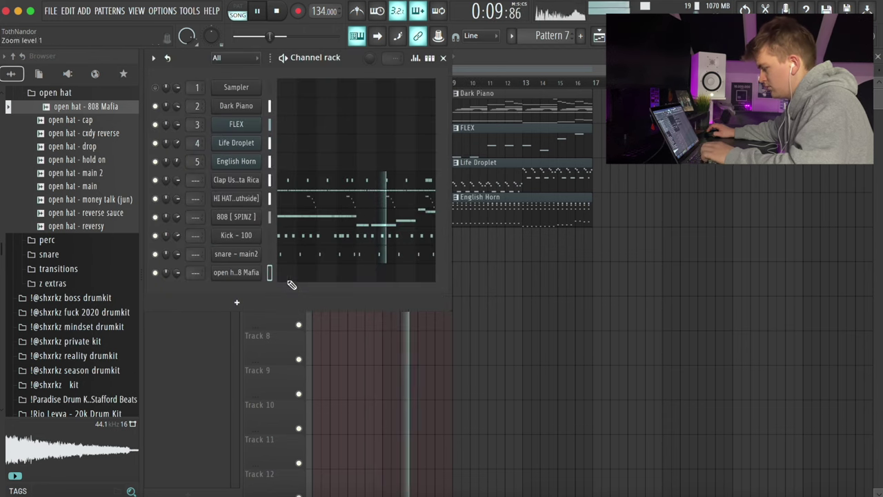
Draw the C5 open hat notes, starting at the beginning of bar 1
key(F7)
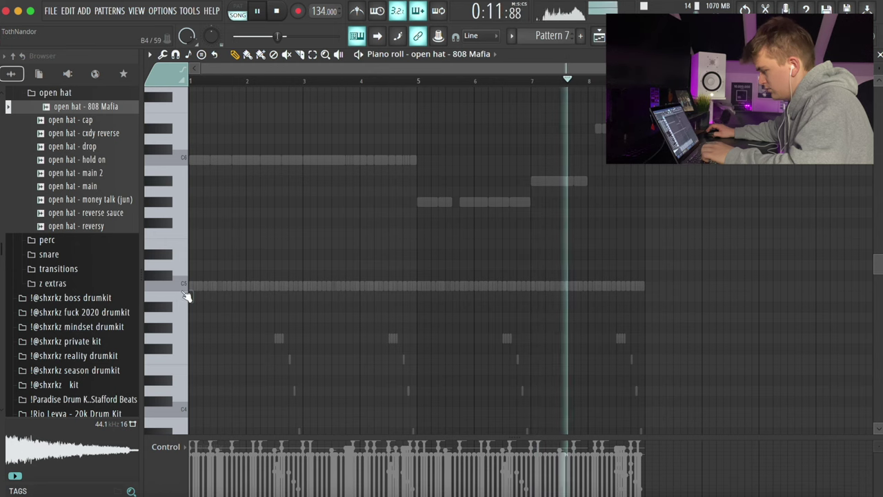
click(193, 285)
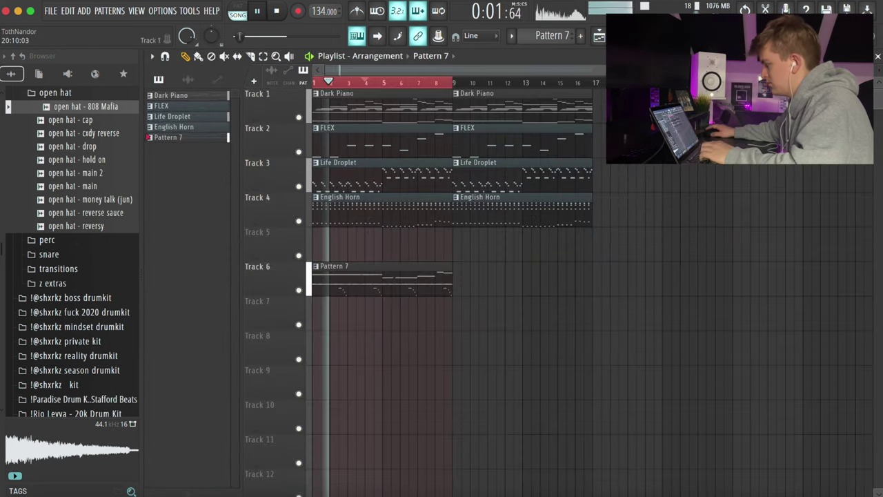
Split Pattern 7 into separate patterns by channel and clear its clips from the playlist
right_click(564, 37)
click(640, 233)
drag(559, 276, 267, 305)
key(Delete)
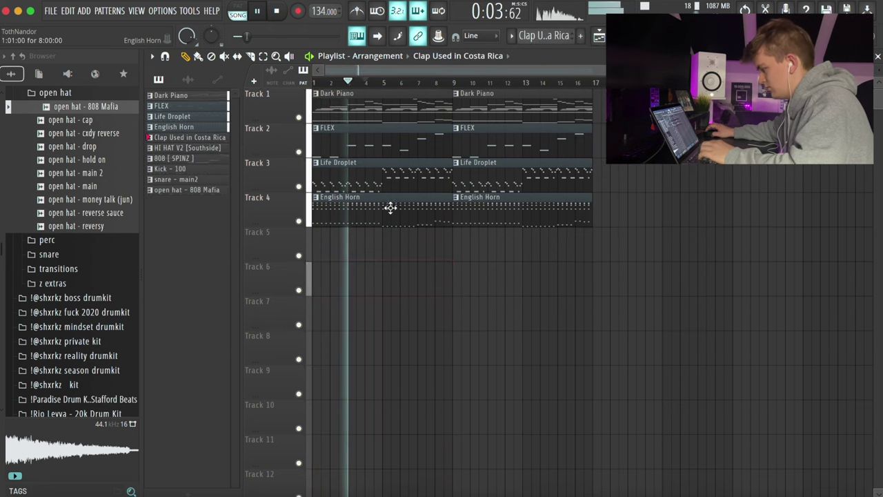
Delete the English Horn and Life Droplet clips in bars 1 to 8 and place the six drum patterns at bar 17 on Tracks 6 to 11
right_click(389, 207)
right_click(376, 176)
click(171, 140)
shift+click(172, 188)
drag(172, 188, 590, 291)
scroll(521, 146, down, 2)
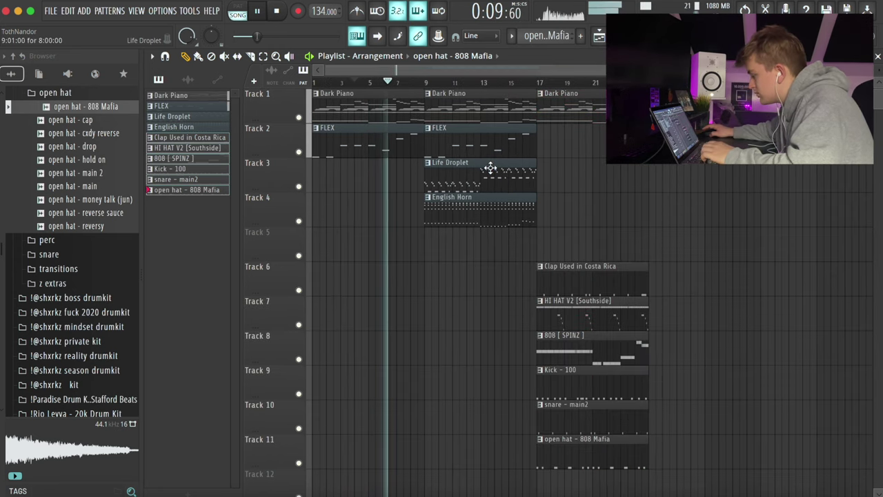
Extend the melody with FLEX at bar 17 and Dark Piano and Life Droplet at bar 25, and remove the FLEX clip at bar 9
ctrl+click(476, 143)
key(ctrl+b)
ctrl+click(475, 171)
ctrl+shift+click(465, 110)
drag(465, 109, 690, 109)
right_click(475, 135)
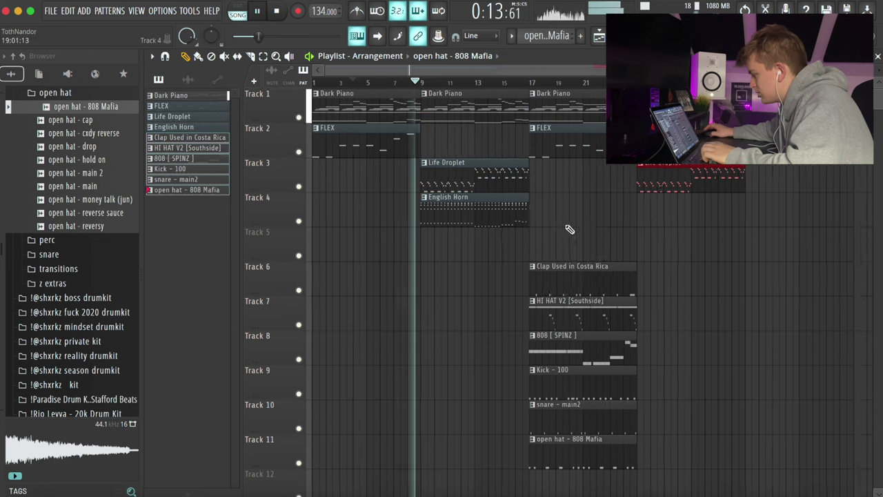
Duplicate the drum clips to bar 25 and delete the Kick - 100 and snare - main2 clips at bar 17
scroll(428, 184, down, 1)
drag(502, 251, 565, 476)
key(ctrl+b)
right_click(564, 393)
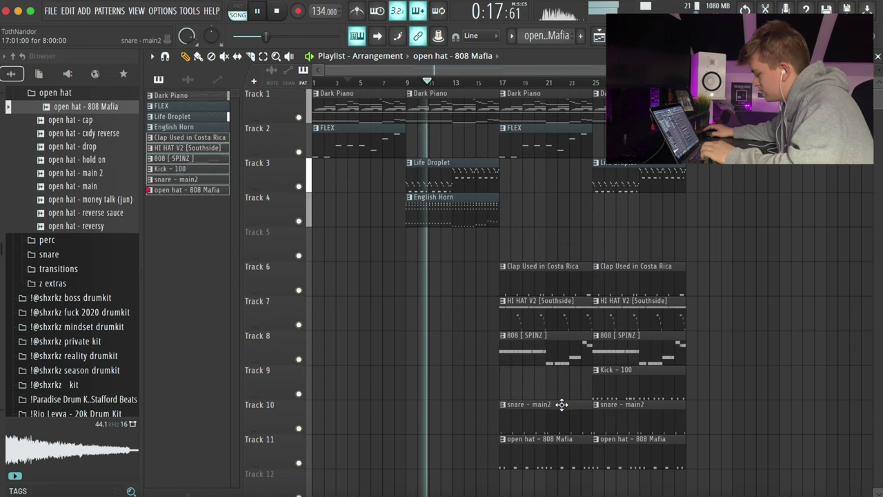
right_click(545, 418)
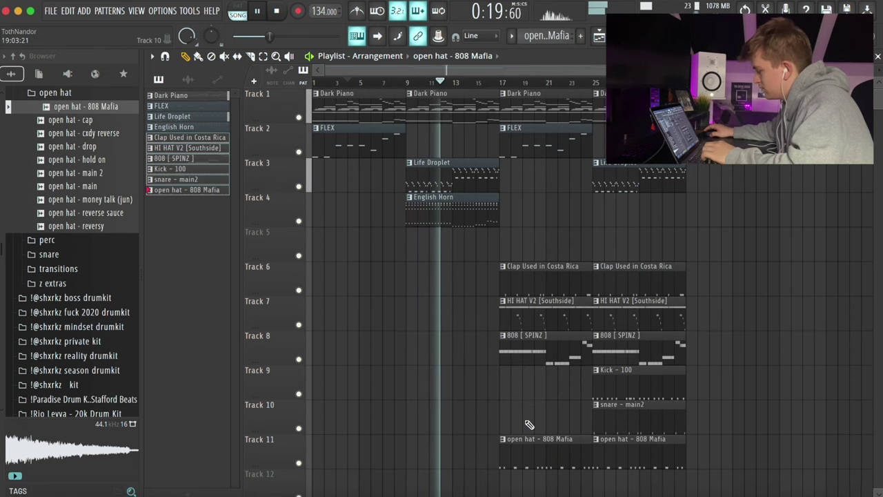
Copy the Life Droplet and English Horn clips from bar 9 to bar 33
scroll(529, 424, down, 1)
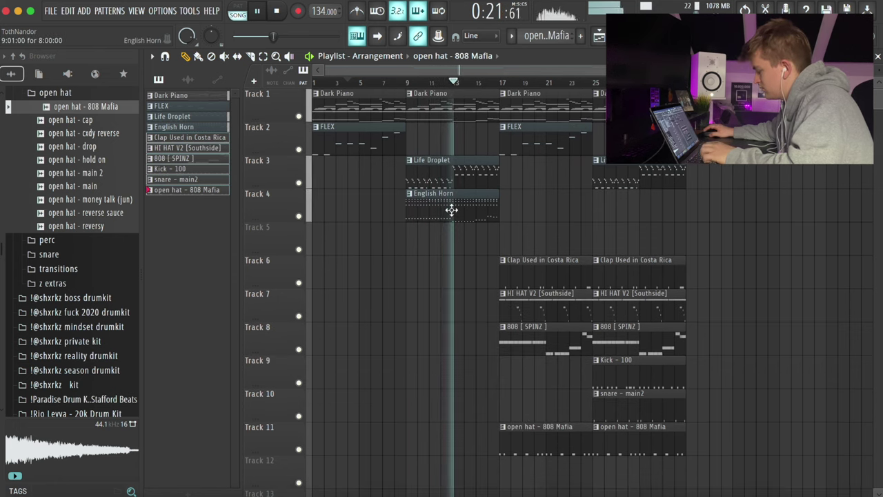
drag(430, 190, 715, 200)
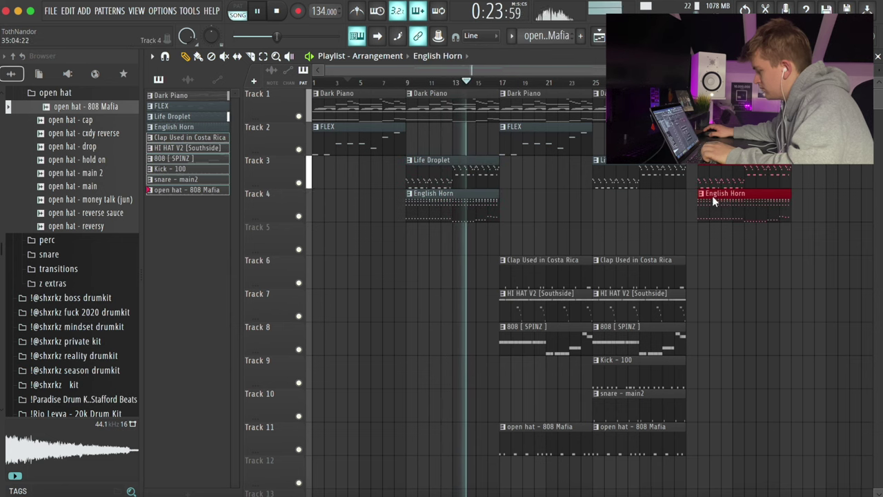
Duplicate the clap, hi-hat and 808 clips to bar 33 and trim the starts of the clap and hi-hat copies to bar 35
drag(631, 338, 635, 281)
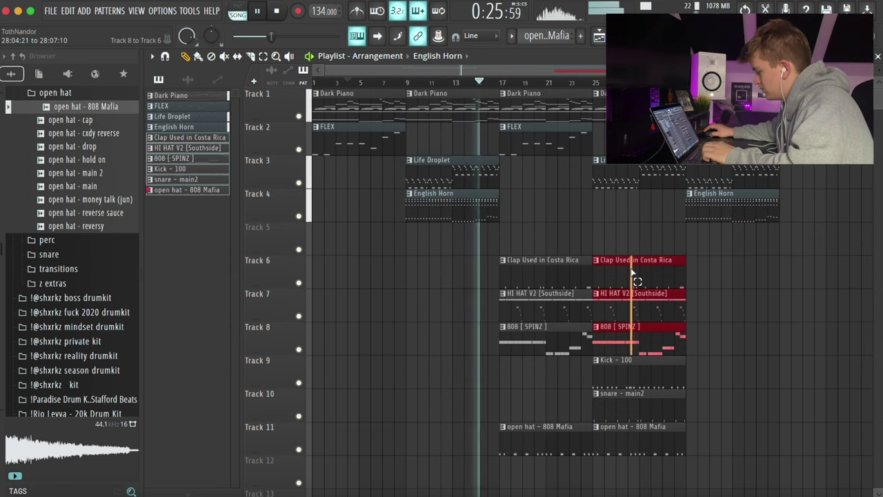
key(ctrl+b)
drag(695, 308, 721, 274)
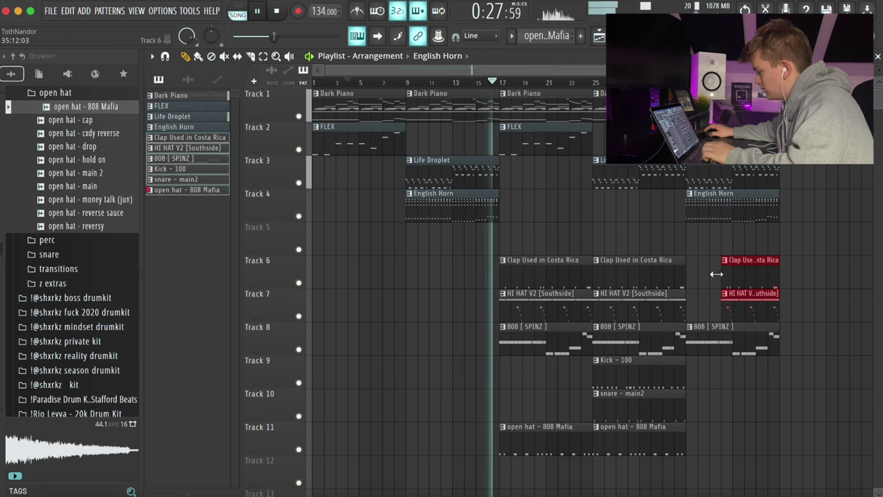
Build the bar 41 section from copied clap, hi-hat, 808, kick, Dark Piano and FLEX clips, without a Life Droplet clip
mouse_move(635, 275)
mouse_down()
mouse_move(635, 370)
mouse_move(691, 345)
mouse_move(806, 346)
mouse_up()
scroll(693, 331, down, 1)
mouse_move(545, 111)
mouse_down()
mouse_move(550, 182)
mouse_move(692, 147)
mouse_move(685, 150)
mouse_up()
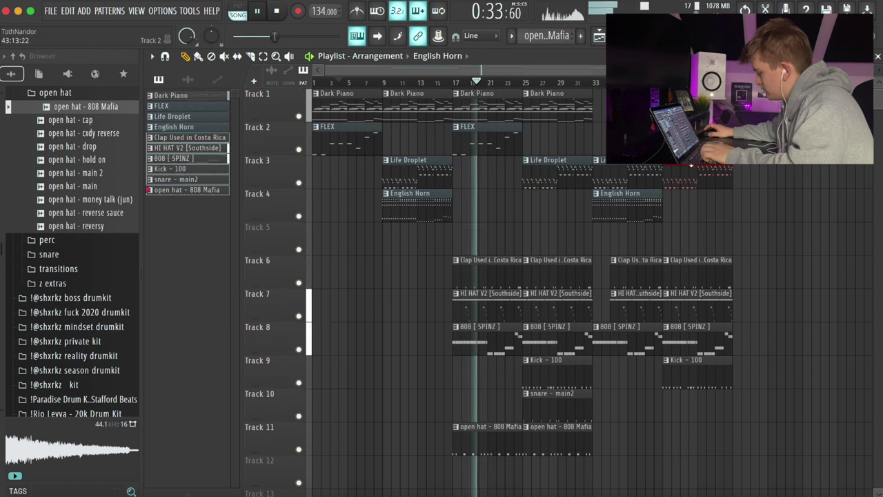
right_click(687, 159)
drag(516, 142, 718, 142)
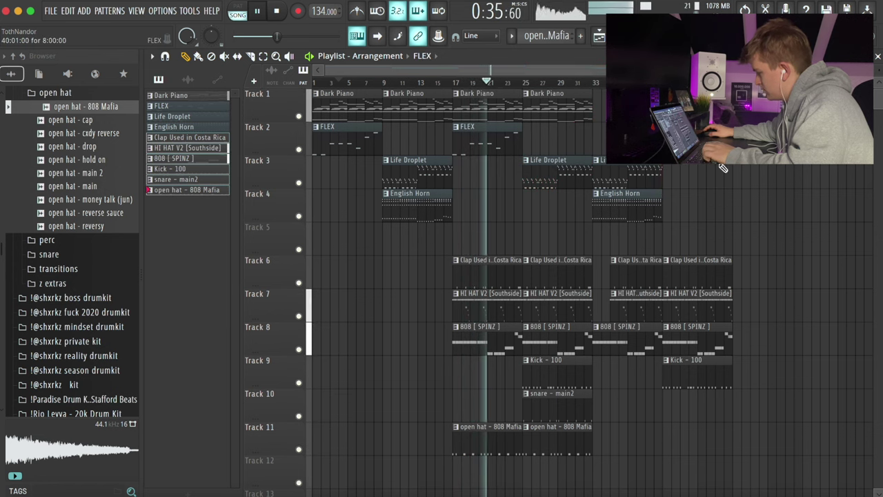
Trim the drum and 808 clips at bar 41 to end at bar 48 and duplicate the bars 17 to 48 section to bar 49
drag(683, 256, 710, 405)
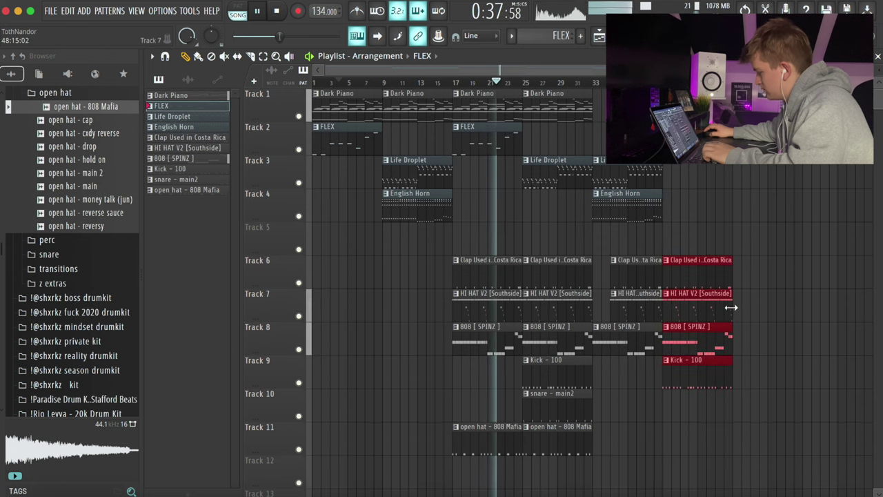
drag(732, 308, 724, 310)
drag(748, 443, 501, 117)
key(ctrl+b)
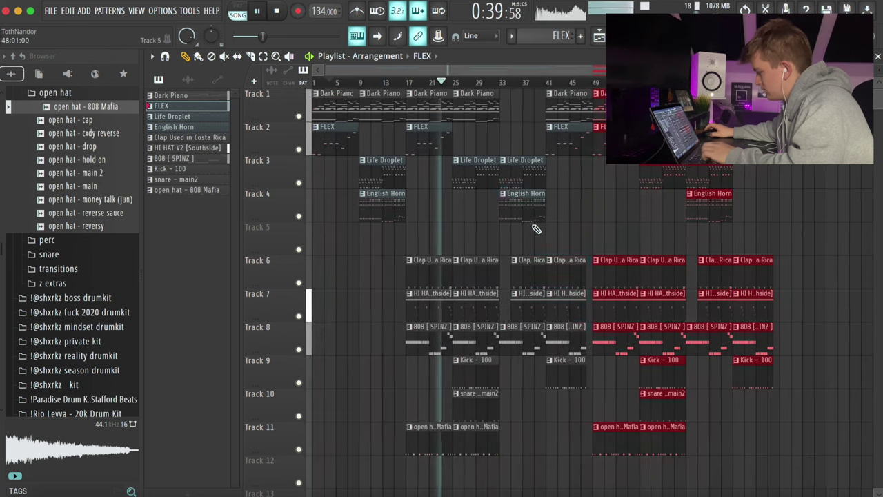
key(ctrl+d)
Add English Horn clips at bars 49 and 57 plus a Kick - 100 clip at bar 49, and delete the English Horn clip at bar 65
drag(530, 220, 657, 209)
key(ctrl+b)
key(ctrl+d)
mouse_move(651, 362)
mouse_down()
mouse_move(597, 361)
mouse_move(607, 362)
mouse_up()
right_click(696, 194)
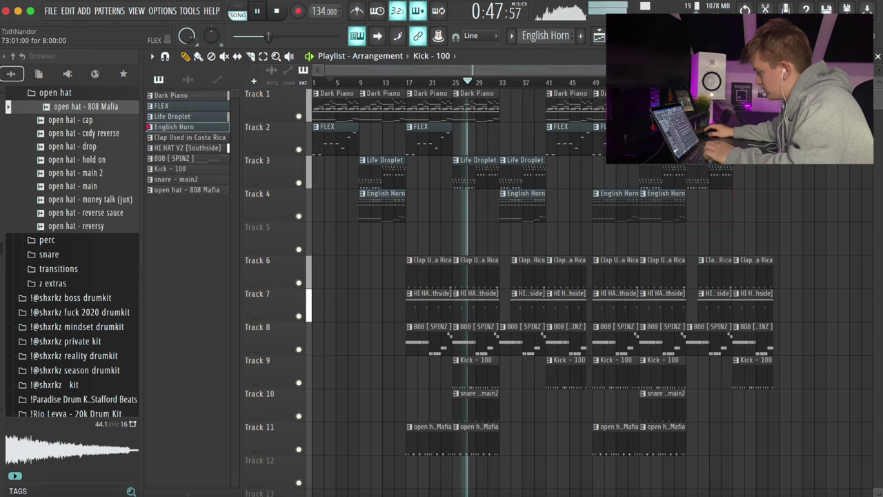
Copy the Life Droplet and English Horn clips to bar 73, and make the 808 and a copied Kick - 100 clip start at bar 67
drag(675, 206, 758, 169)
key(ctrl+d)
mouse_move(753, 266)
mouse_down()
mouse_move(752, 364)
mouse_move(692, 402)
mouse_up()
mouse_move(648, 367)
mouse_down()
mouse_move(694, 365)
mouse_move(696, 342)
mouse_move(704, 343)
mouse_move(714, 373)
mouse_move(698, 374)
mouse_up()
key(ctrl+d)
Replace the drum and 808 clips at bar 73 with copies of bar 57's clap, hi-hat, snare and open hat clips
drag(750, 268, 744, 369)
key(Delete)
mouse_move(670, 268)
mouse_down()
mouse_move(679, 354)
mouse_move(666, 431)
mouse_up()
ctrl+shift+click(668, 362)
ctrl+shift+click(660, 300)
drag(661, 295, 772, 267)
key(ctrl+d)
Copy all clips of bars 49 to 64 to bar 81 and duplicate the bar 89 melody clips to bar 97
mouse_move(656, 443)
mouse_down()
mouse_move(610, 107)
mouse_move(808, 107)
mouse_move(798, 107)
mouse_up()
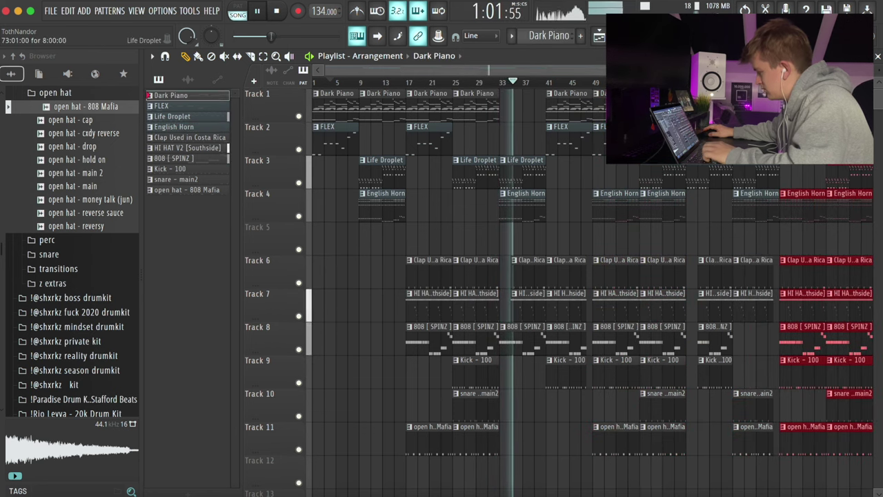
key(ctrl+d)
drag(770, 154, 778, 214)
key(ctrl+b)
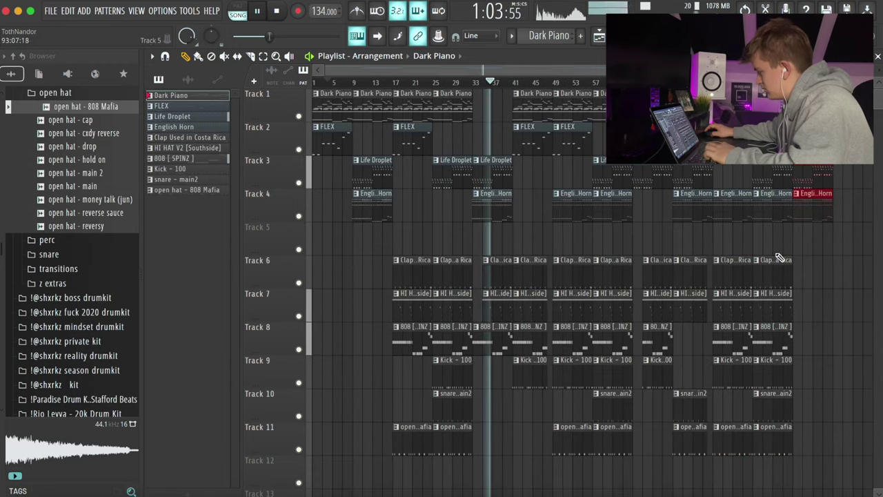
Duplicate the bar 89 drum clips to bar 97 and trim the starts of the 808 and kick copies to bar 99
drag(776, 254, 777, 434)
key(ctrl+b)
drag(798, 367, 805, 339)
key(ctrl+d)
Create an automation clip for the master track's volume in the mixer
scroll(715, 205, down, 1)
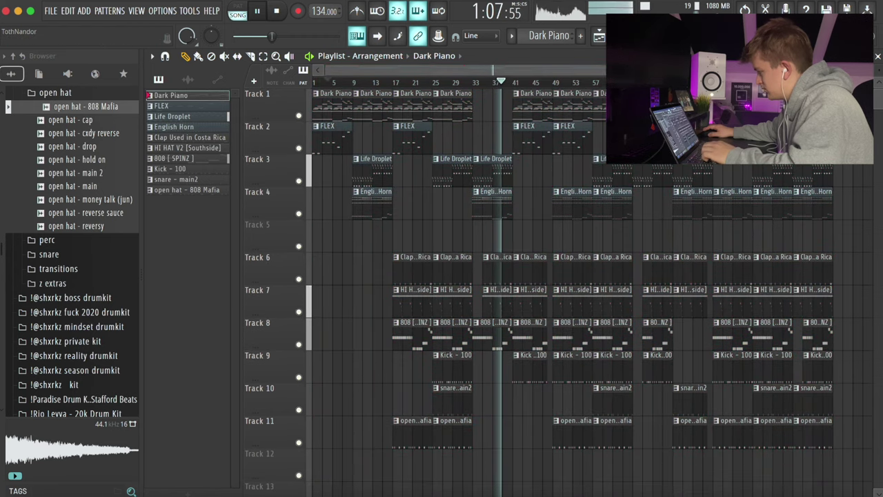
key(F9)
click(208, 345)
right_click(210, 346)
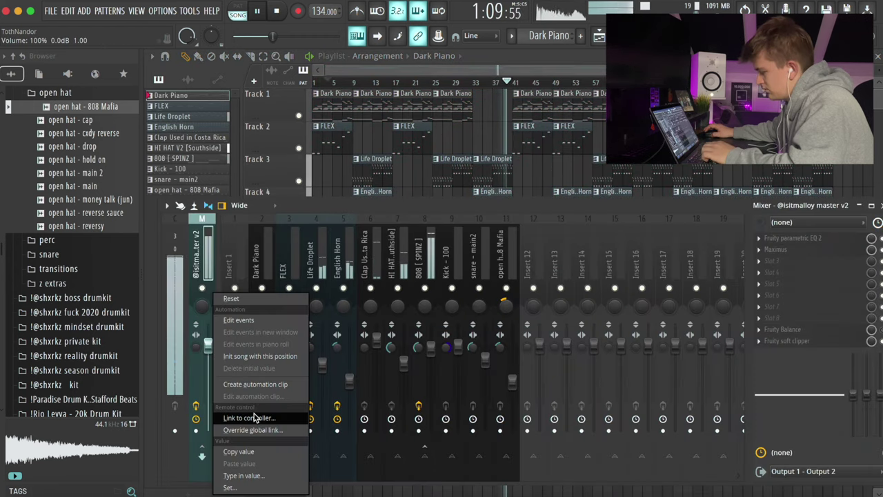
click(255, 384)
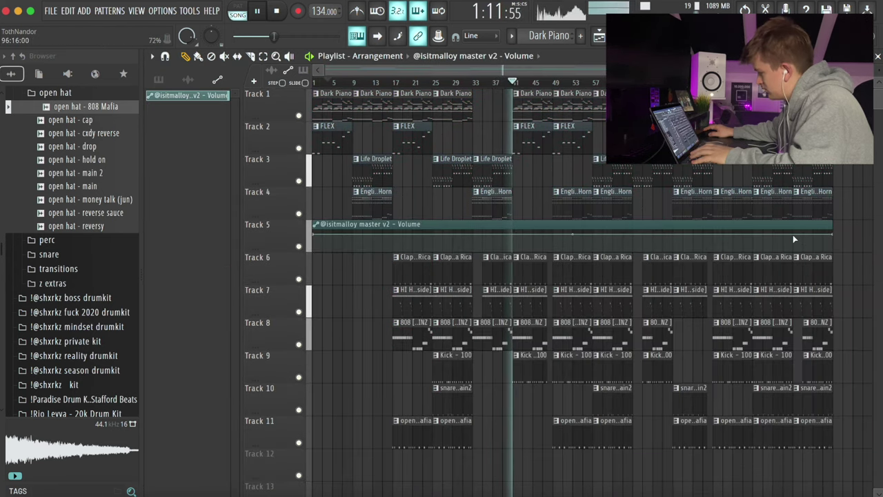
Add a 0.8 point to the master volume automation at bar 97 and lower the end point to zero for a curved fade-out
right_click(792, 235)
click(807, 459)
text(0.8)
key(Return)
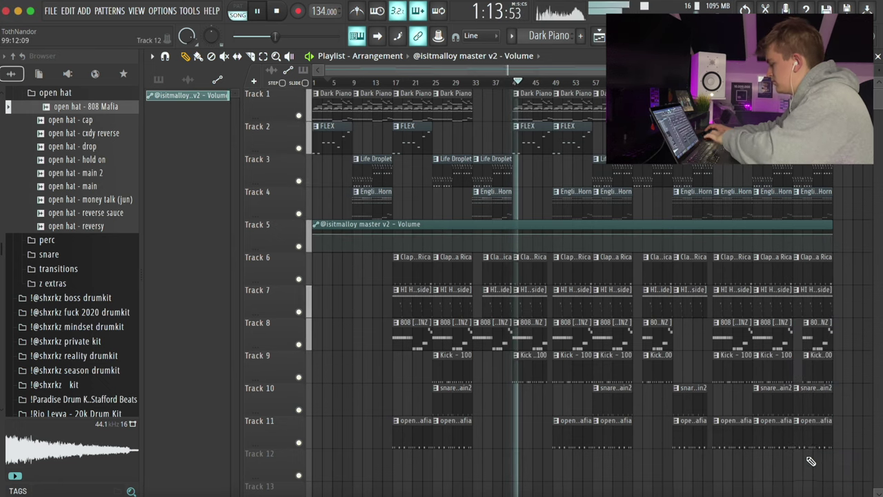
drag(833, 235, 833, 266)
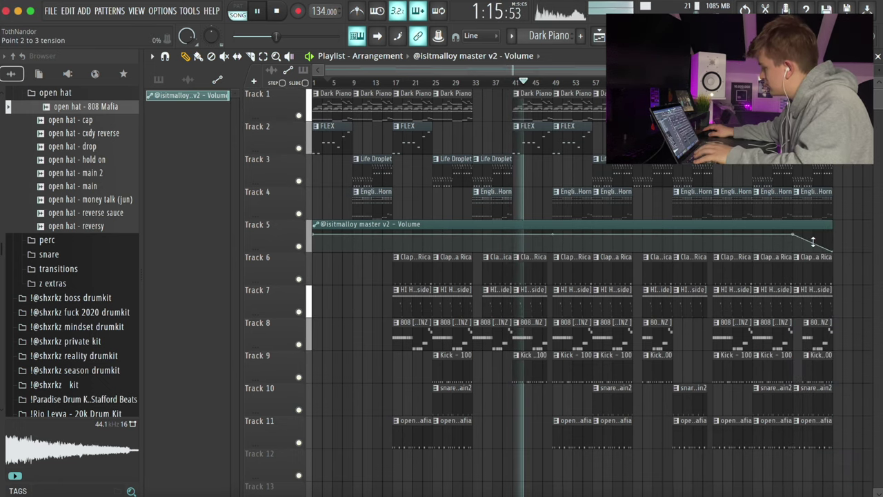
Collapse the open drum kit folders in the browser and open the ! tag folder
scroll(96, 283, up, 2)
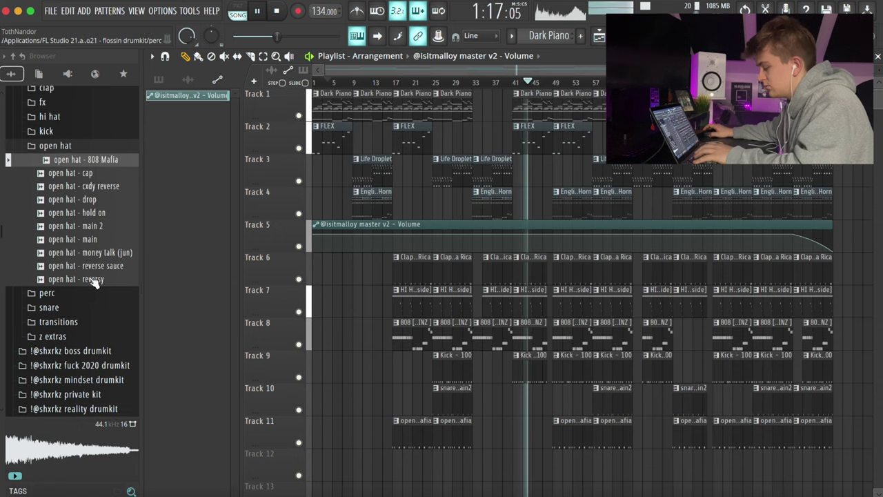
click(56, 150)
scroll(58, 155, up, 4)
click(48, 229)
scroll(48, 227, up, 4)
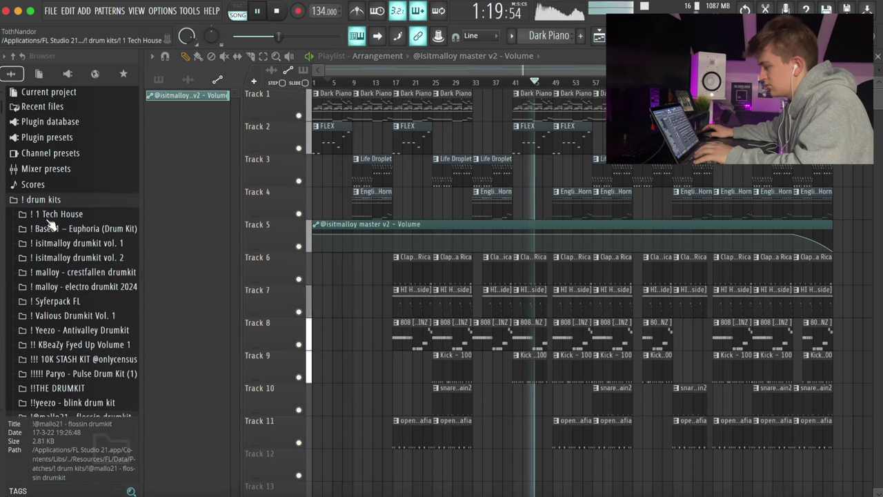
click(42, 199)
click(31, 230)
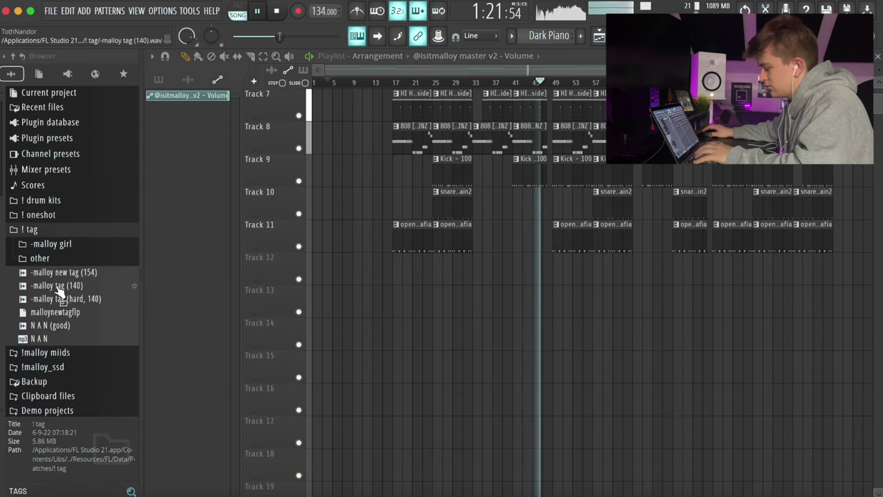
Place -malloy new tag (154) on Track 12 at bar 47, with copies at bars 15 and 79
drag(62, 272, 545, 273)
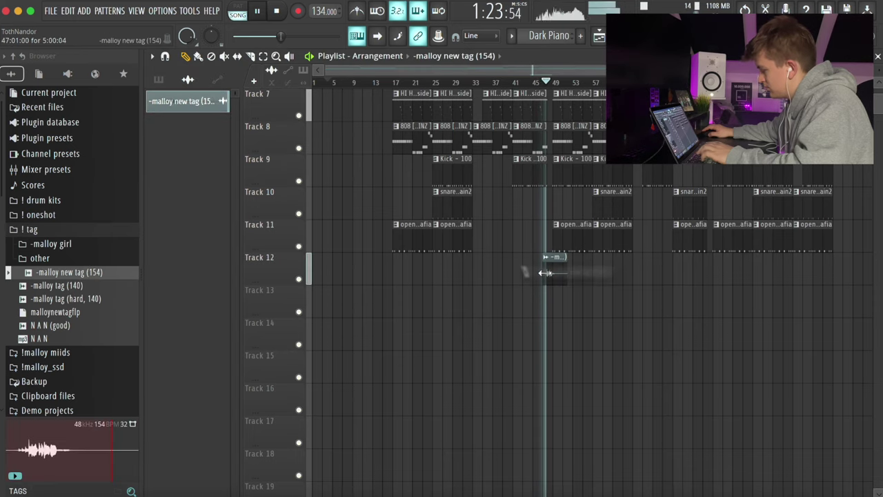
click(520, 117)
shift+drag(557, 278, 408, 269)
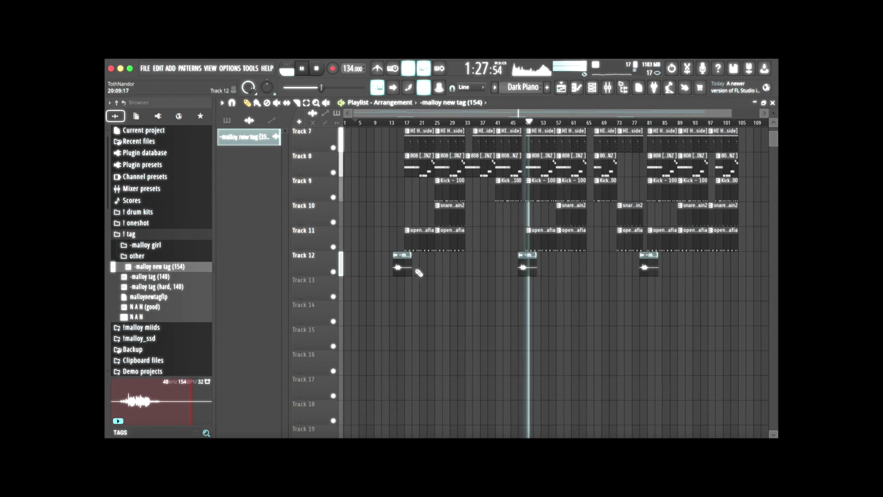
scroll(460, 290, up, 5)
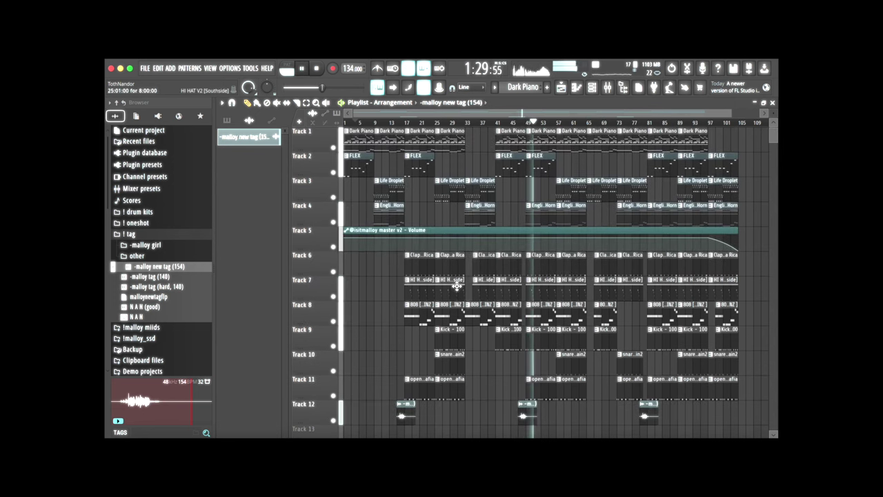